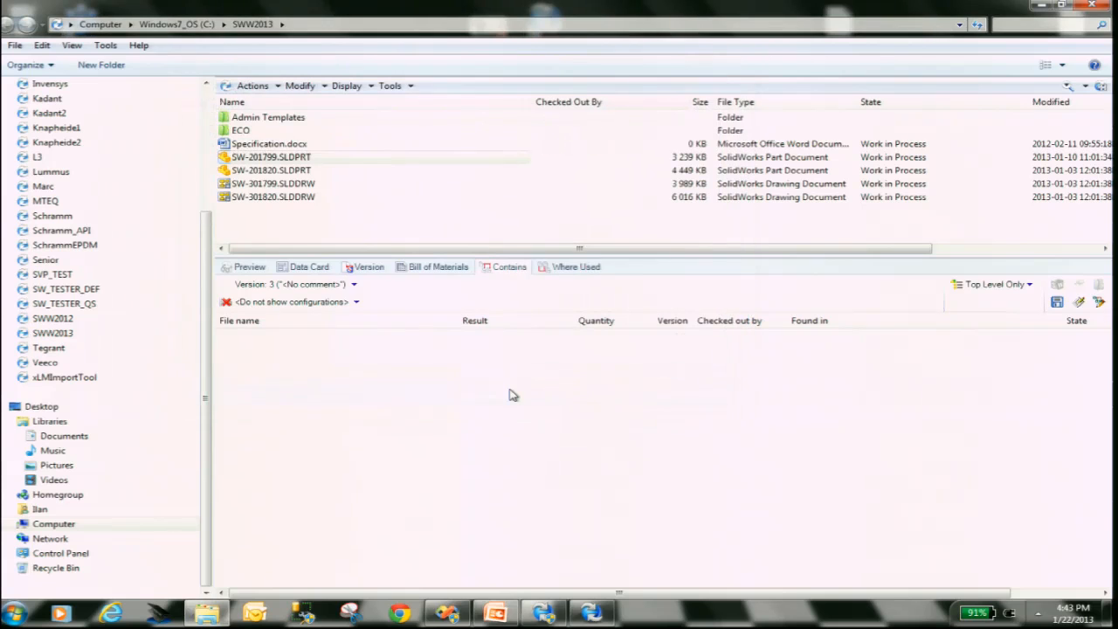
Step: Fill in the Demo page of the SW-201799.SLDPRT data card with Title 1 "MIL-STD-1931" and Title 2 "example"
{"action": "left_click", "coordinate": [309, 266]}
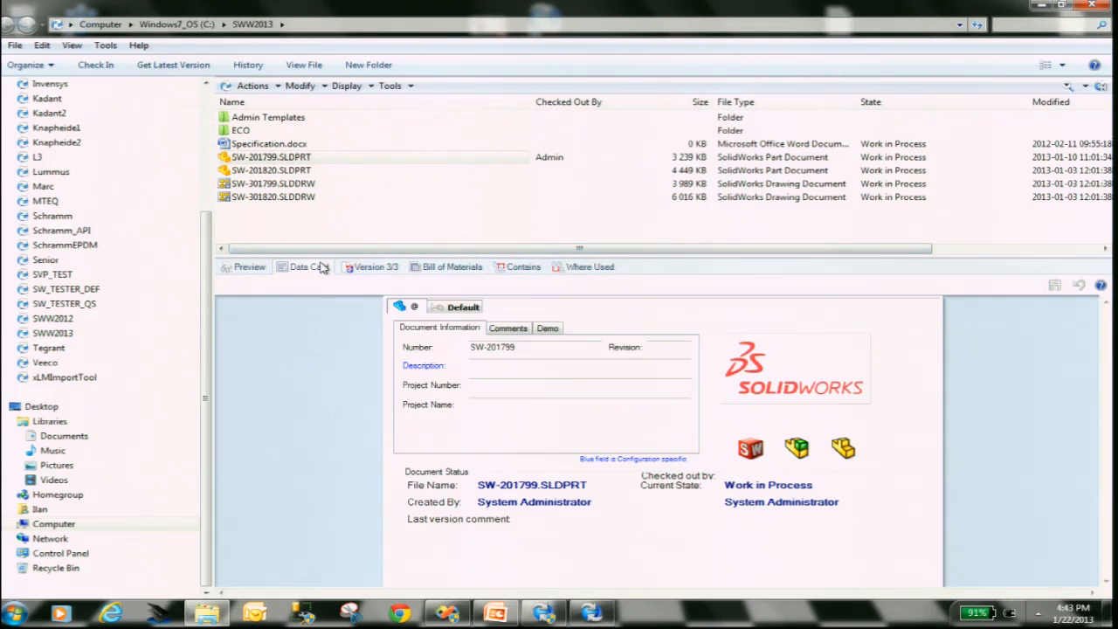
{"action": "left_click", "coordinate": [548, 329]}
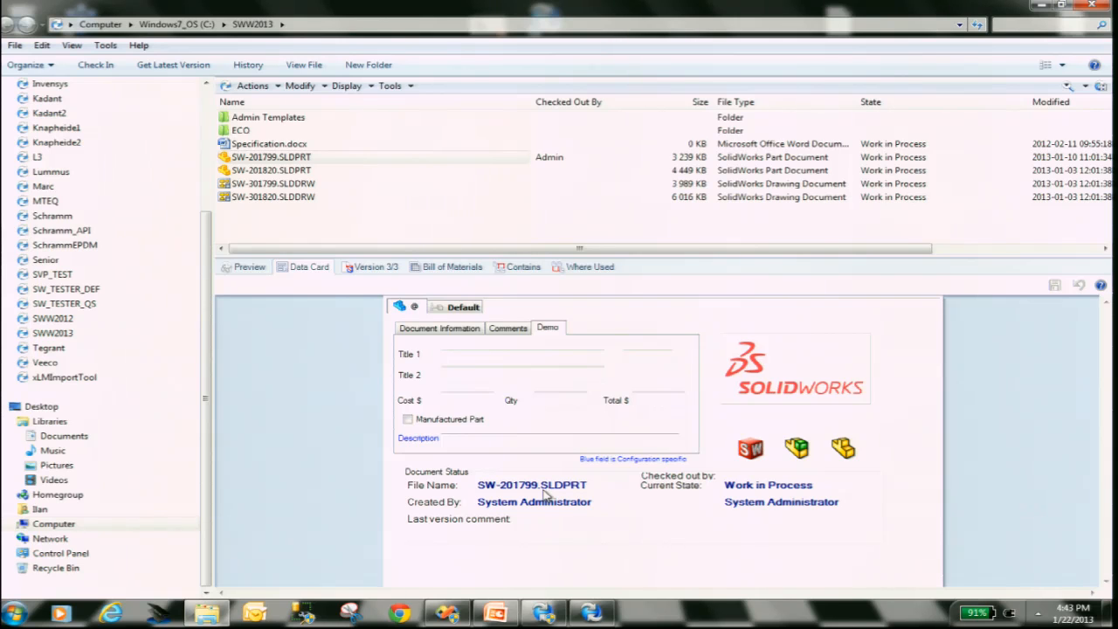
{"action": "type", "text": "MIL-DT"}
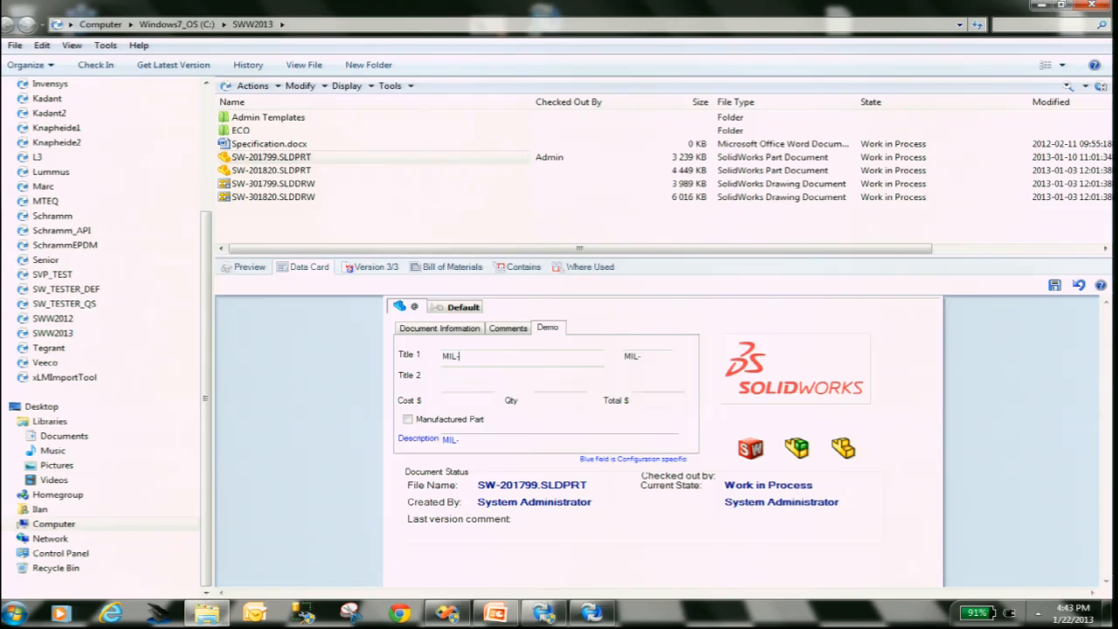
{"action": "key", "text": "BackSpace"}
{"action": "key", "text": "BackSpace"}
{"action": "key", "text": "BackSpace"}
{"action": "type", "text": "-STD-1931"}
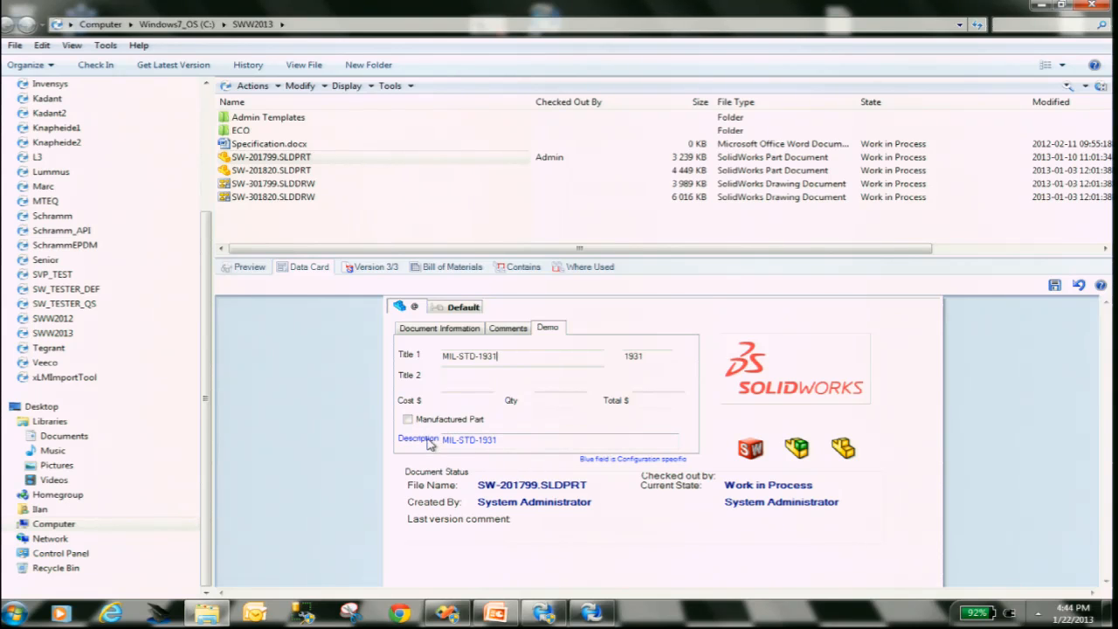
{"action": "left_click", "coordinate": [461, 376]}
{"action": "type", "text": "example"}
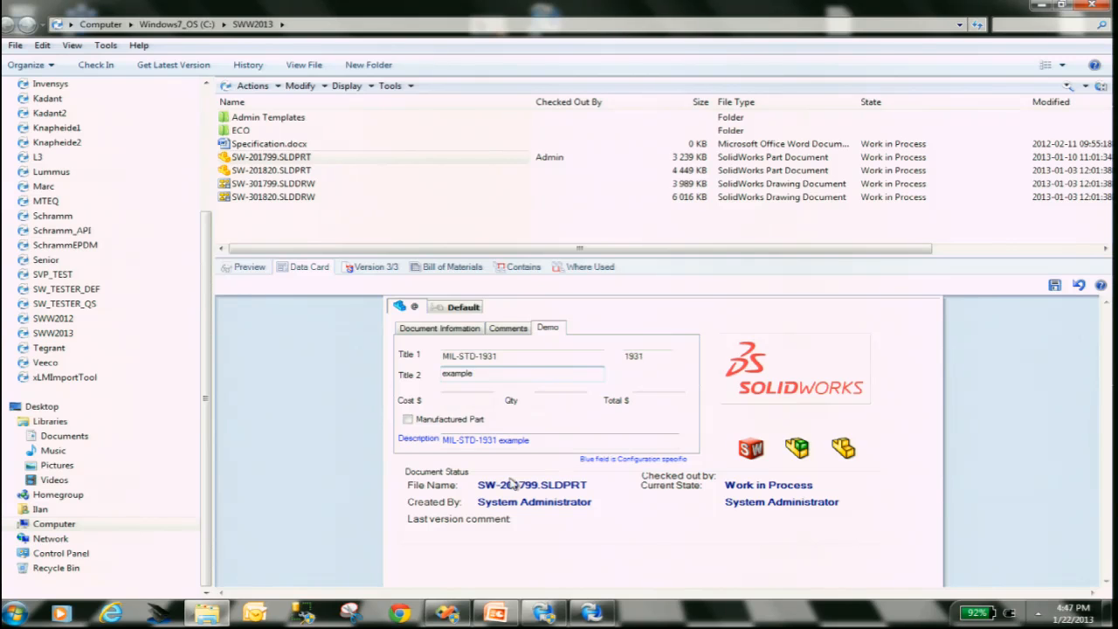
Step: Switch to the Card Editor and inspect the Description field's input formula on the Demo page and the variables it can use
{"action": "left_click", "coordinate": [592, 613]}
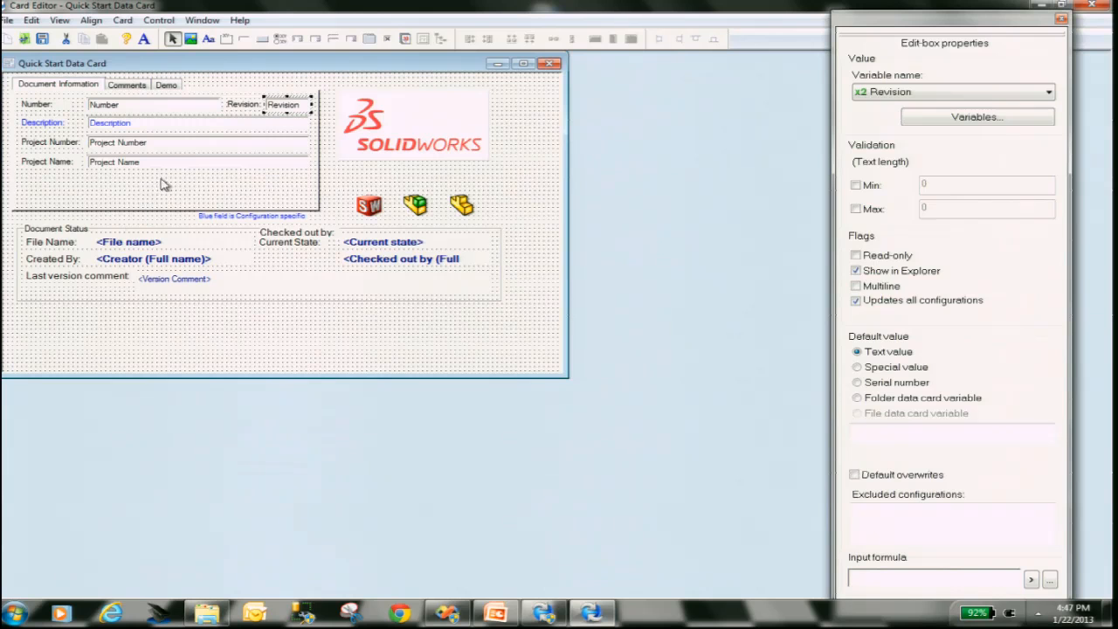
{"action": "left_click", "coordinate": [171, 86]}
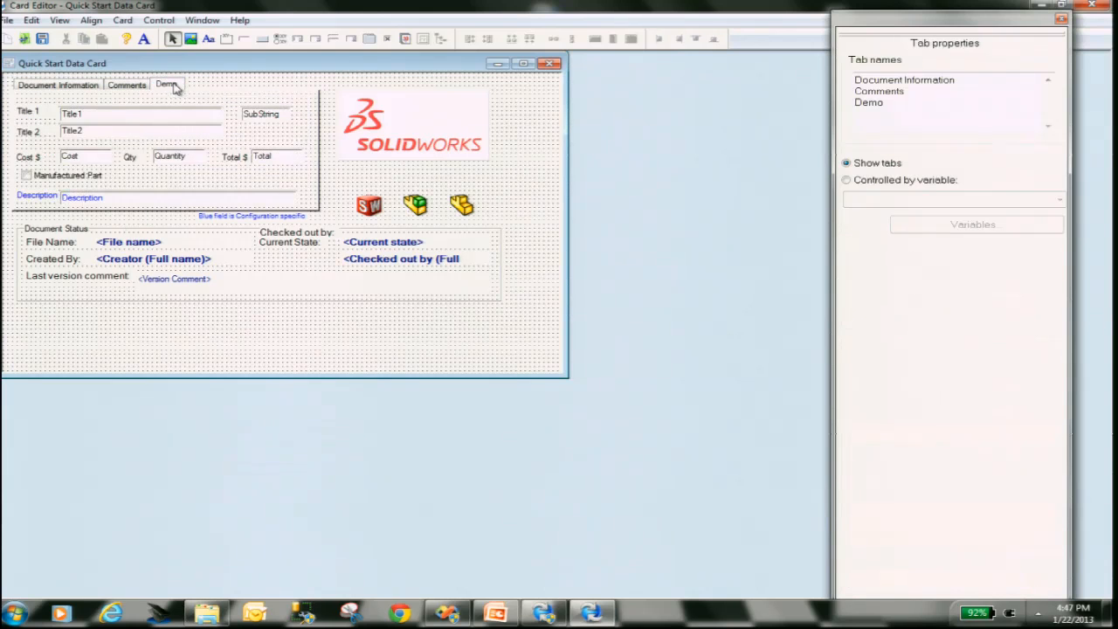
{"action": "left_click", "coordinate": [166, 198]}
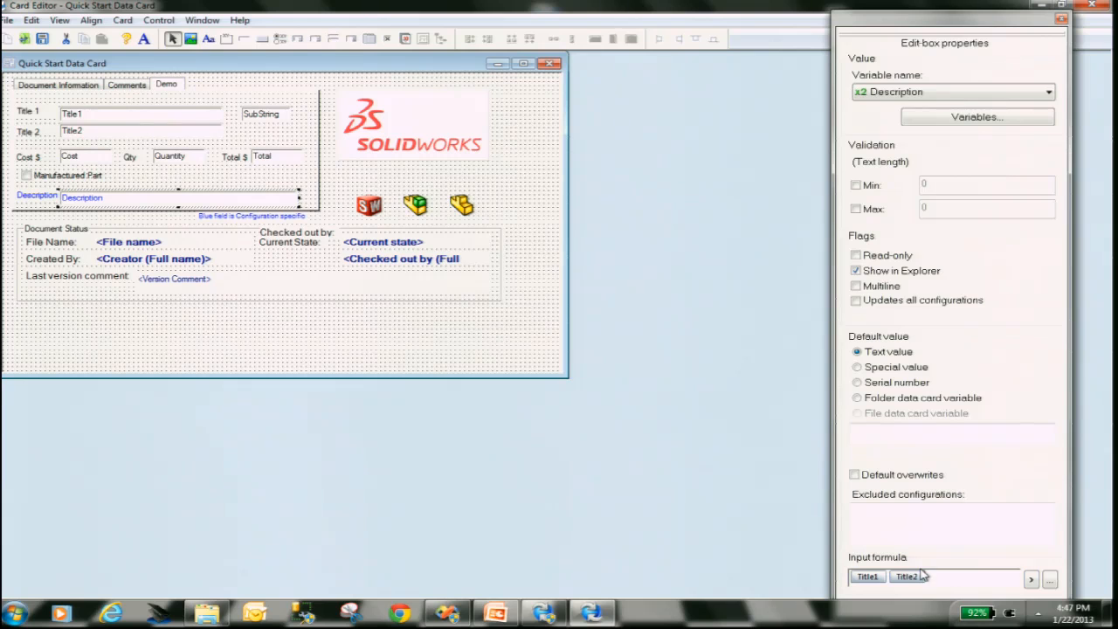
{"action": "left_click", "coordinate": [1049, 581]}
{"action": "left_click", "coordinate": [696, 318]}
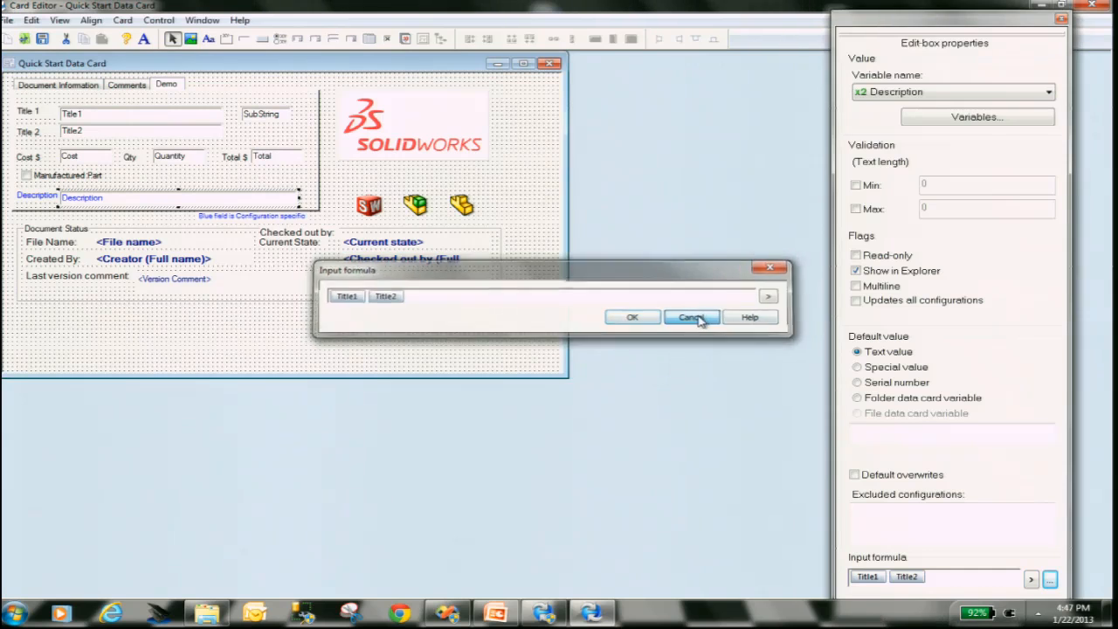
{"action": "left_click", "coordinate": [1031, 580]}
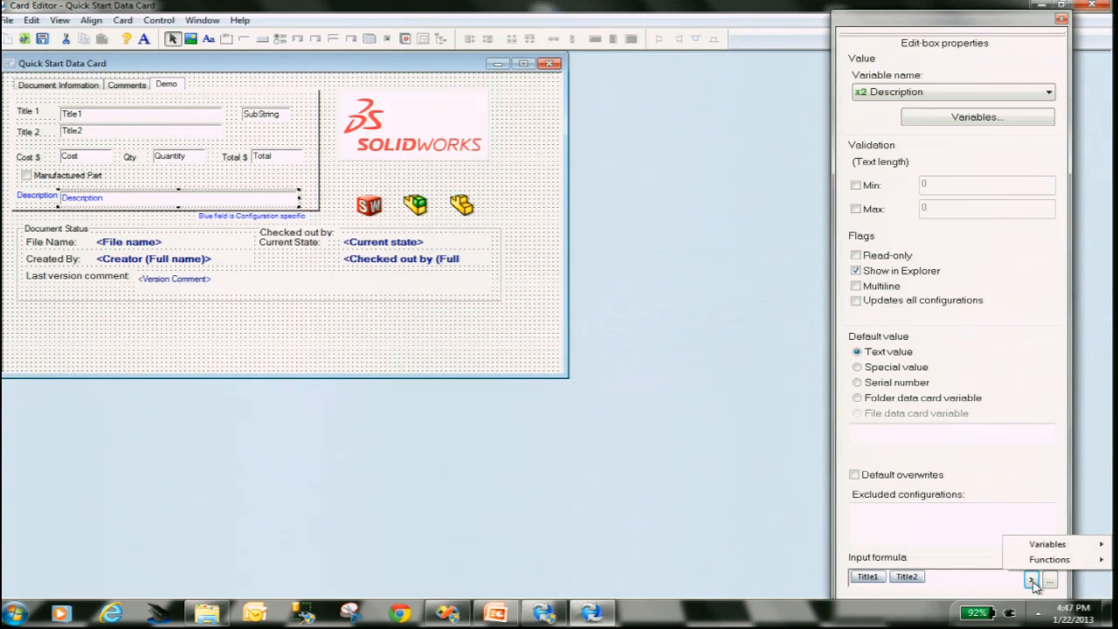
{"action": "mouse_move", "coordinate": [1059, 546]}
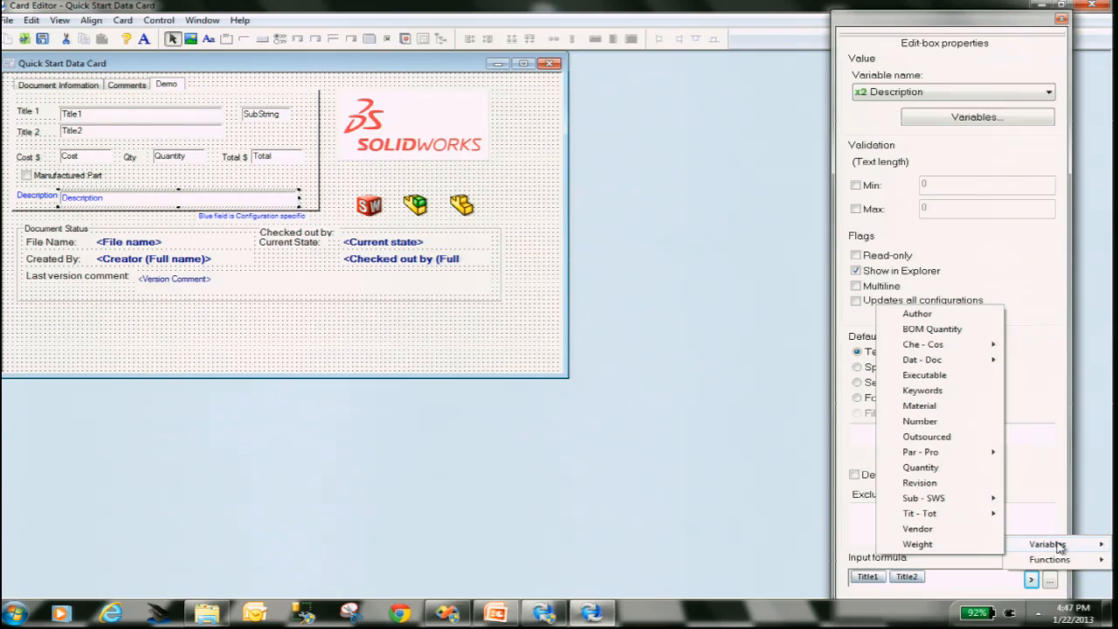
Step: Clear the Description field's input formula and rebuild it from the Title1 and Title2 variables
{"action": "left_click", "coordinate": [952, 583]}
{"action": "left_click_drag", "start_coordinate": [928, 576], "coordinate": [831, 573]}
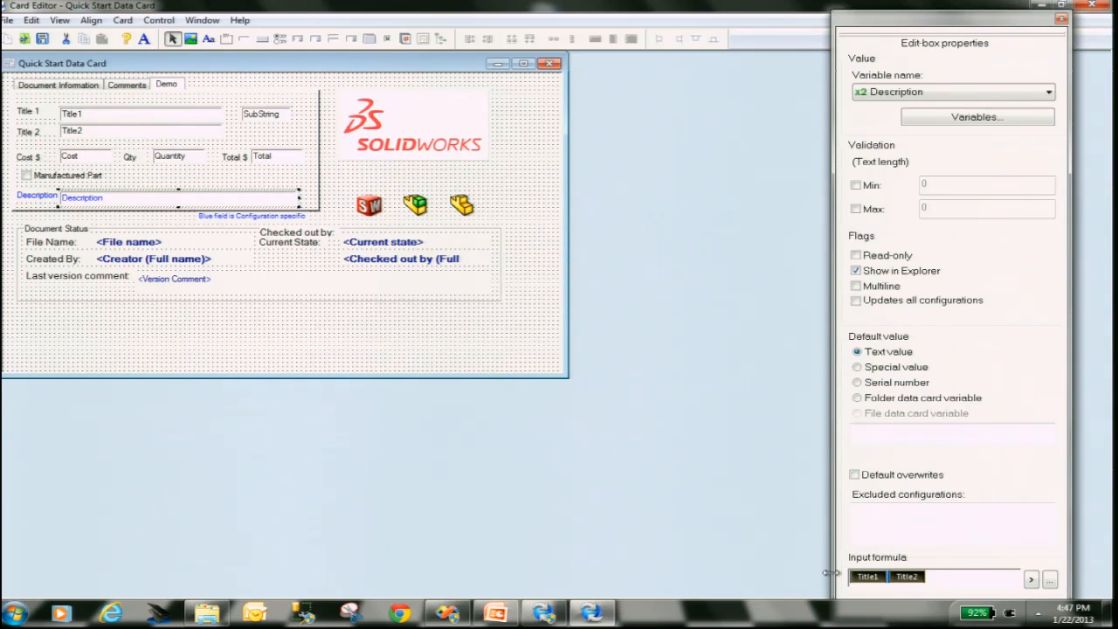
{"action": "key", "text": "Delete"}
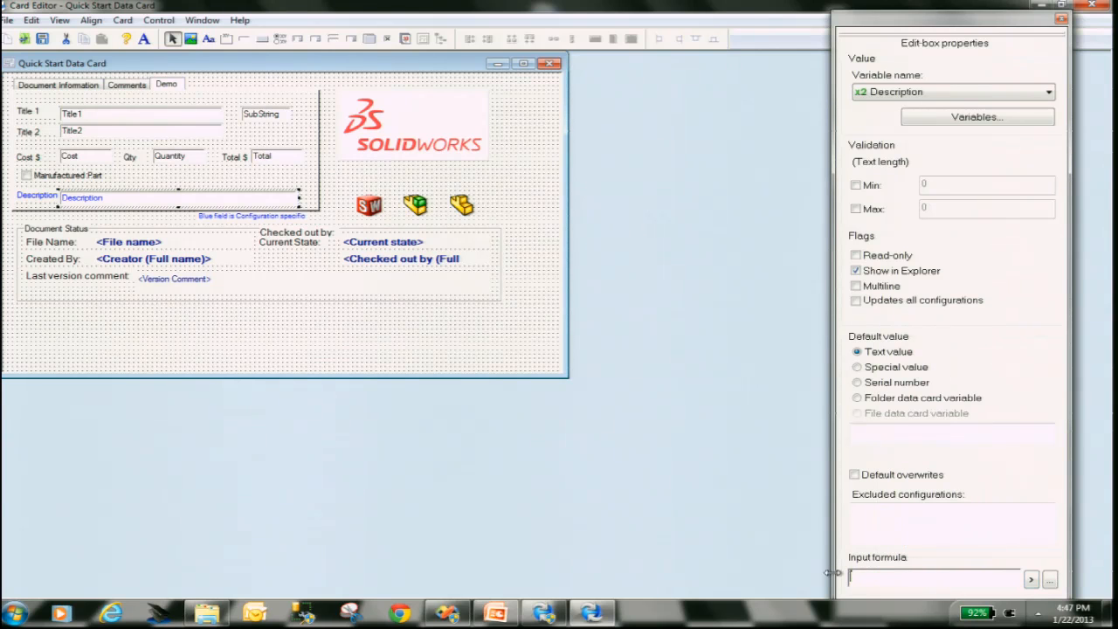
{"action": "left_click", "coordinate": [1031, 580]}
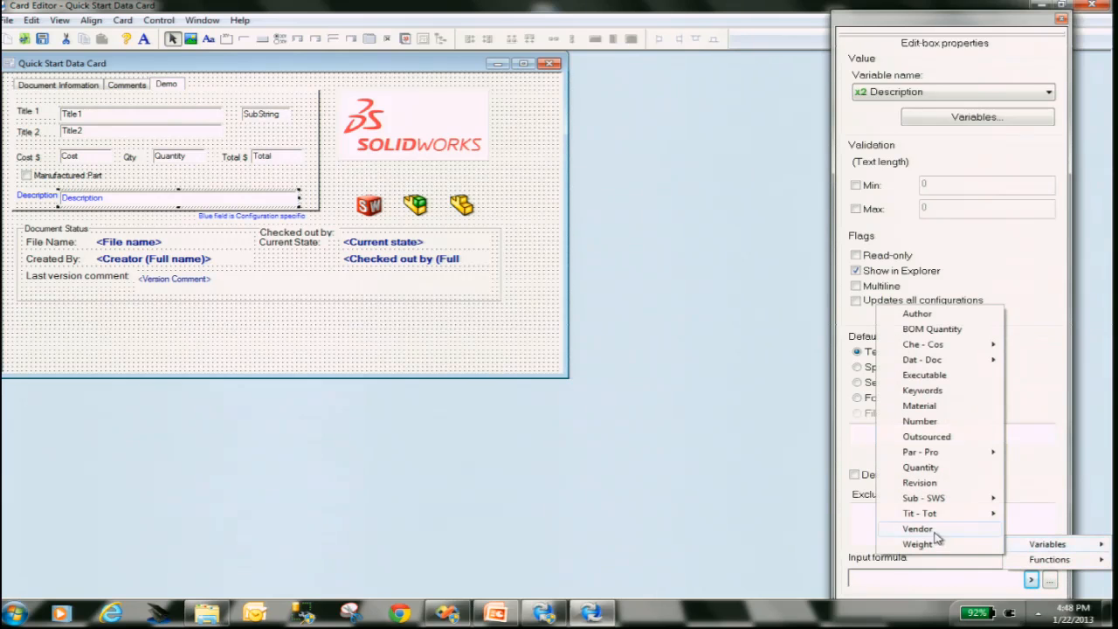
{"action": "mouse_move", "coordinate": [935, 515]}
{"action": "left_click", "coordinate": [1044, 529]}
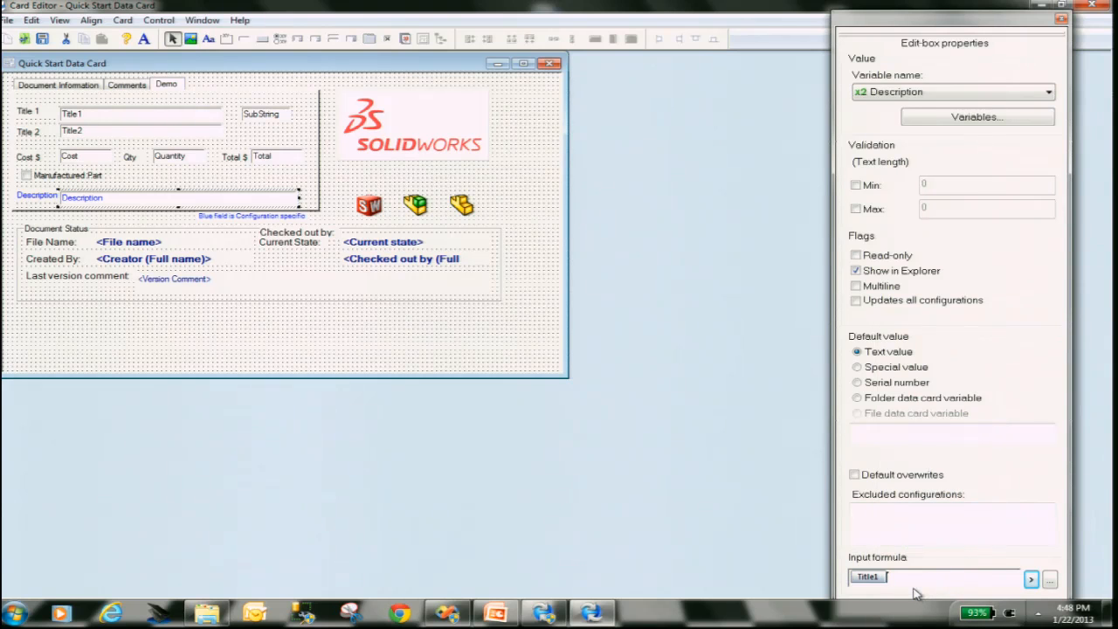
{"action": "left_click", "coordinate": [1030, 580]}
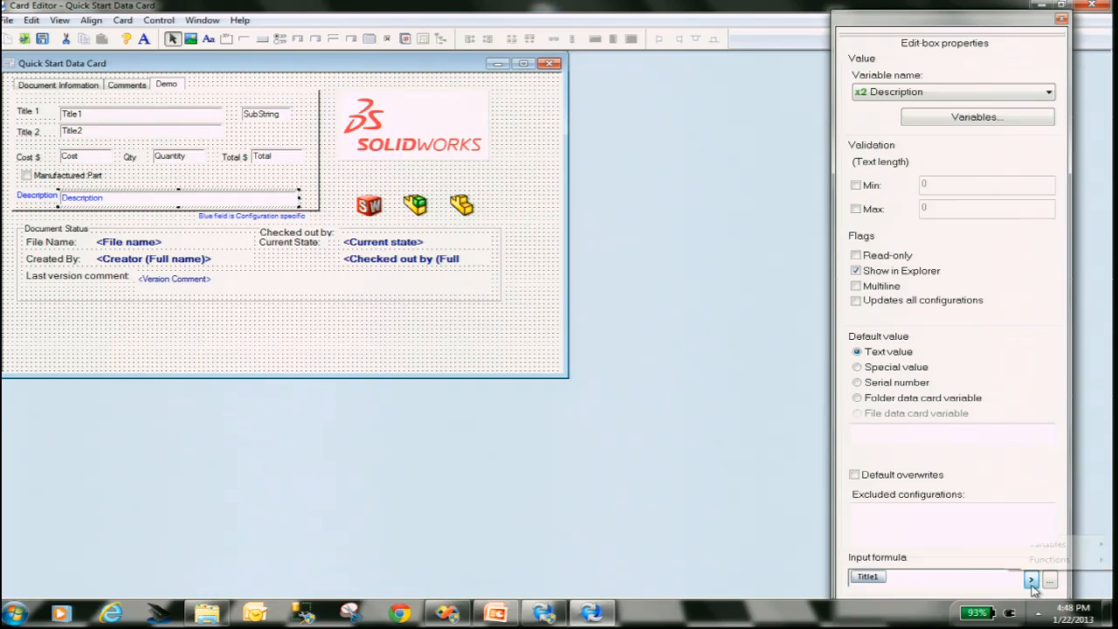
{"action": "mouse_move", "coordinate": [1009, 545]}
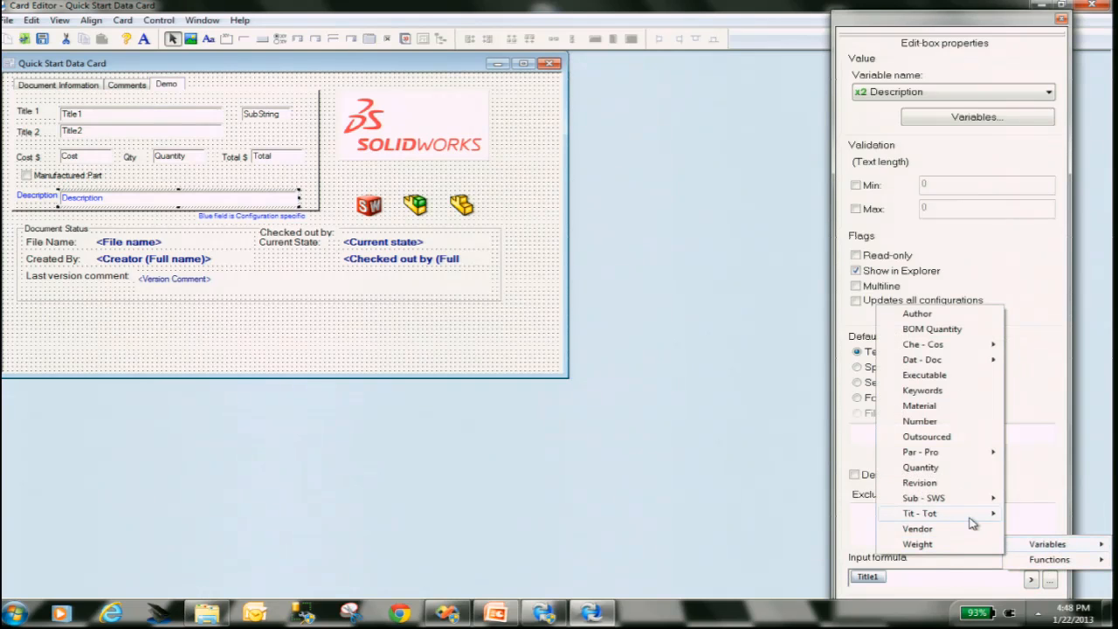
{"action": "mouse_move", "coordinate": [974, 517]}
{"action": "left_click", "coordinate": [1037, 544]}
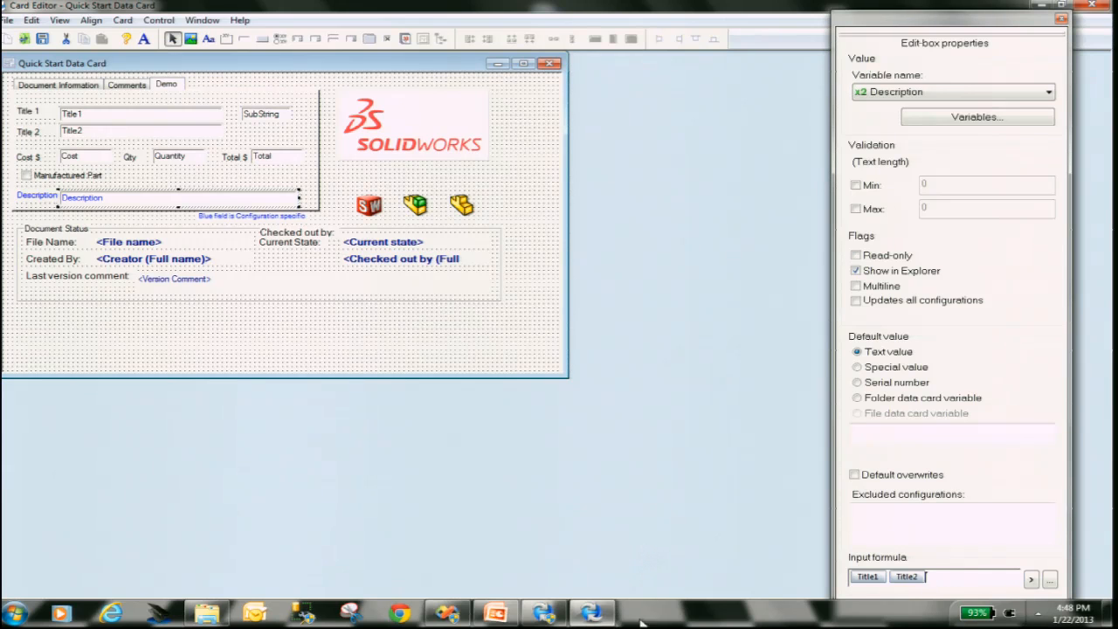
Step: View the available input formula functions, and examine the substring value beside Title 1 on the part's data card in Windows Explorer
{"action": "left_click", "coordinate": [1032, 581]}
{"action": "mouse_move", "coordinate": [1048, 559]}
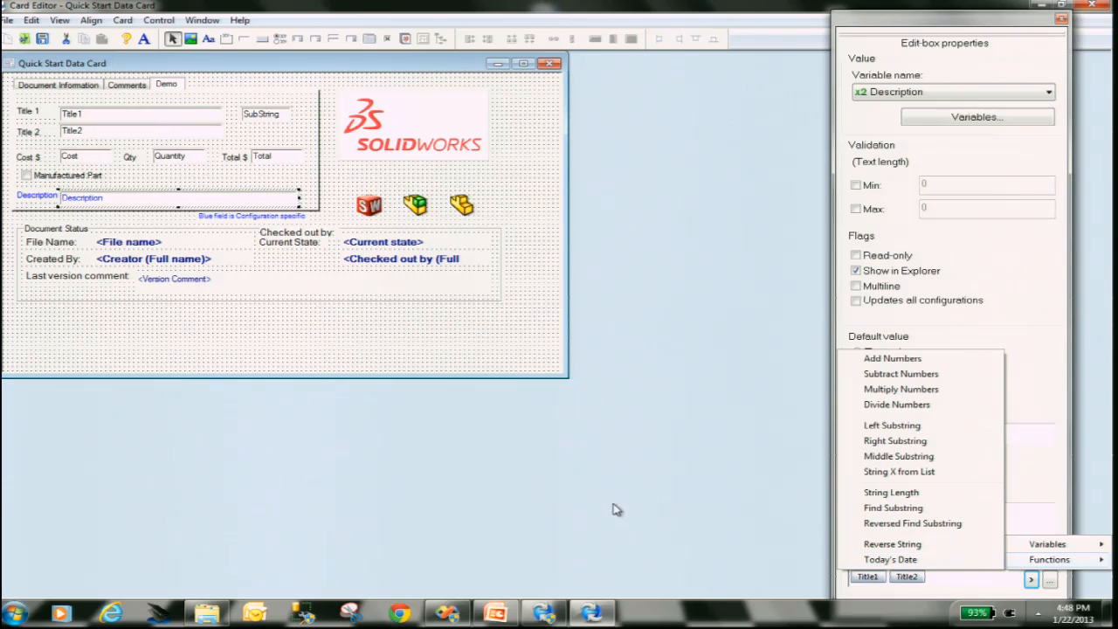
{"action": "left_click", "coordinate": [206, 614]}
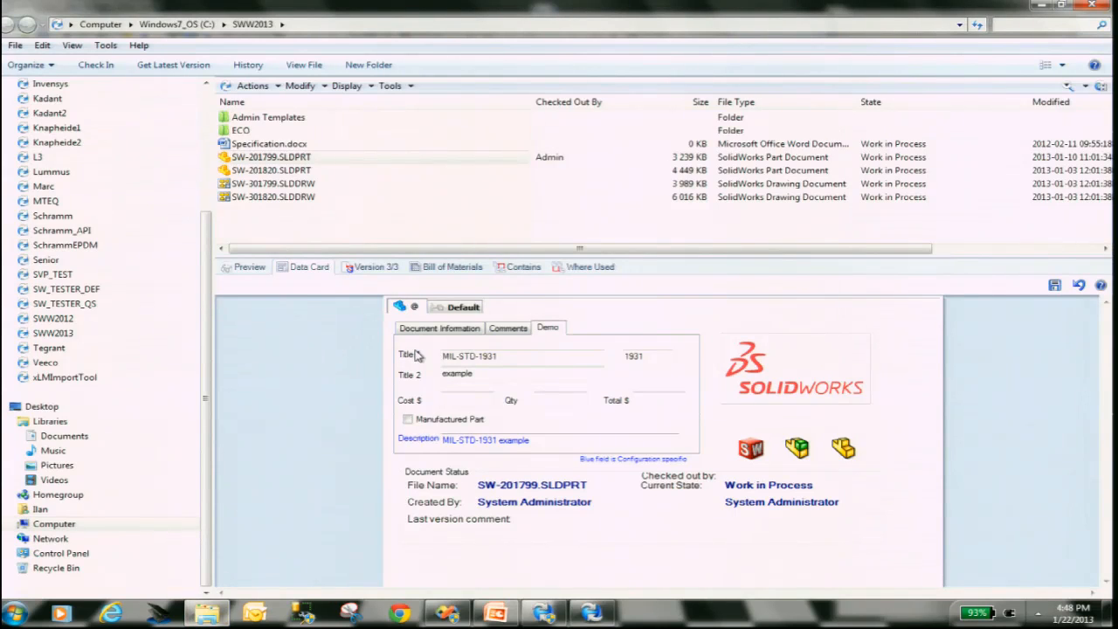
{"action": "left_click", "coordinate": [465, 401]}
{"action": "left_click", "coordinate": [654, 358]}
{"action": "double_click", "coordinate": [638, 358]}
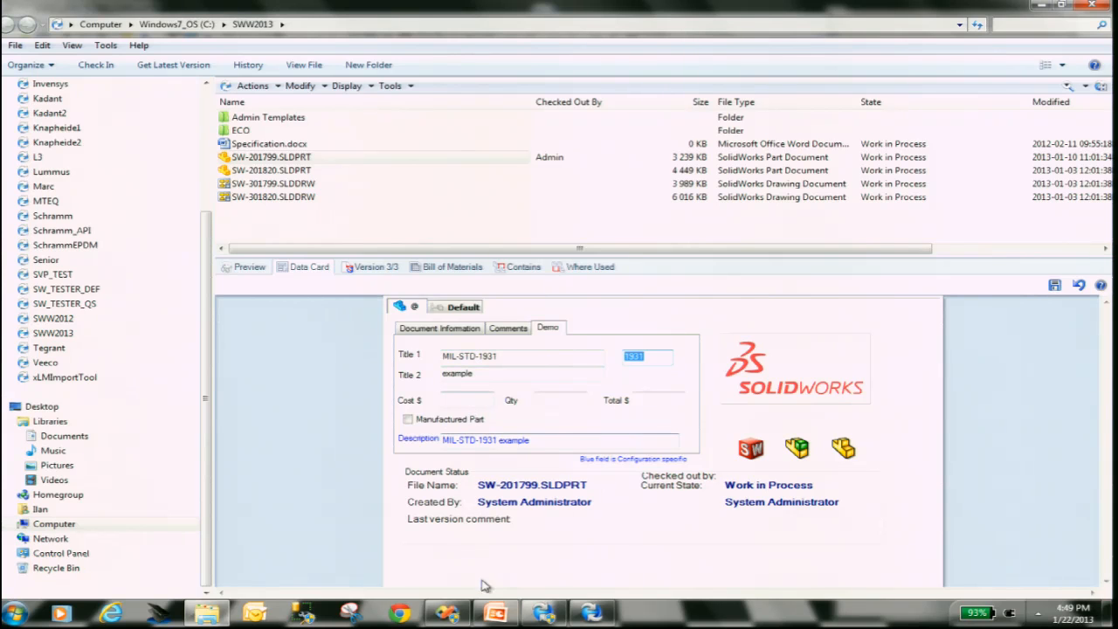
Step: Switch to the Card Editor and clear the input formula of the SubString field
{"action": "left_click", "coordinate": [592, 613]}
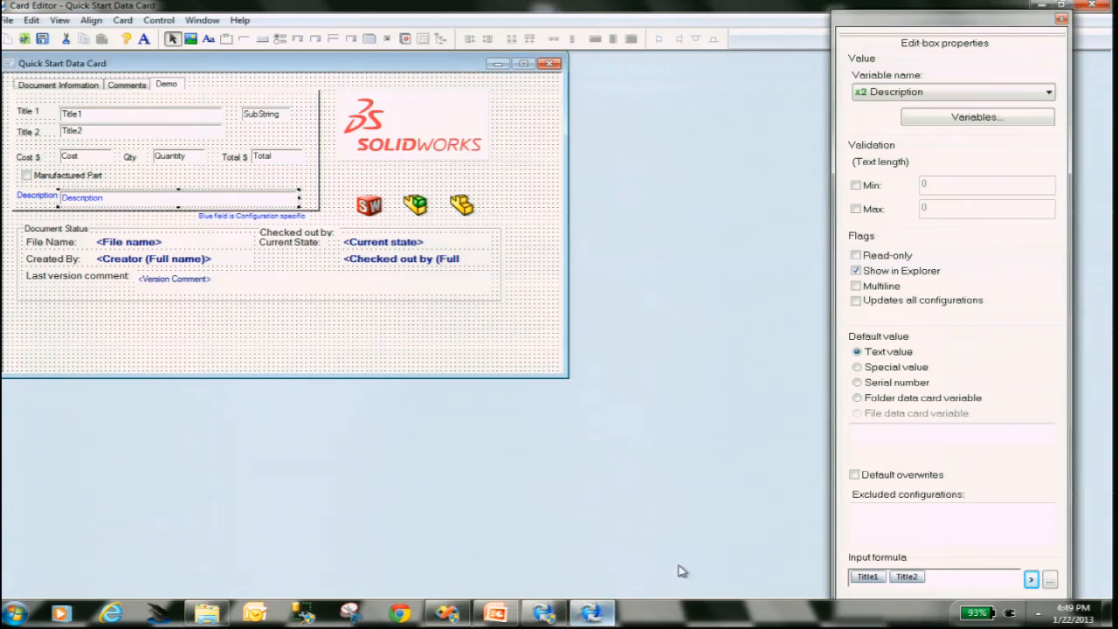
{"action": "left_click", "coordinate": [266, 113]}
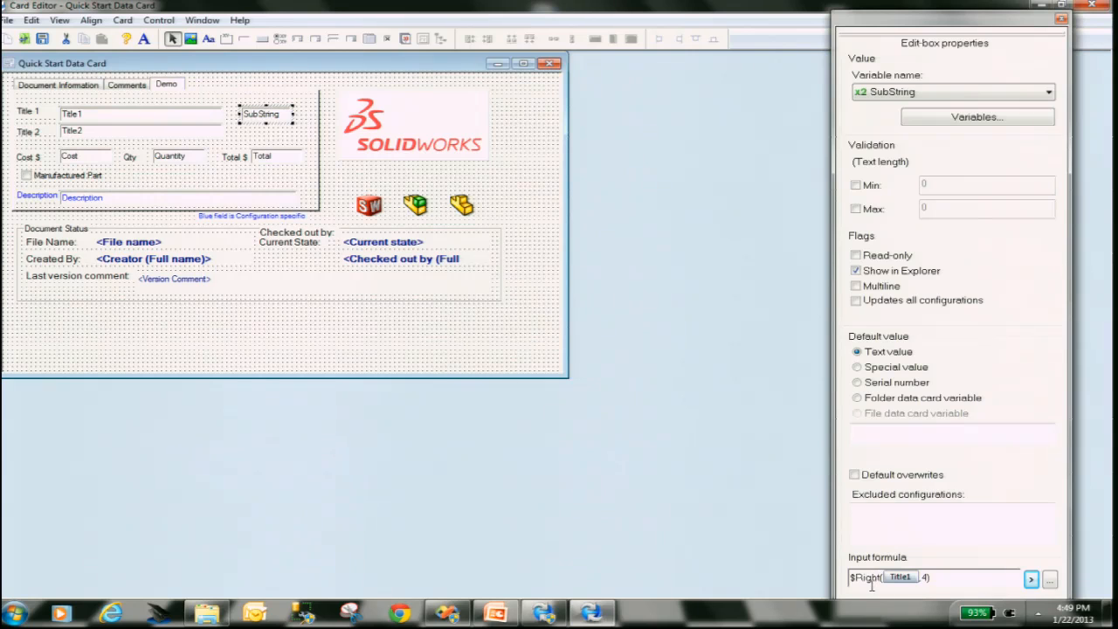
{"action": "left_click", "coordinate": [1030, 579]}
{"action": "left_click", "coordinate": [952, 580]}
{"action": "left_click_drag", "start_coordinate": [978, 580], "coordinate": [834, 562]}
{"action": "key", "text": "BackSpace"}
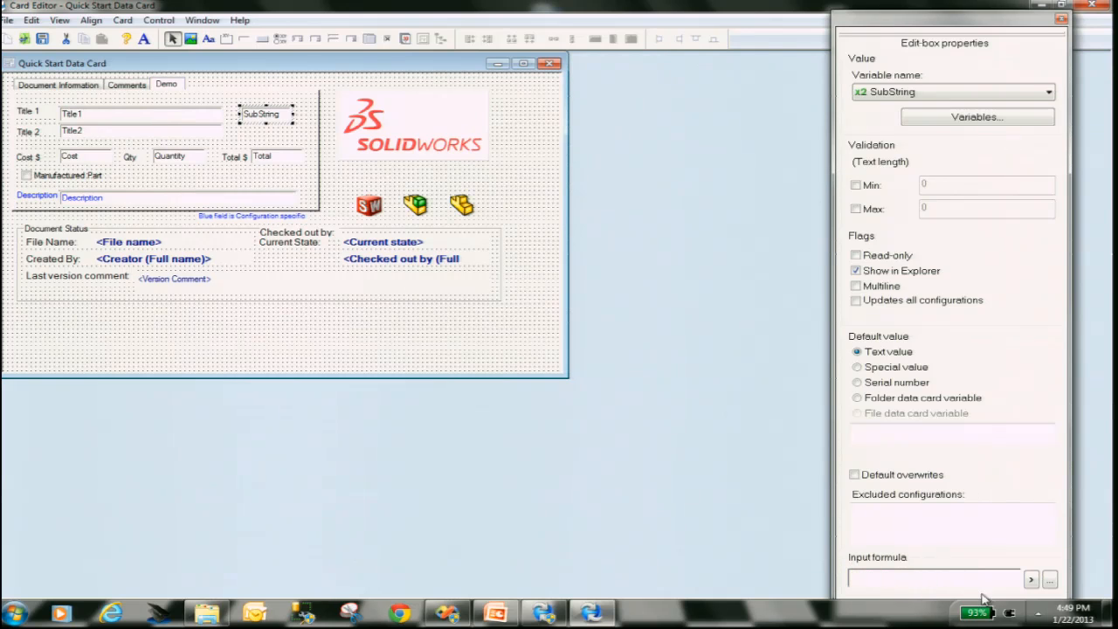
Step: Insert the Right Substring function into the SubString field's input formula and remove its sample arguments
{"action": "left_click", "coordinate": [1032, 579]}
{"action": "mouse_move", "coordinate": [1048, 560]}
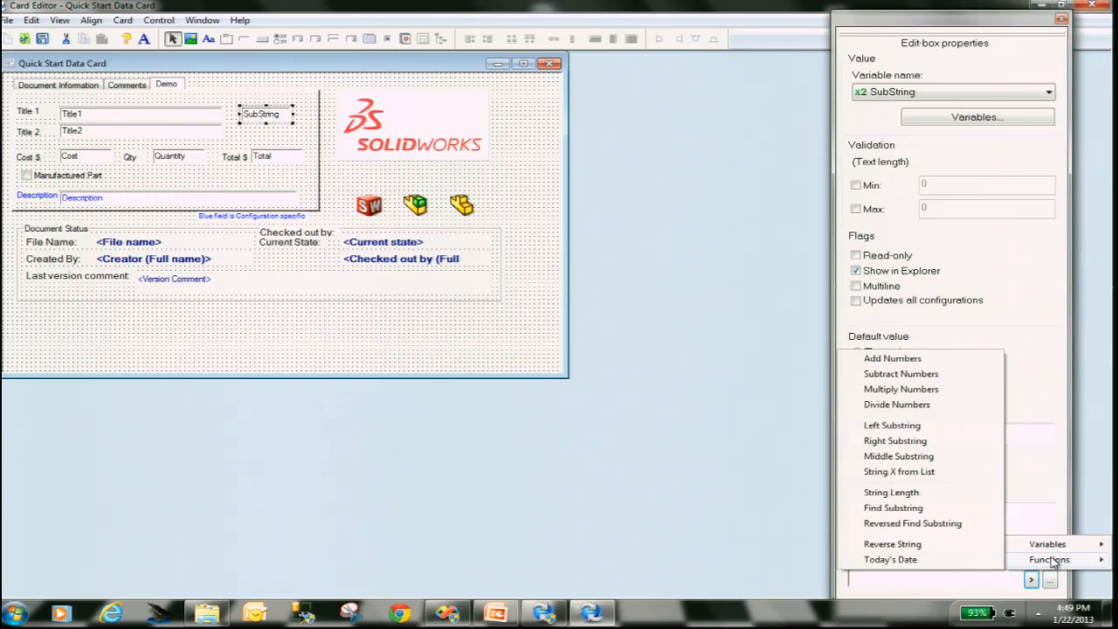
{"action": "left_click", "coordinate": [895, 441]}
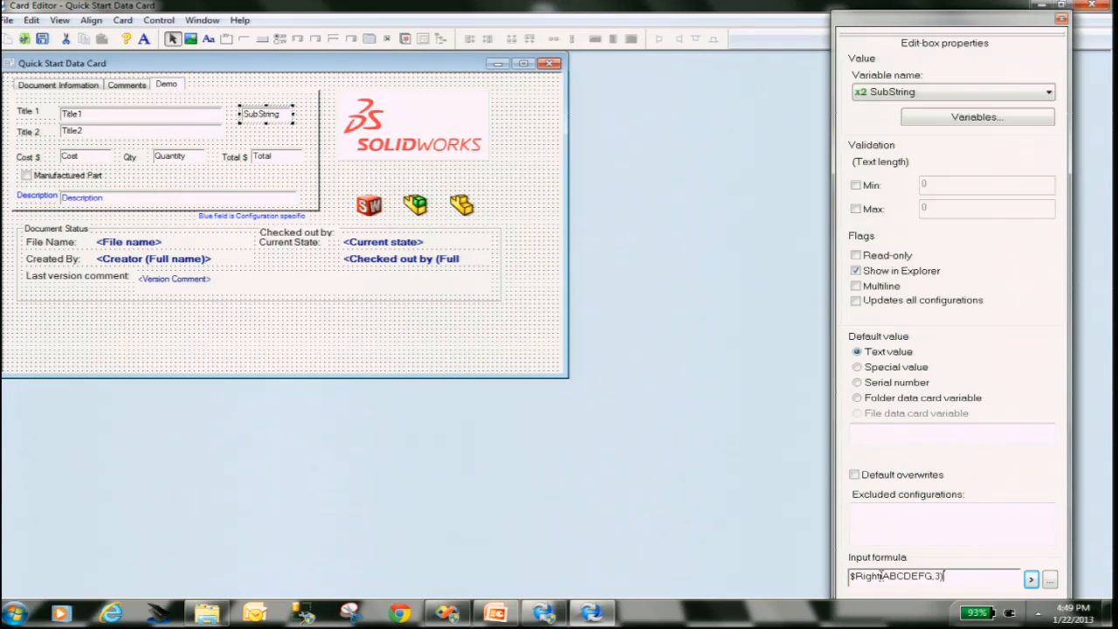
{"action": "left_click_drag", "start_coordinate": [882, 577], "coordinate": [934, 577]}
{"action": "key", "text": "Delete"}
{"action": "key", "text": "Delete"}
Step: Give the SubString formula's Right function the Title1 variable and a length of 4 as arguments
{"action": "left_click", "coordinate": [1050, 579]}
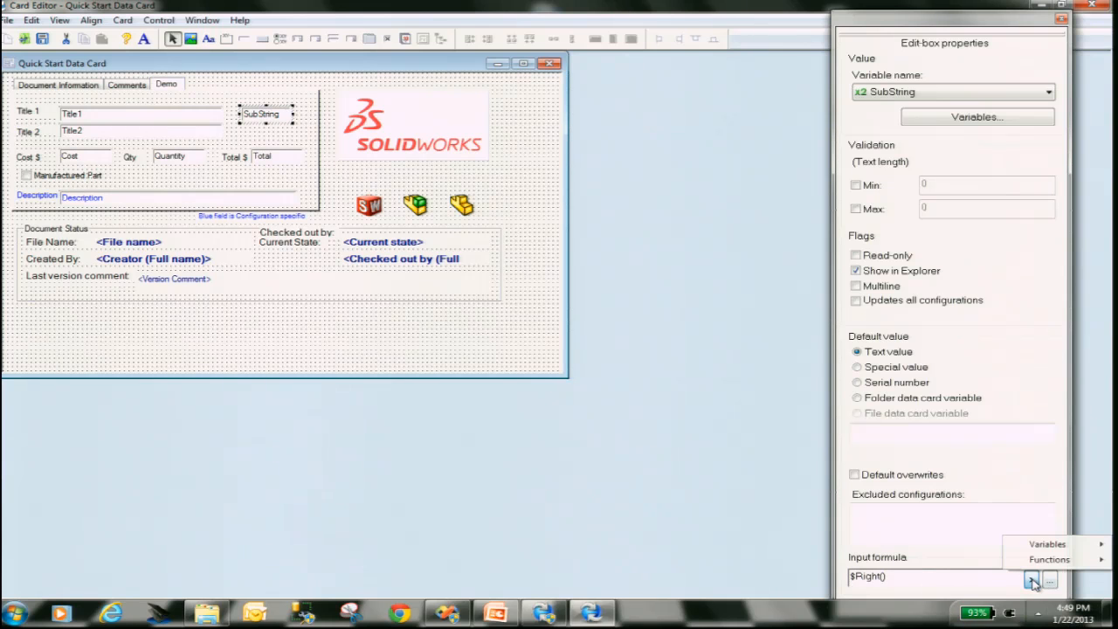
{"action": "mouse_move", "coordinate": [1068, 546]}
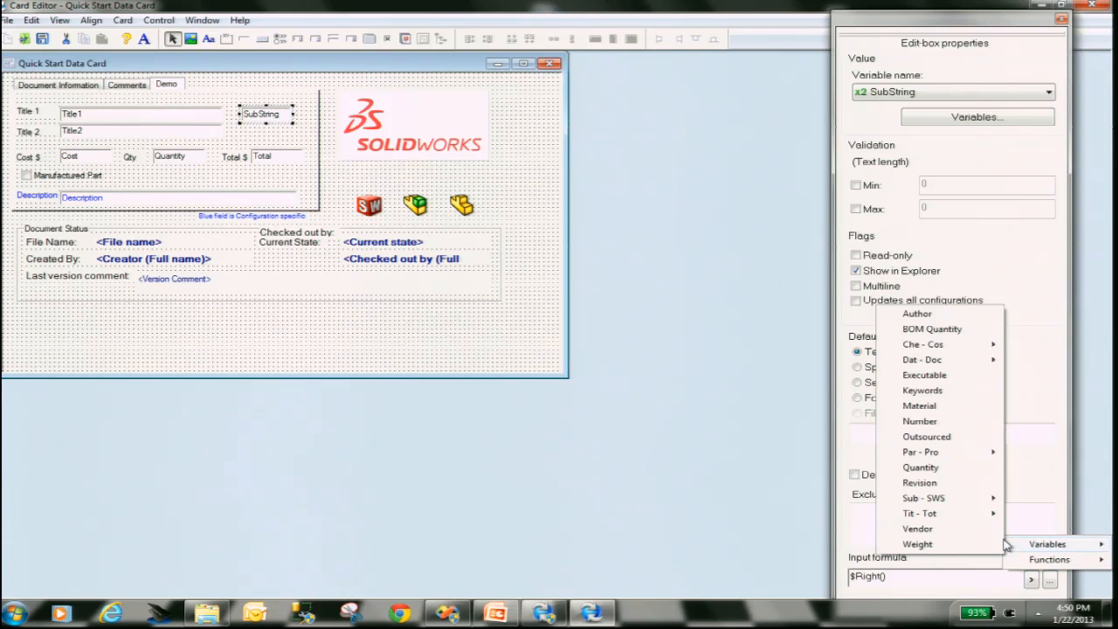
{"action": "mouse_move", "coordinate": [978, 515]}
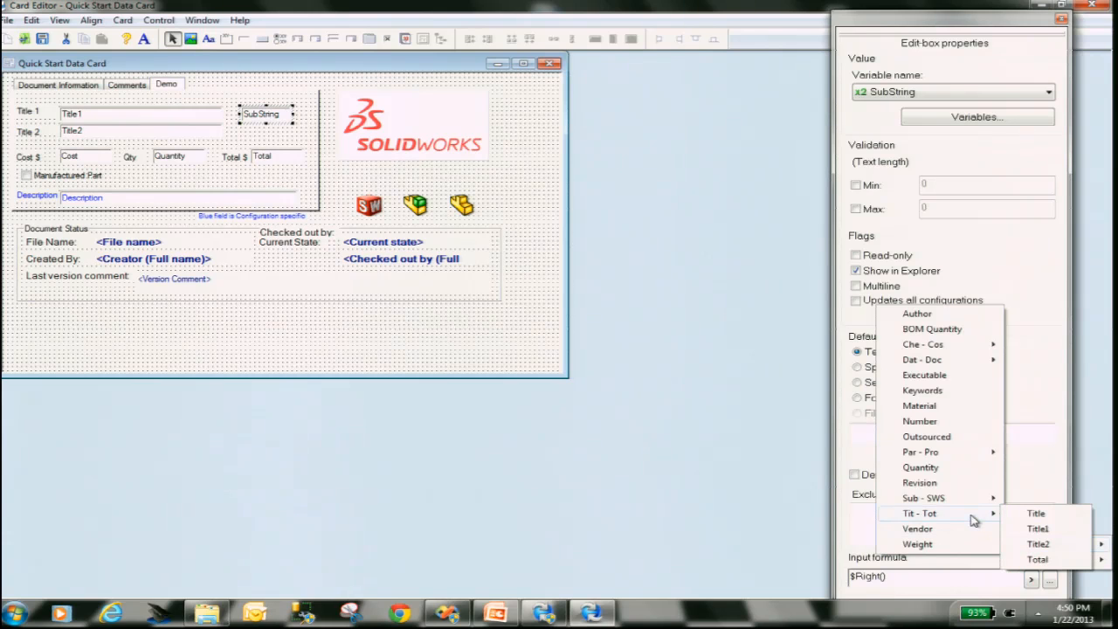
{"action": "left_click", "coordinate": [1039, 528]}
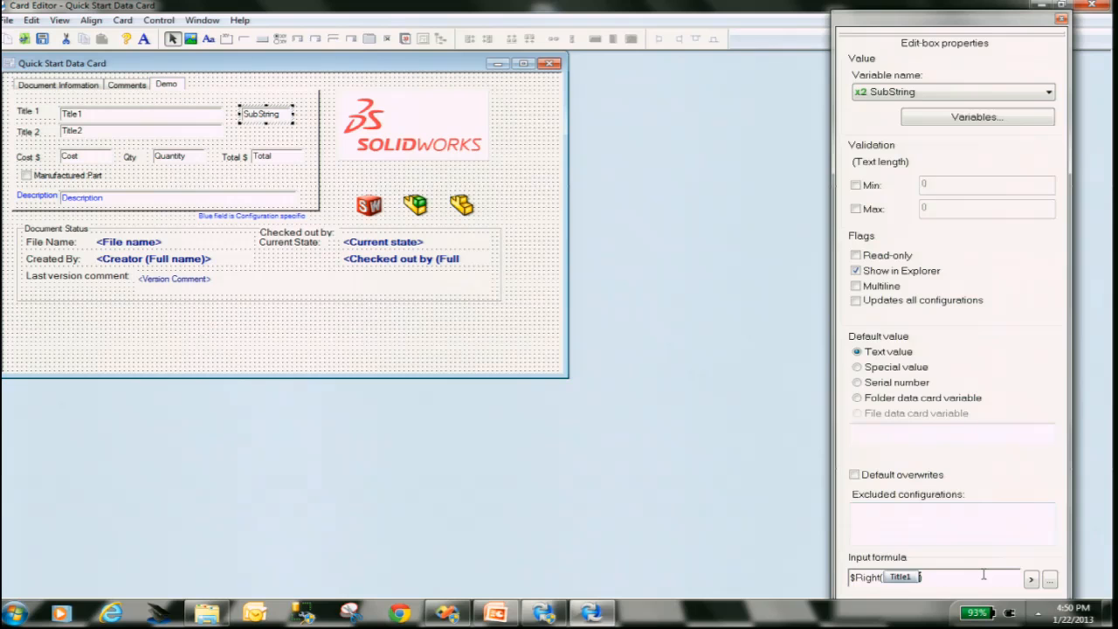
{"action": "type", "text": ", 4"}
Step: Switch to the part's data card in Windows Explorer and enter a cost of 100 and a quantity of 5
{"action": "left_click", "coordinate": [207, 613]}
{"action": "left_click", "coordinate": [453, 402]}
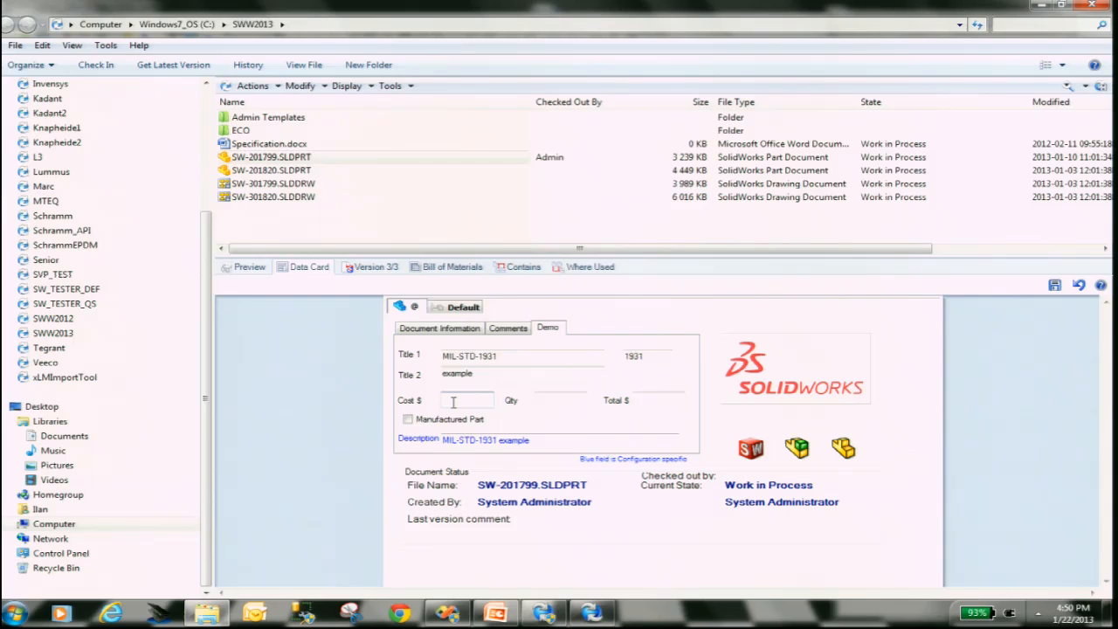
{"action": "type", "text": "100"}
{"action": "left_click", "coordinate": [574, 397]}
{"action": "type", "text": "5"}
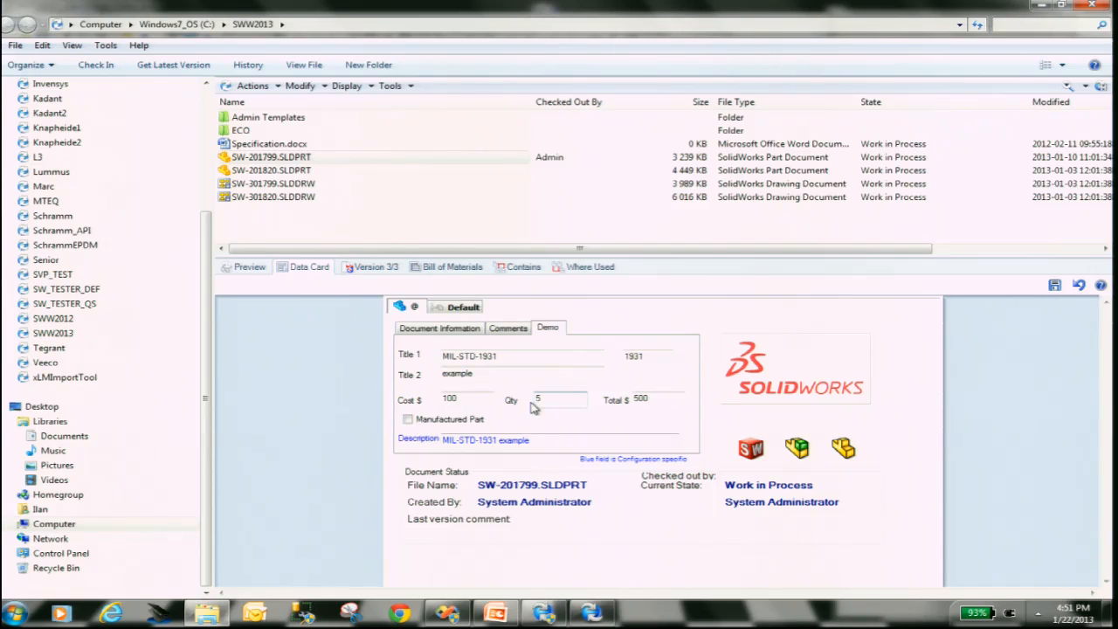
Step: Switch to the Card Editor and clear the input formula of the Total field
{"action": "left_click", "coordinate": [592, 613]}
{"action": "left_click", "coordinate": [277, 157]}
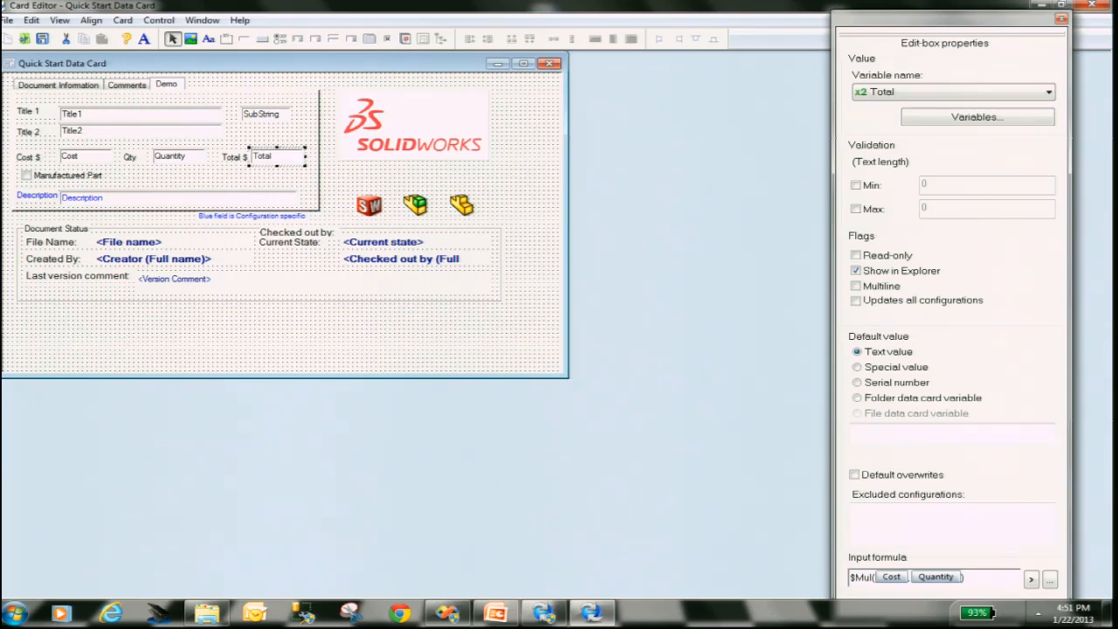
{"action": "left_click", "coordinate": [982, 579]}
{"action": "left_click_drag", "start_coordinate": [982, 579], "coordinate": [821, 581]}
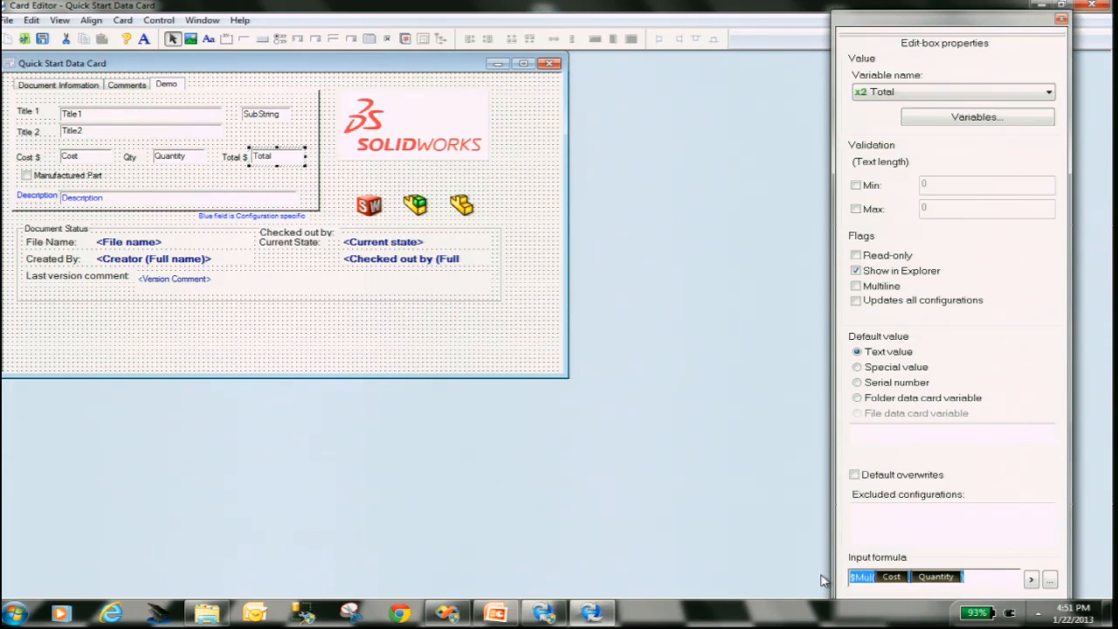
{"action": "key", "text": "Delete"}
Step: Insert the Multiply Numbers function into the Total field's input formula and remove its sample arguments
{"action": "left_click", "coordinate": [1031, 580]}
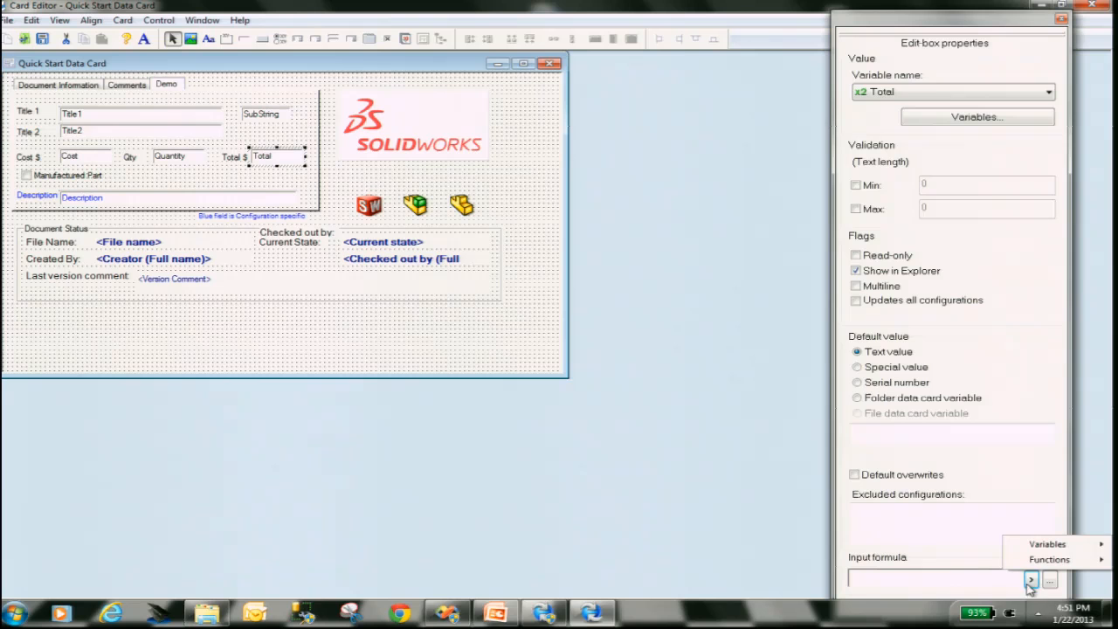
{"action": "mouse_move", "coordinate": [1044, 559]}
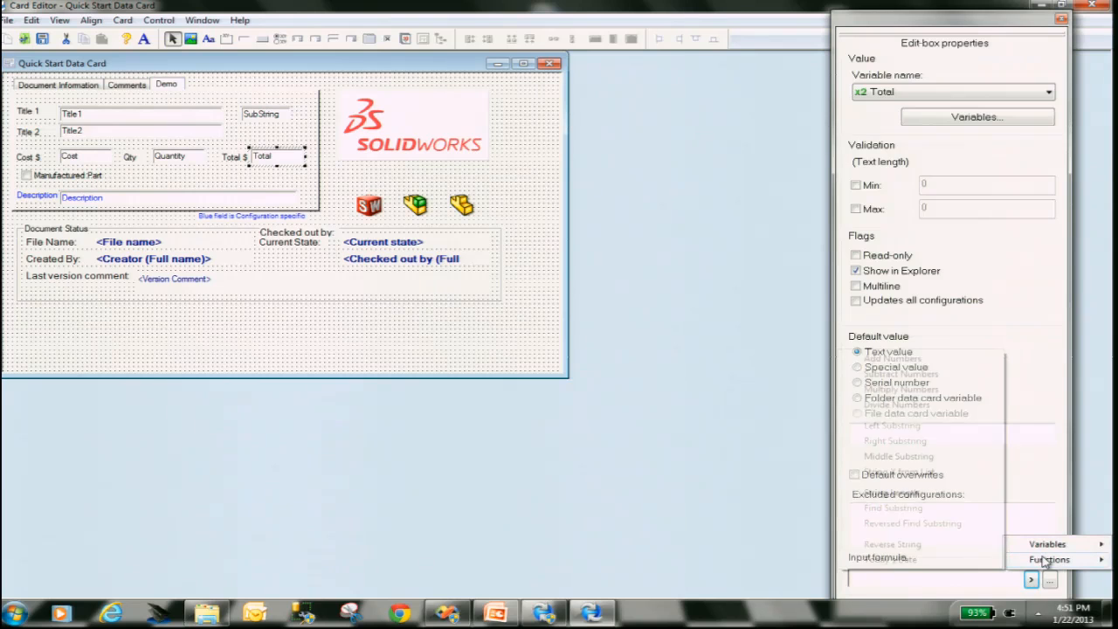
{"action": "left_click", "coordinate": [891, 390]}
{"action": "left_click_drag", "start_coordinate": [876, 579], "coordinate": [908, 579]}
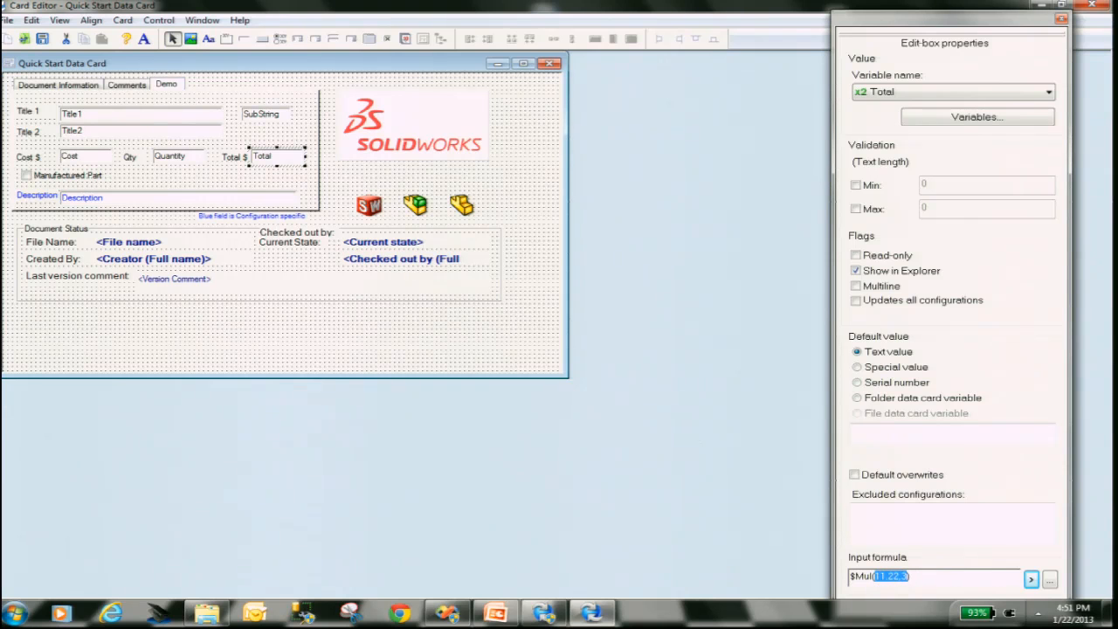
{"action": "key", "text": "Delete"}
Step: Give the Total formula's Mul function the Cost and Quantity variables as comma-separated arguments
{"action": "left_click", "coordinate": [1032, 579]}
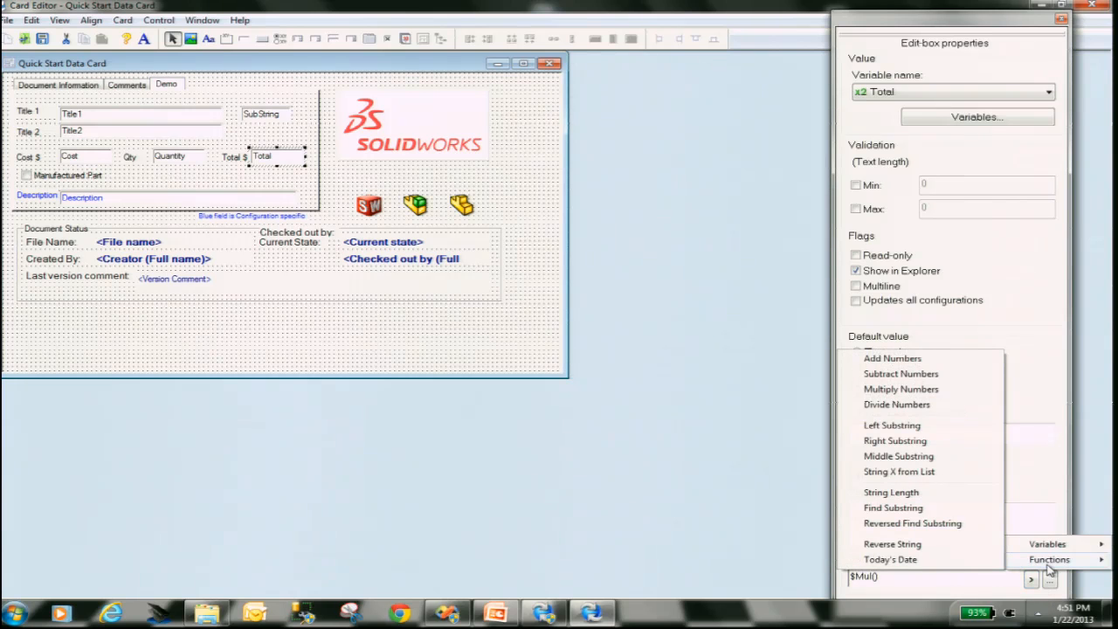
{"action": "mouse_move", "coordinate": [1067, 550]}
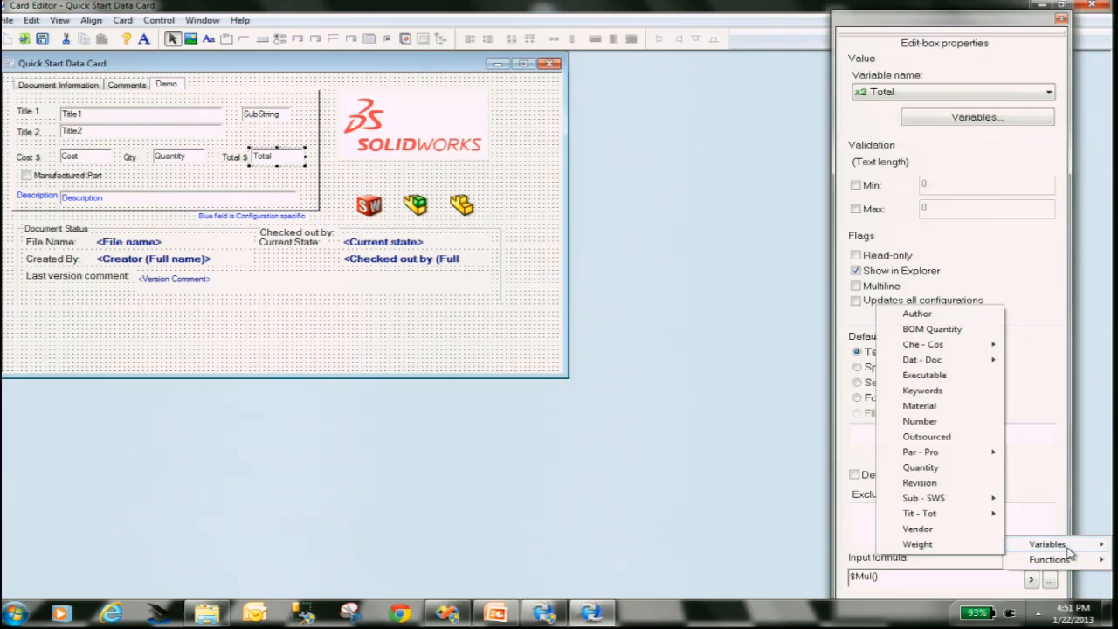
{"action": "mouse_move", "coordinate": [940, 350]}
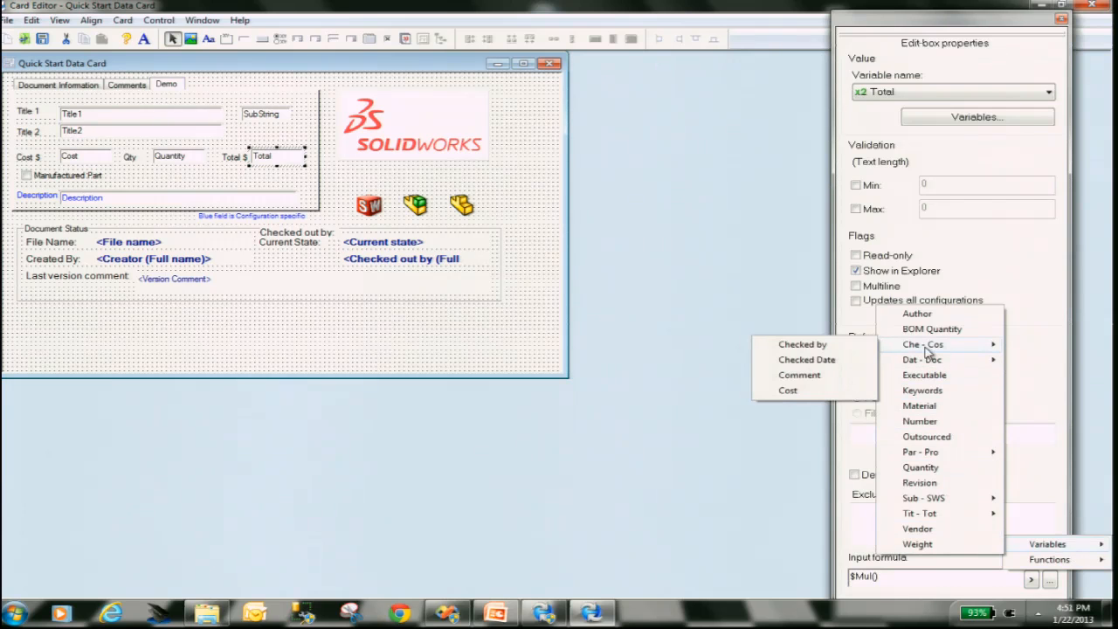
{"action": "left_click", "coordinate": [788, 389]}
{"action": "type", "text": ","}
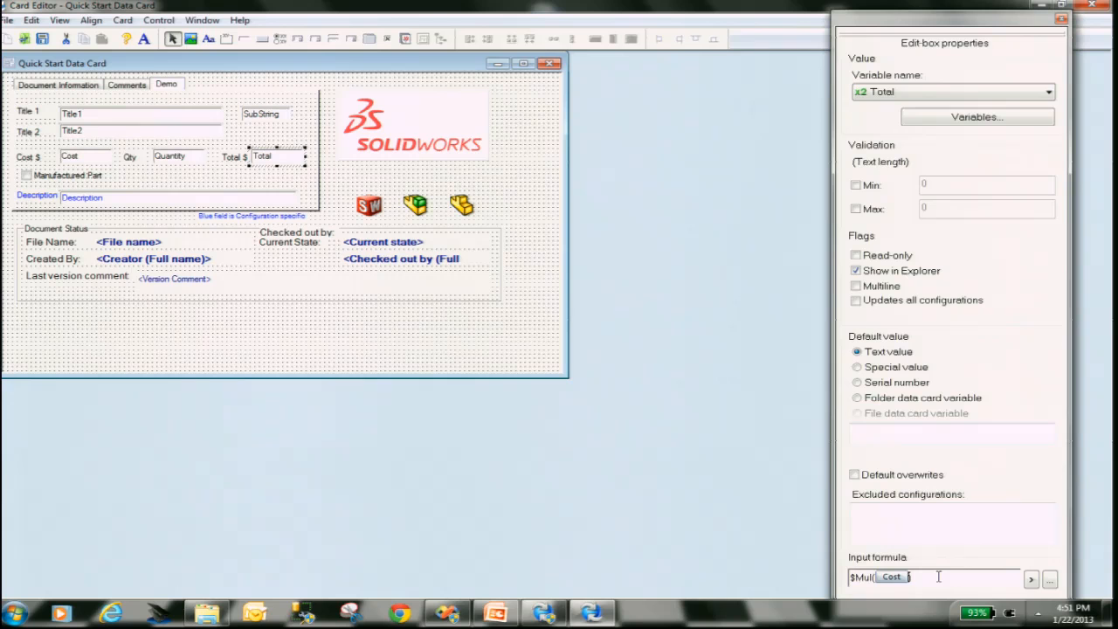
{"action": "left_click", "coordinate": [1048, 580]}
{"action": "mouse_move", "coordinate": [1054, 560]}
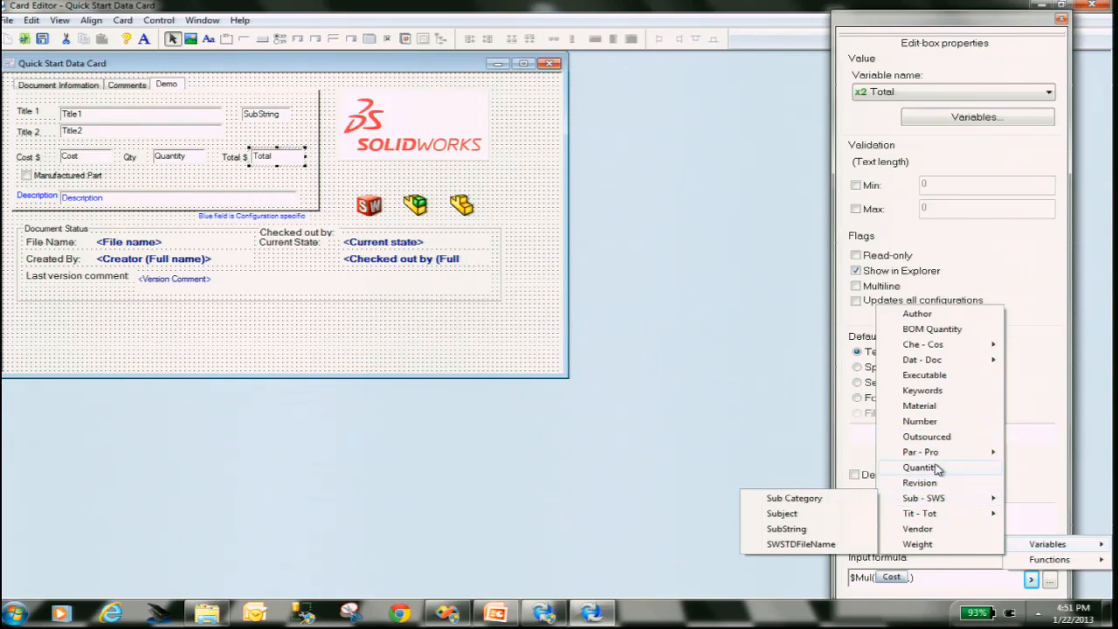
{"action": "left_click", "coordinate": [922, 467]}
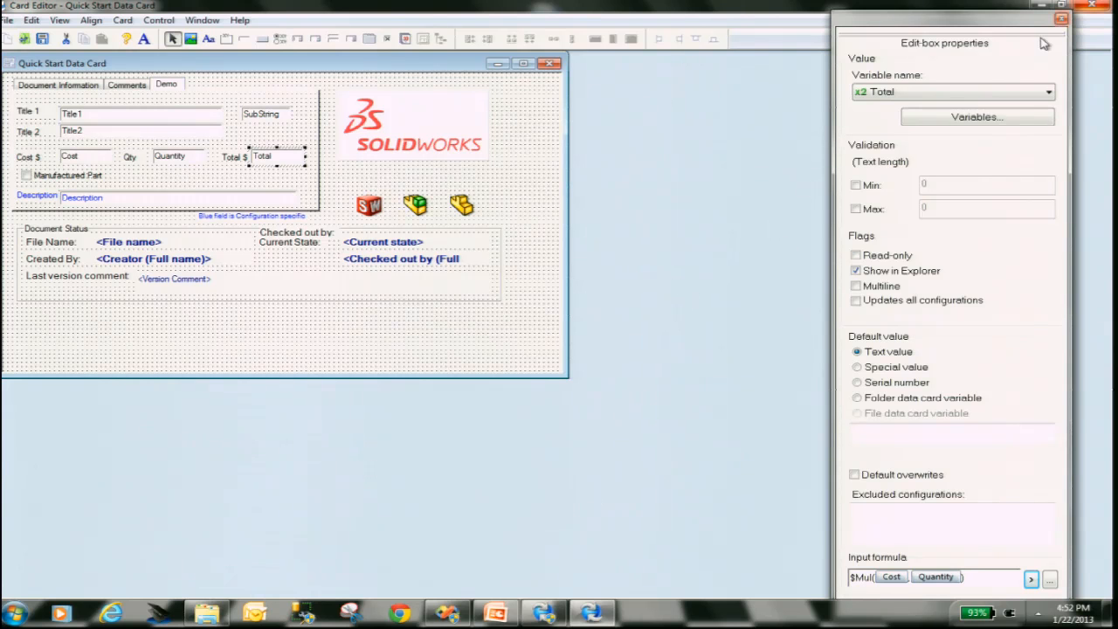
Step: Switch to the part's data card in Windows Explorer and toggle the Manufactured Part option, leaving it checked
{"action": "left_click", "coordinate": [208, 611]}
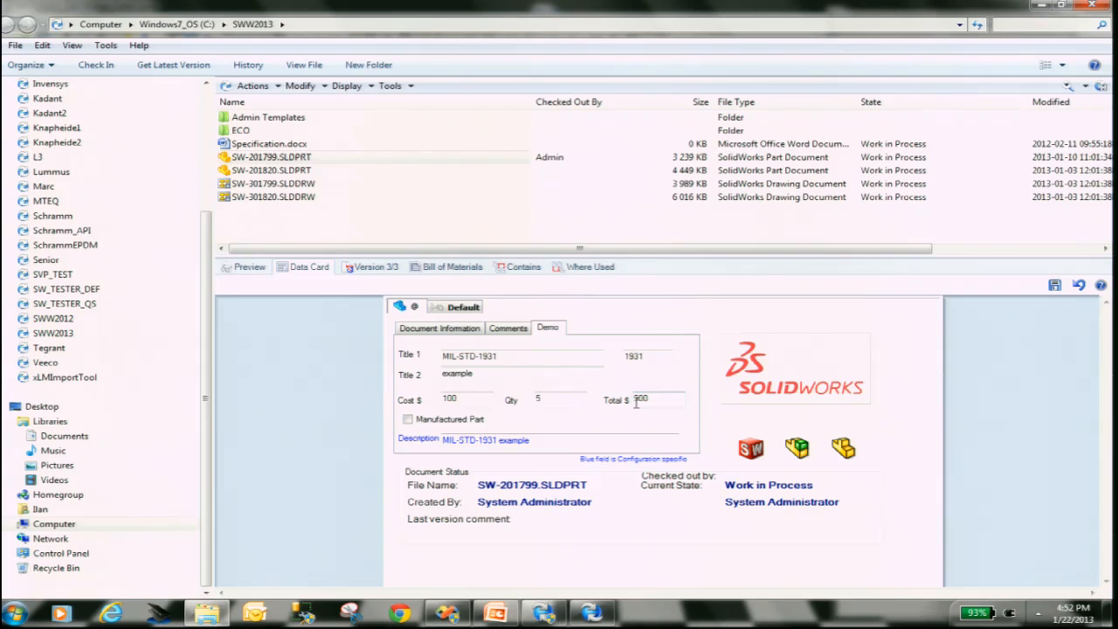
{"action": "left_click", "coordinate": [407, 419]}
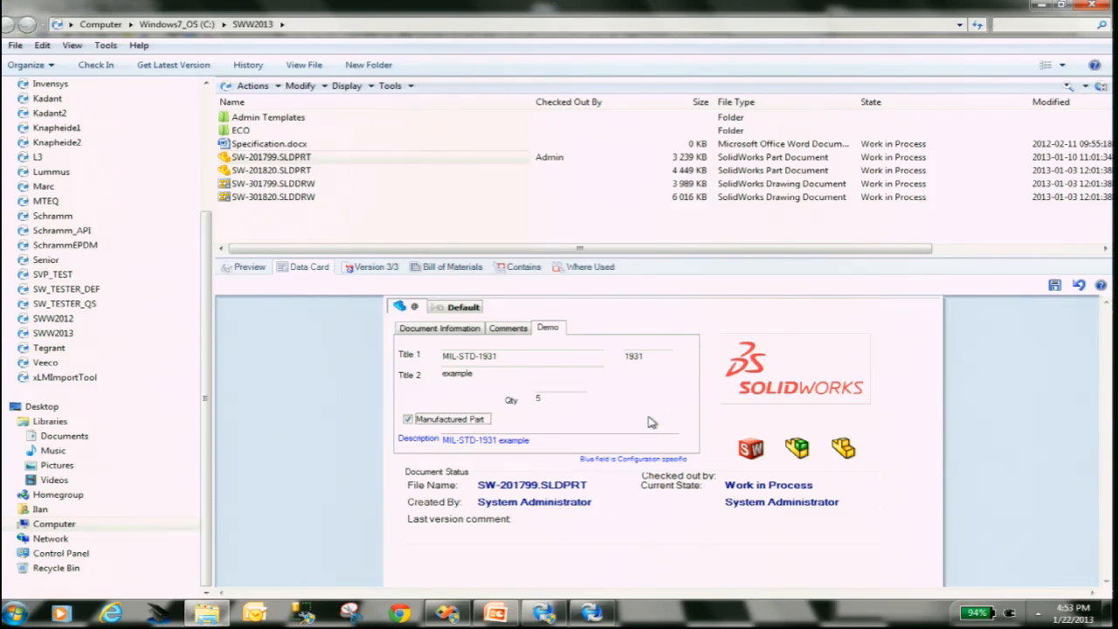
{"action": "left_click", "coordinate": [408, 420]}
{"action": "left_click", "coordinate": [408, 420]}
Step: Switch to the Card Editor and examine the properties of the Manufactured Part checkbox, the Cost label and field, and the Total label
{"action": "left_click", "coordinate": [592, 614]}
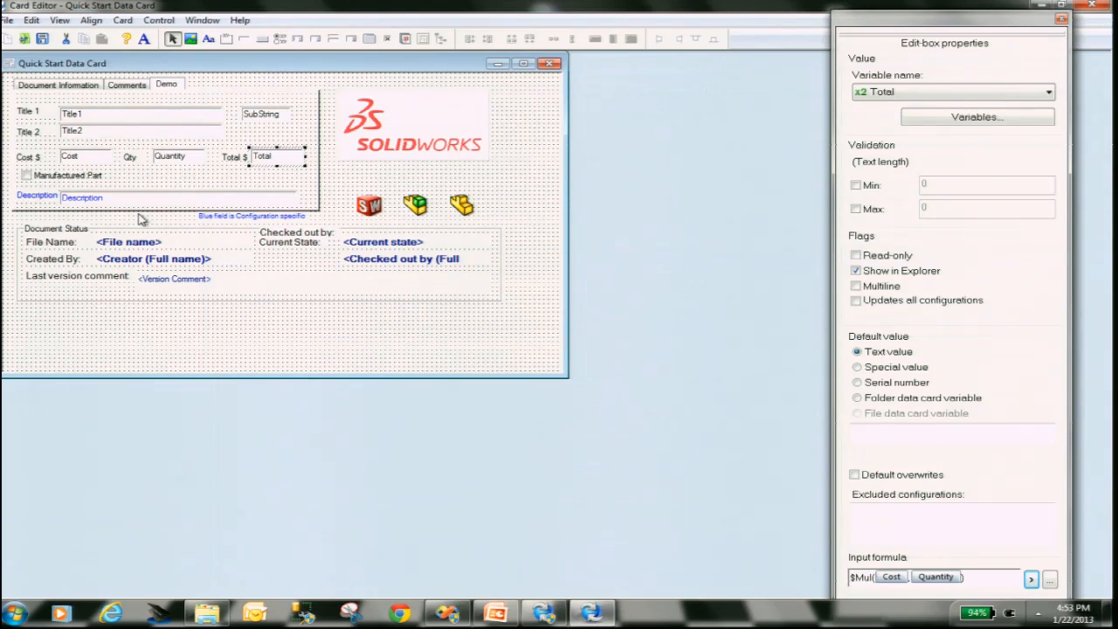
{"action": "left_click", "coordinate": [54, 177]}
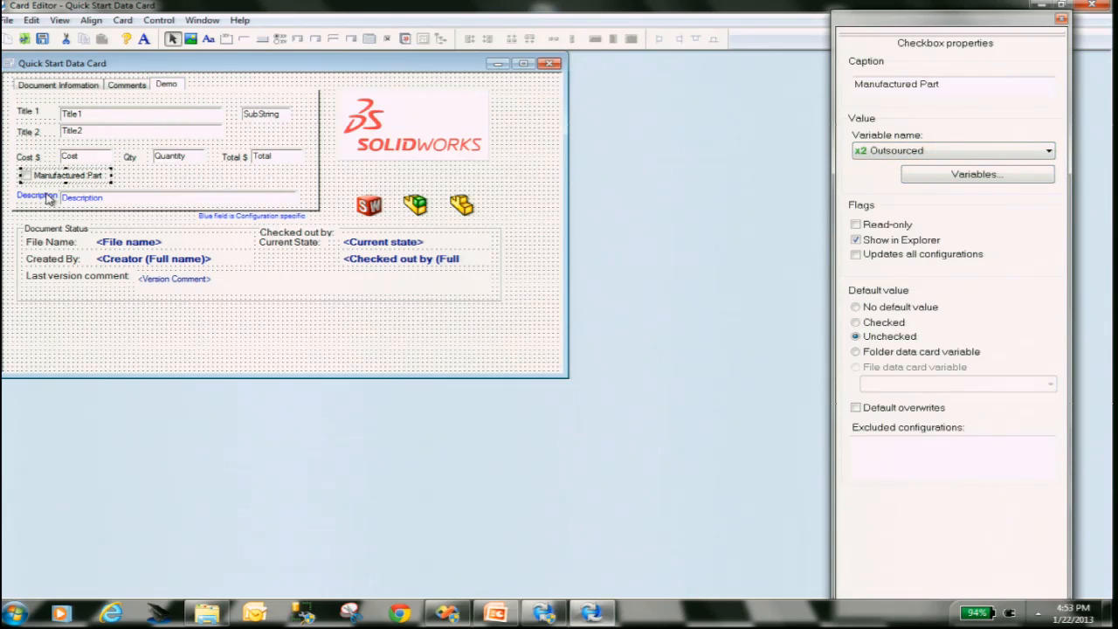
{"action": "left_click", "coordinate": [31, 158]}
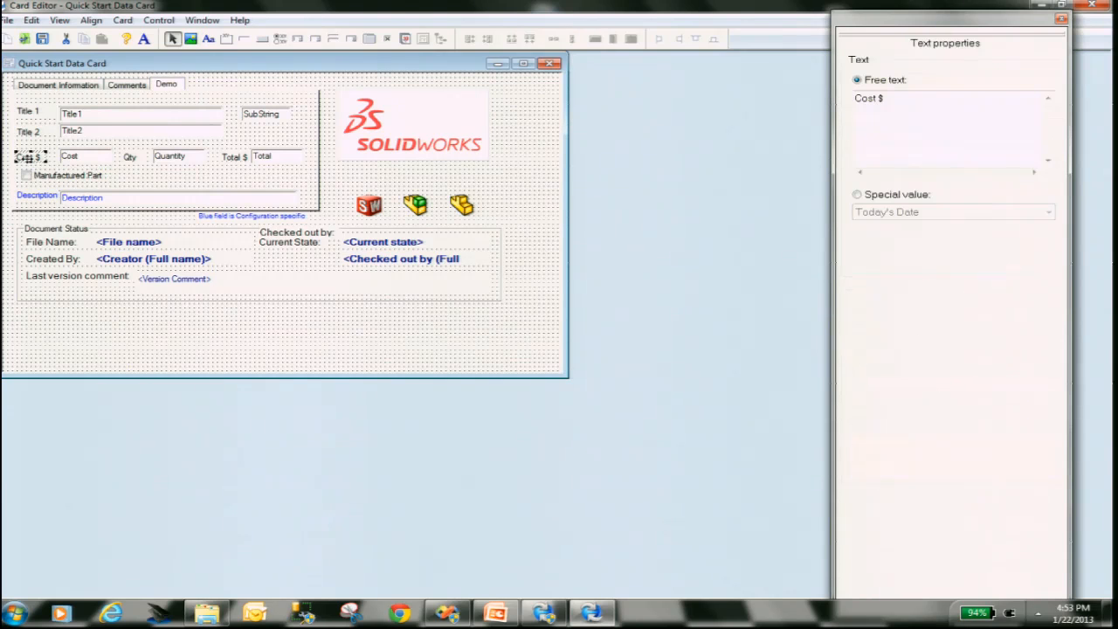
{"action": "left_click", "coordinate": [82, 158]}
{"action": "left_click", "coordinate": [236, 158]}
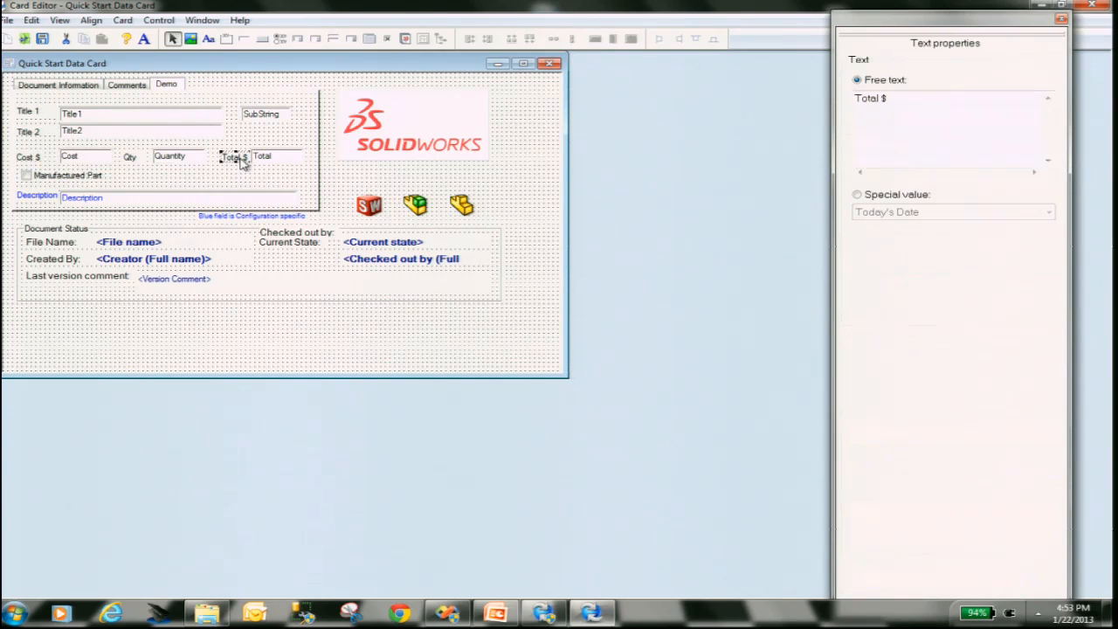
Step: Review the Total field's control logic, including the action types available for its Hide rule, without changing anything
{"action": "left_click", "coordinate": [267, 158]}
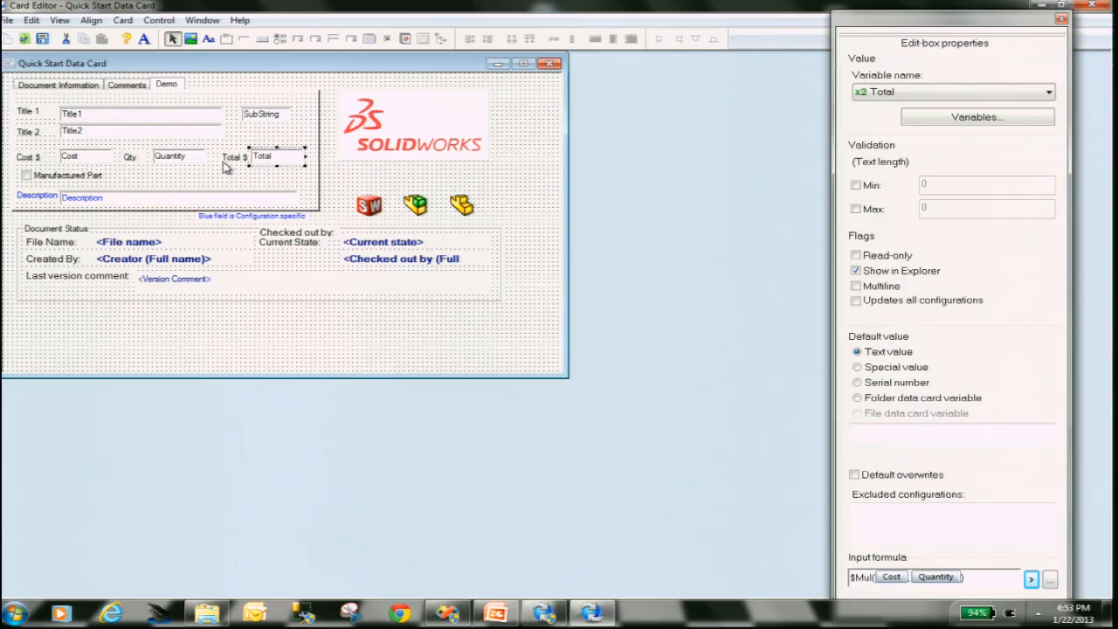
{"action": "left_click", "coordinate": [158, 20]}
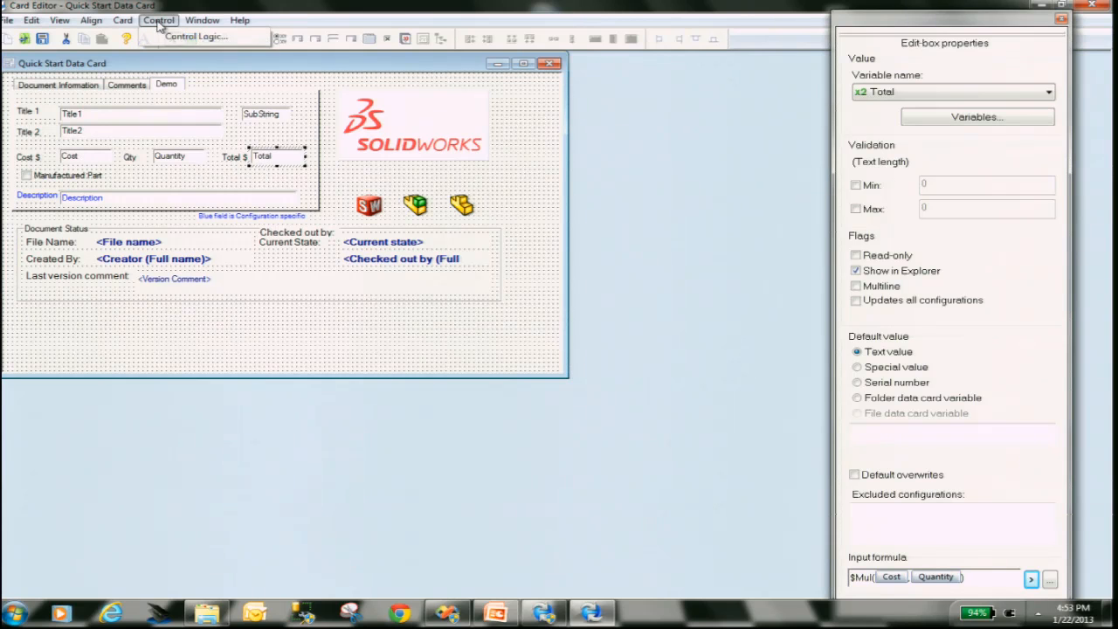
{"action": "left_click", "coordinate": [175, 37]}
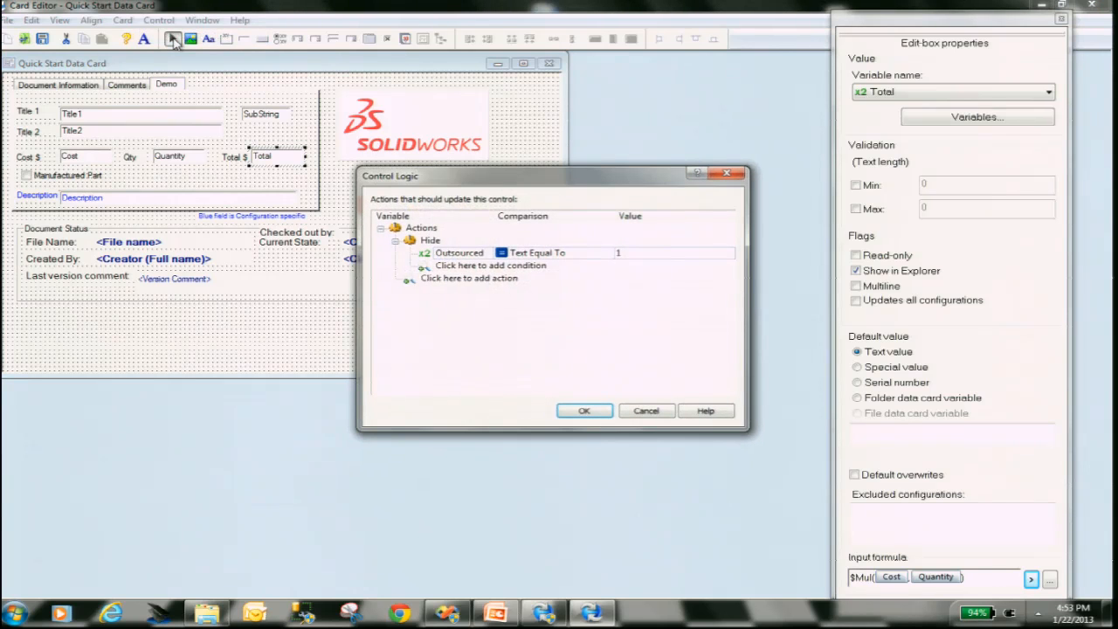
{"action": "left_click", "coordinate": [430, 241]}
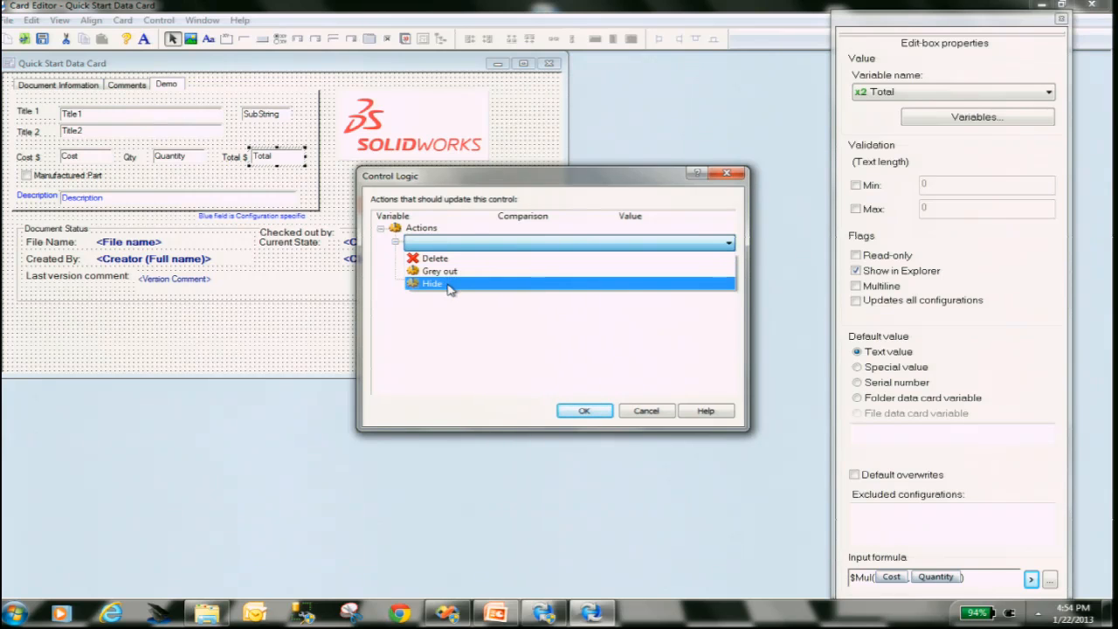
{"action": "left_click", "coordinate": [461, 330]}
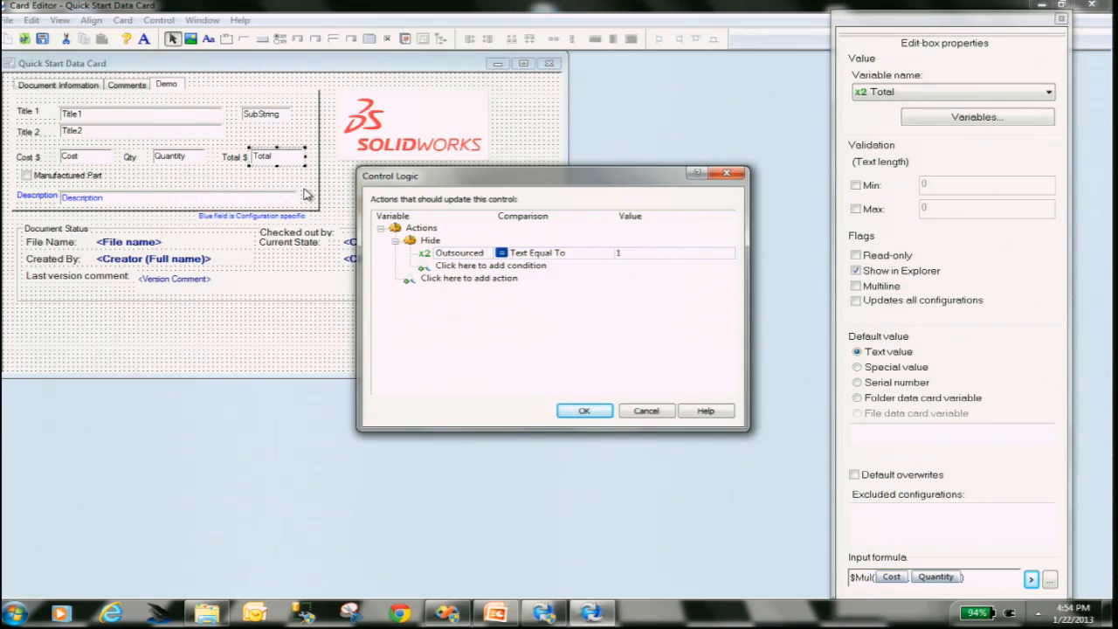
{"action": "left_click", "coordinate": [647, 413]}
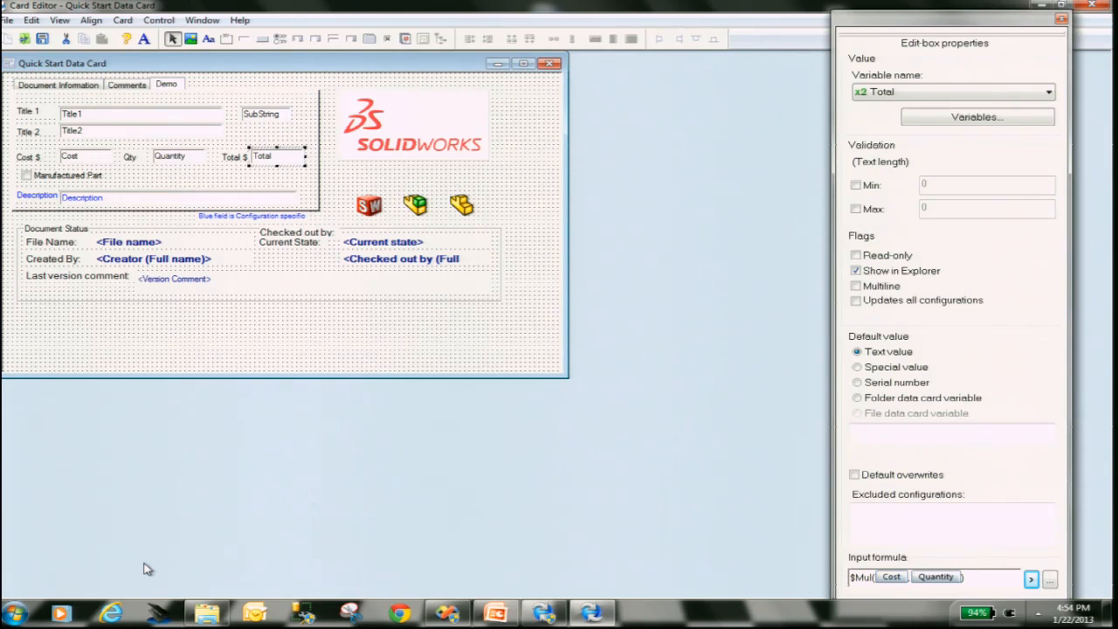
Step: Switch to Windows Explorer, discard the unsaved data card changes of SW-201799.SLDPRT and undo its check-out
{"action": "left_click", "coordinate": [216, 614]}
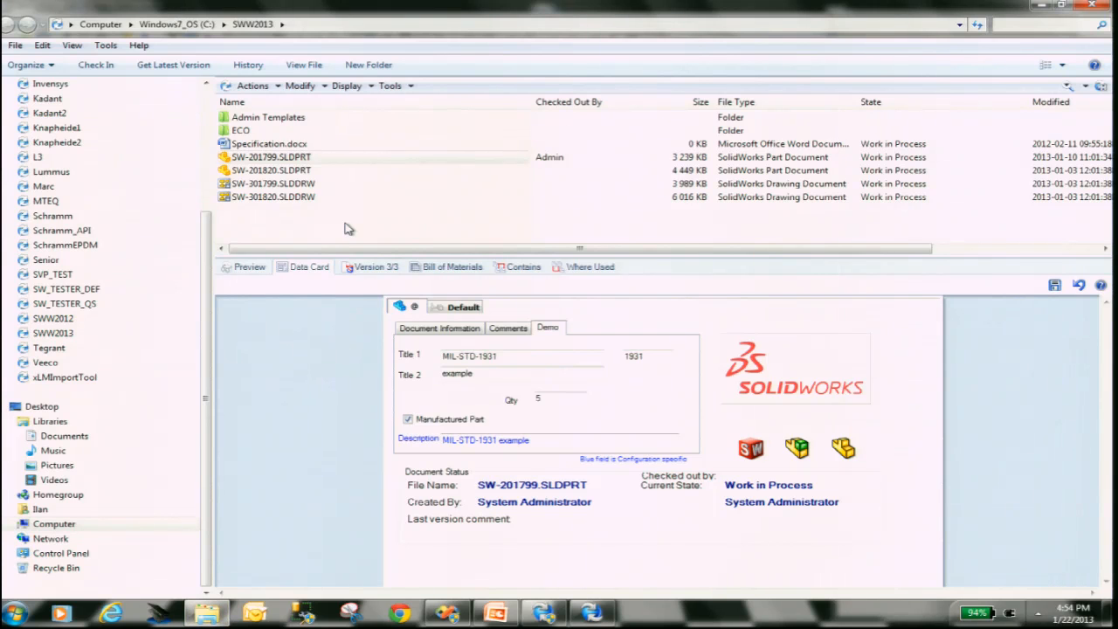
{"action": "left_click", "coordinate": [291, 171]}
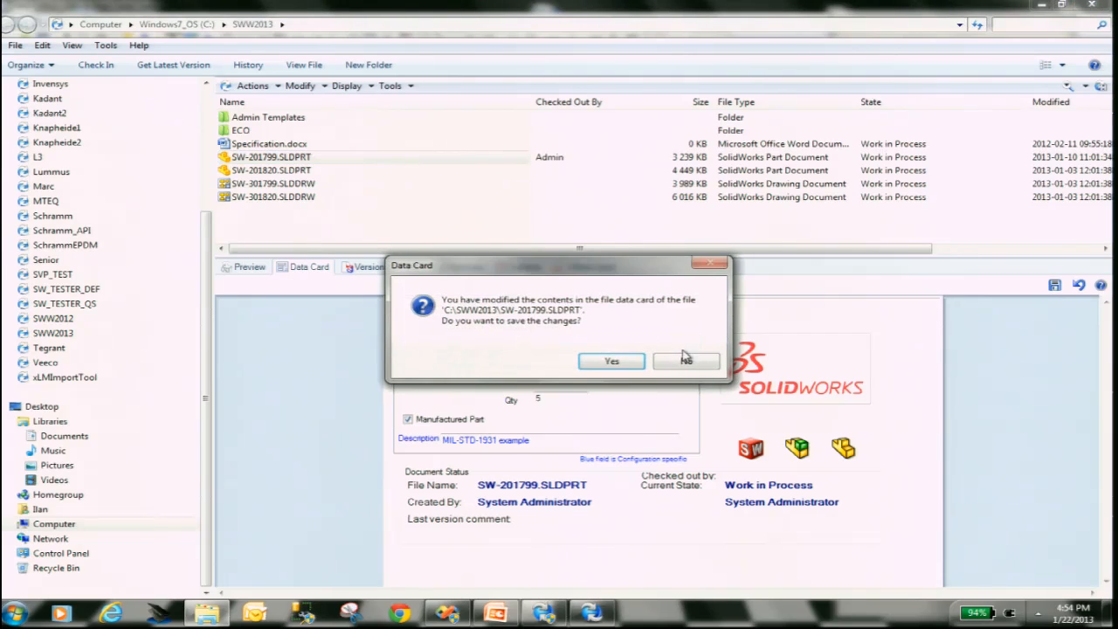
{"action": "left_click", "coordinate": [682, 365]}
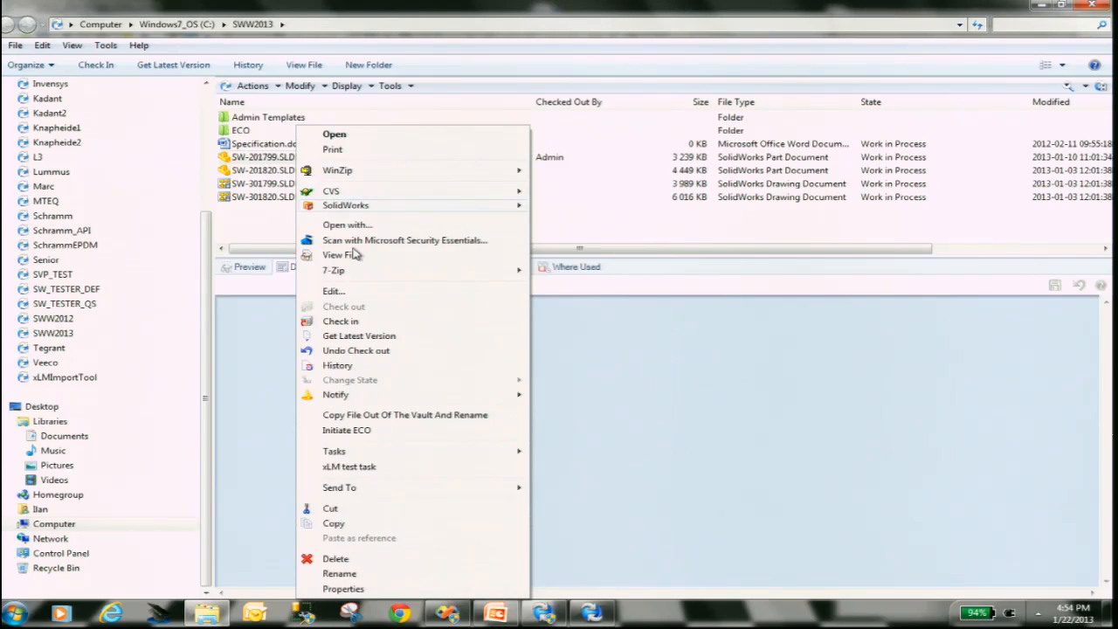
{"action": "left_click", "coordinate": [385, 351]}
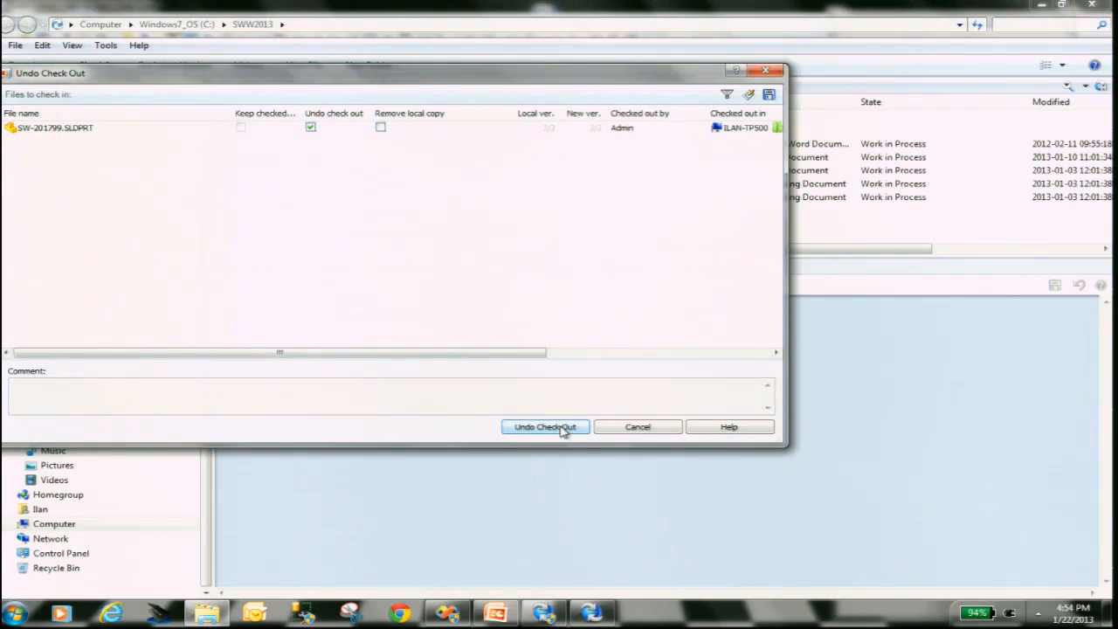
{"action": "left_click", "coordinate": [545, 427]}
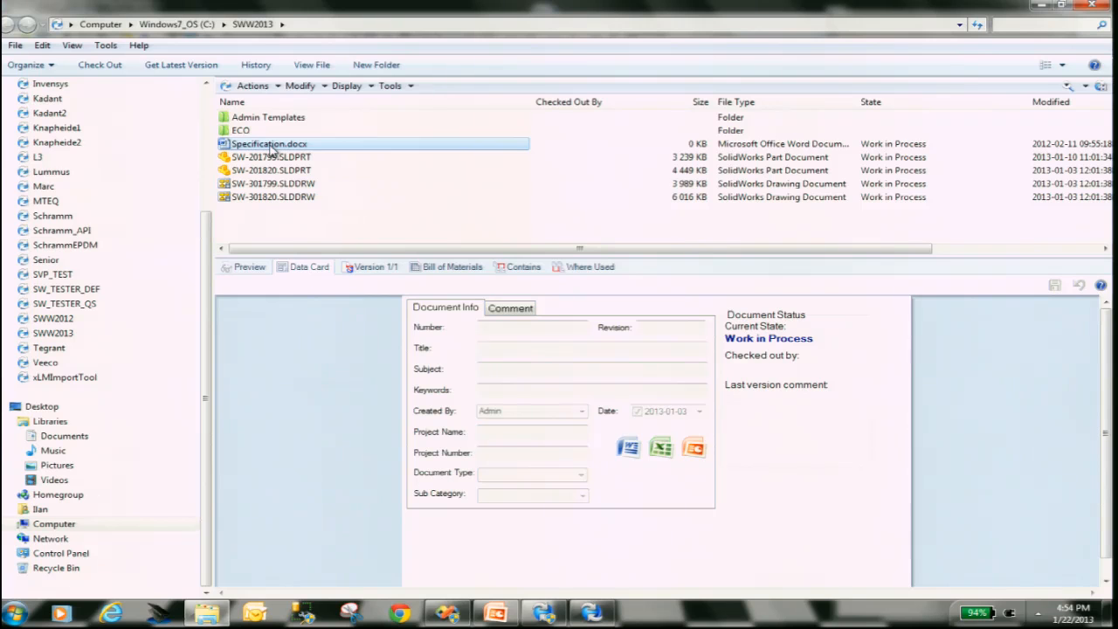
Step: Check out Specification.docx from the SWW2013 vault folder
{"action": "right_click", "coordinate": [271, 150]}
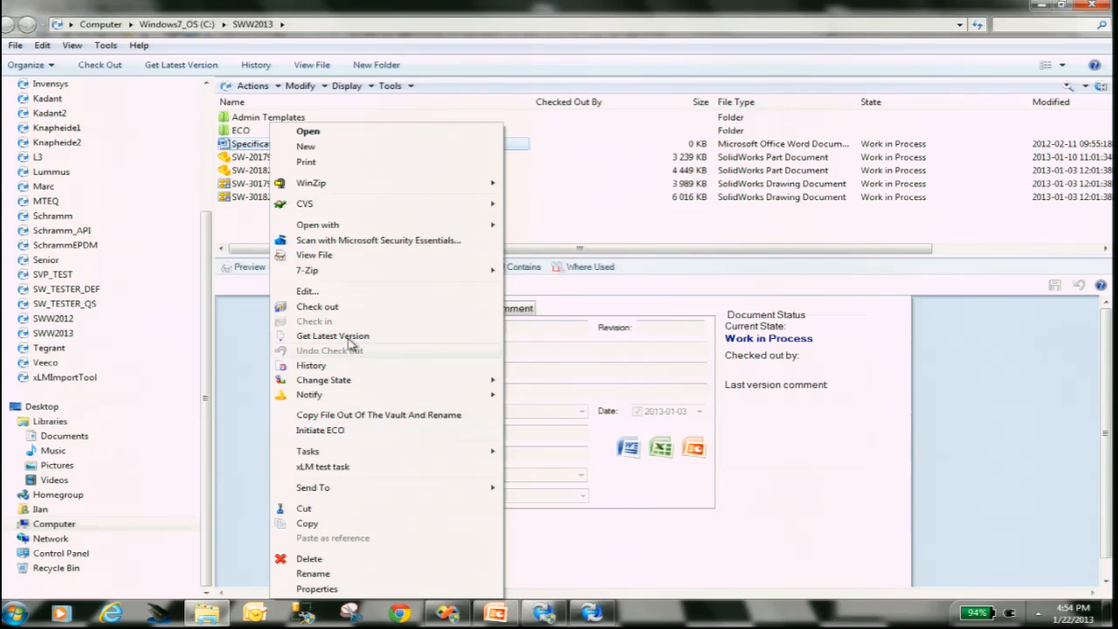
{"action": "mouse_move", "coordinate": [380, 454]}
{"action": "left_click", "coordinate": [341, 312]}
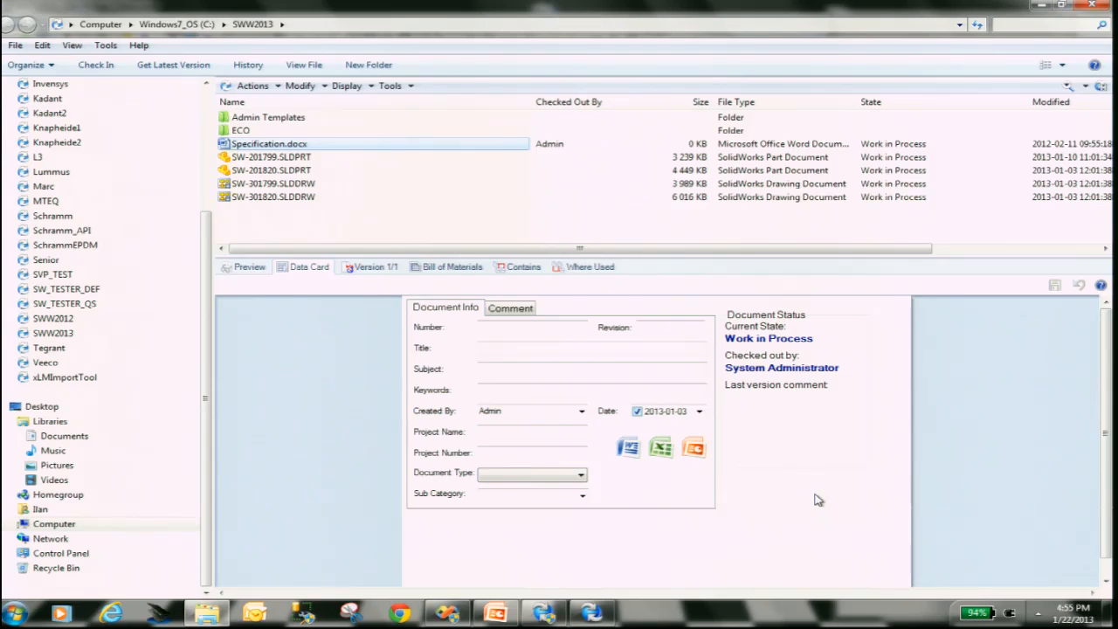
Step: Set the document type on the Specification.docx data card to Software, and change it to Procedure
{"action": "left_click", "coordinate": [581, 476]}
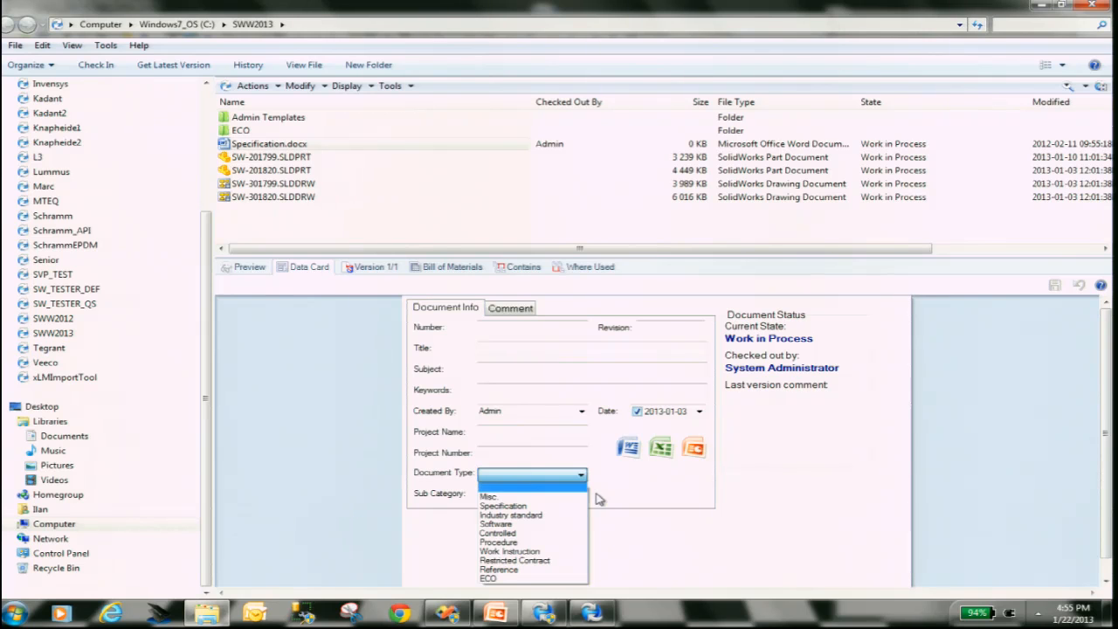
{"action": "left_click", "coordinate": [527, 524]}
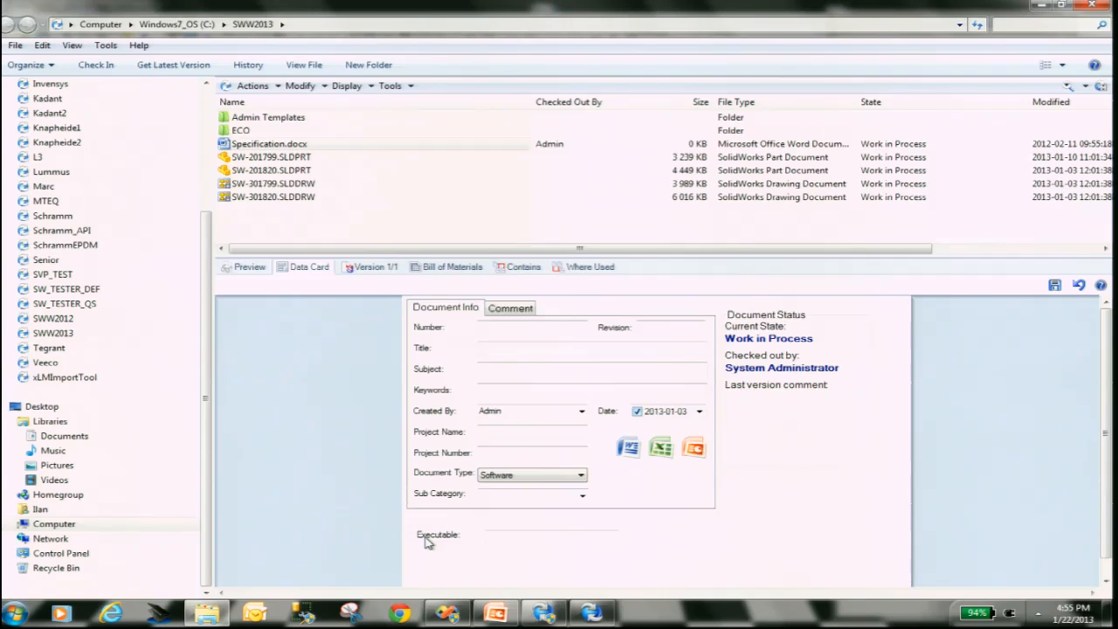
{"action": "left_click", "coordinate": [581, 476]}
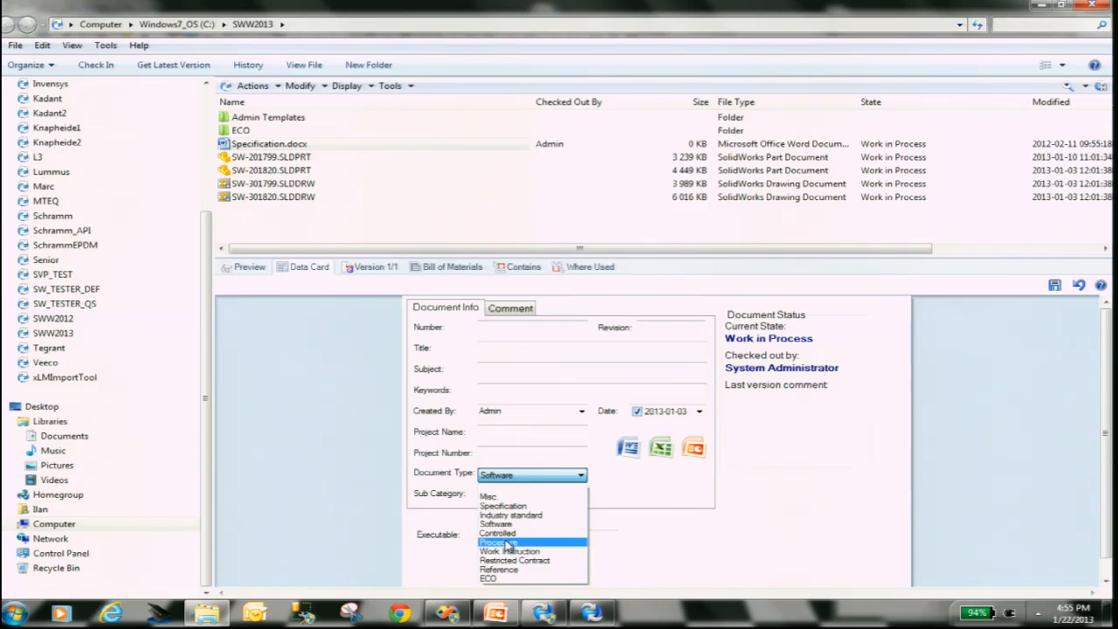
{"action": "left_click", "coordinate": [509, 542]}
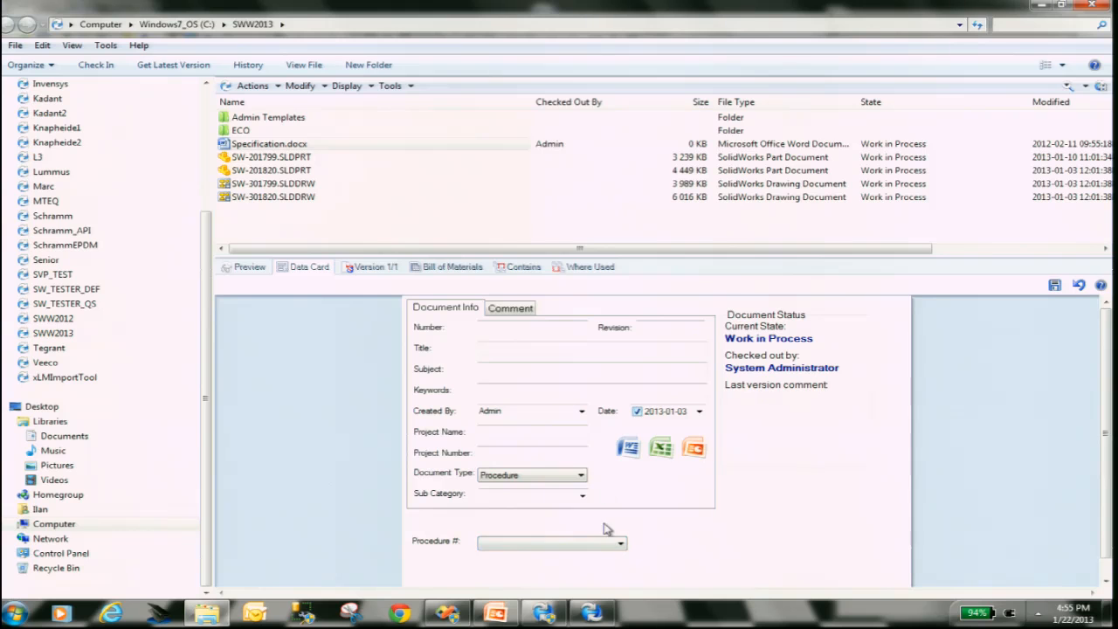
Step: View the available Procedure # choices on the Specification.docx data card without picking one
{"action": "left_click", "coordinate": [621, 545]}
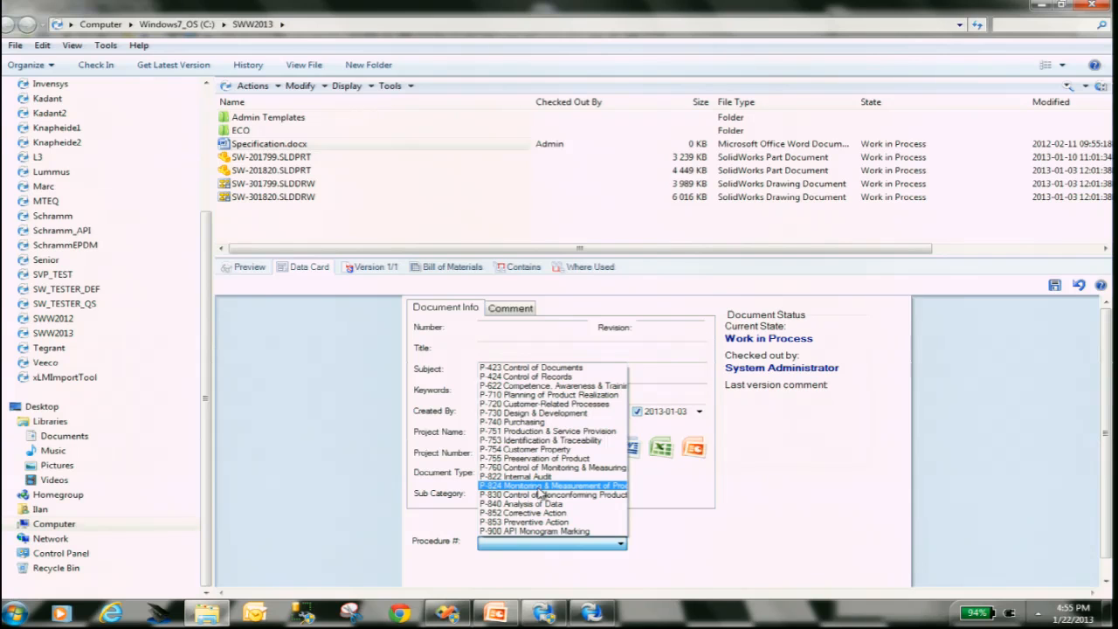
{"action": "left_click", "coordinate": [833, 482]}
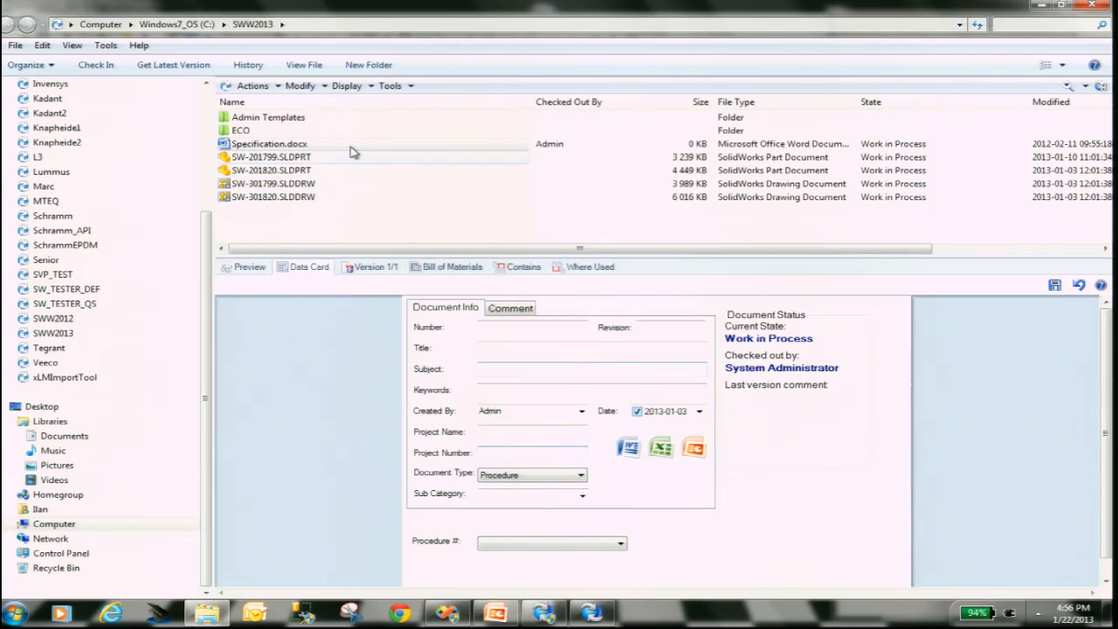
{"action": "left_click", "coordinate": [307, 147]}
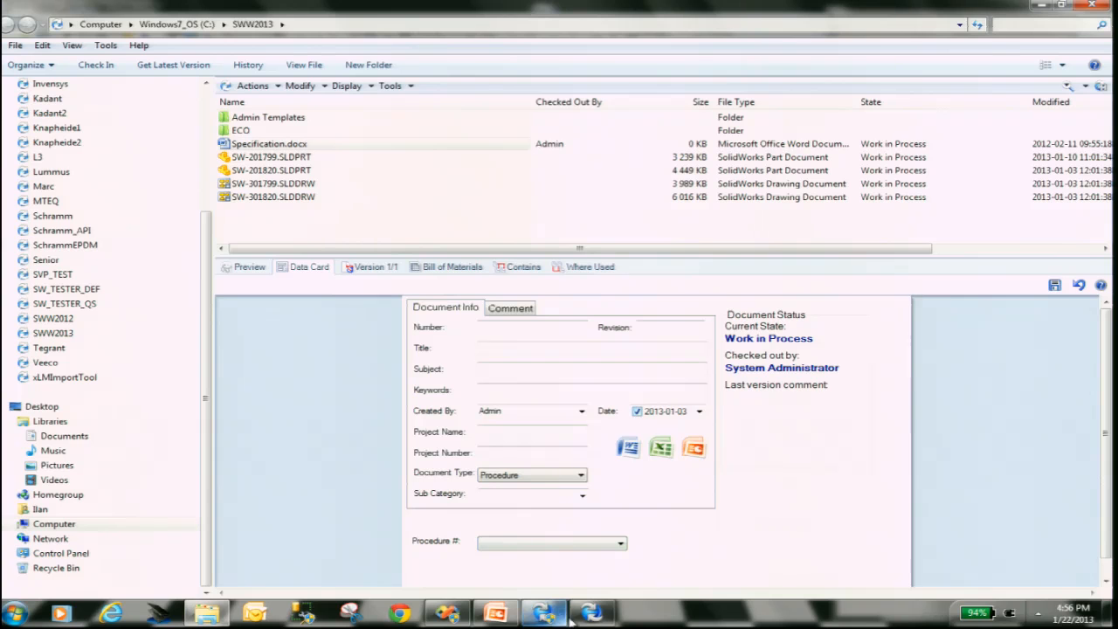
Step: Switch to the Administration tool, open the SWW2013 Office Card for editing in the Card Editor, and close the Quick Start Data Card
{"action": "mouse_move", "coordinate": [592, 617]}
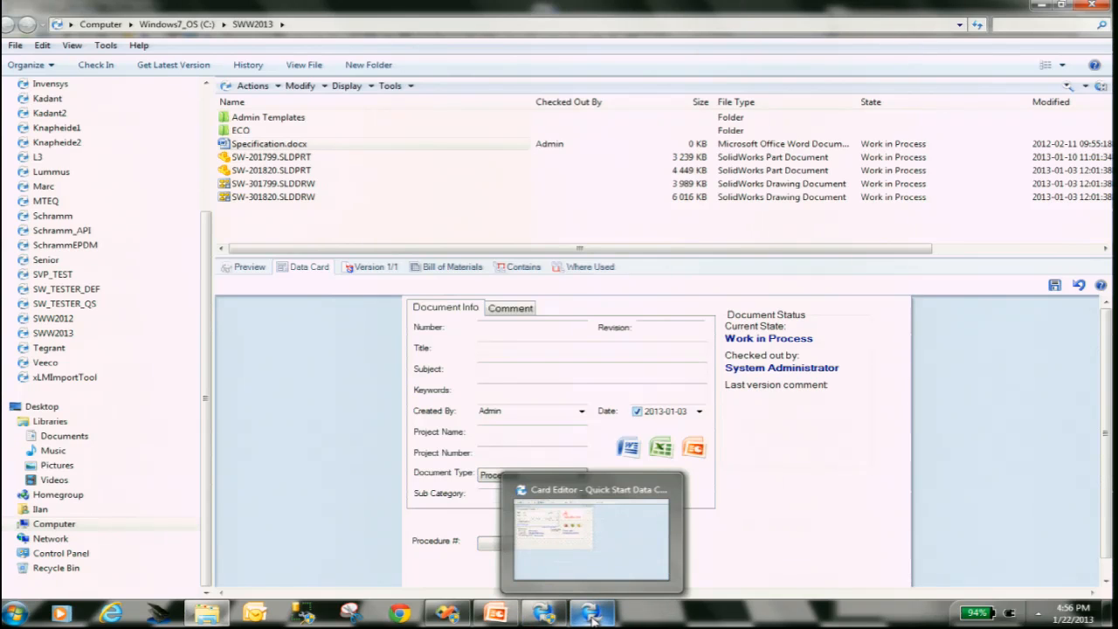
{"action": "left_click", "coordinate": [544, 615]}
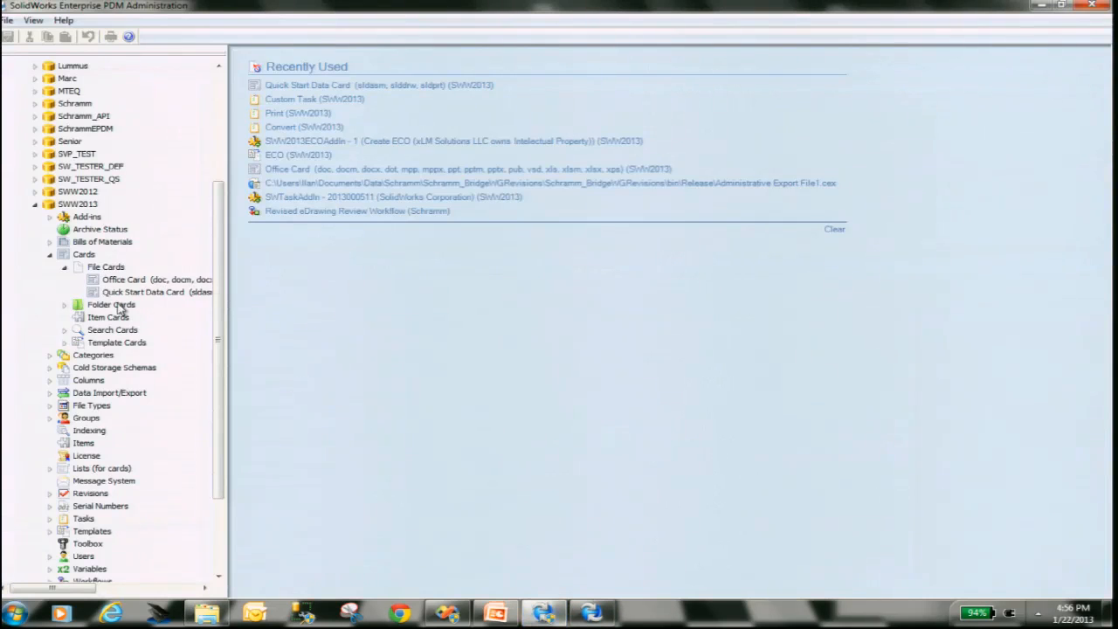
{"action": "double_click", "coordinate": [123, 279]}
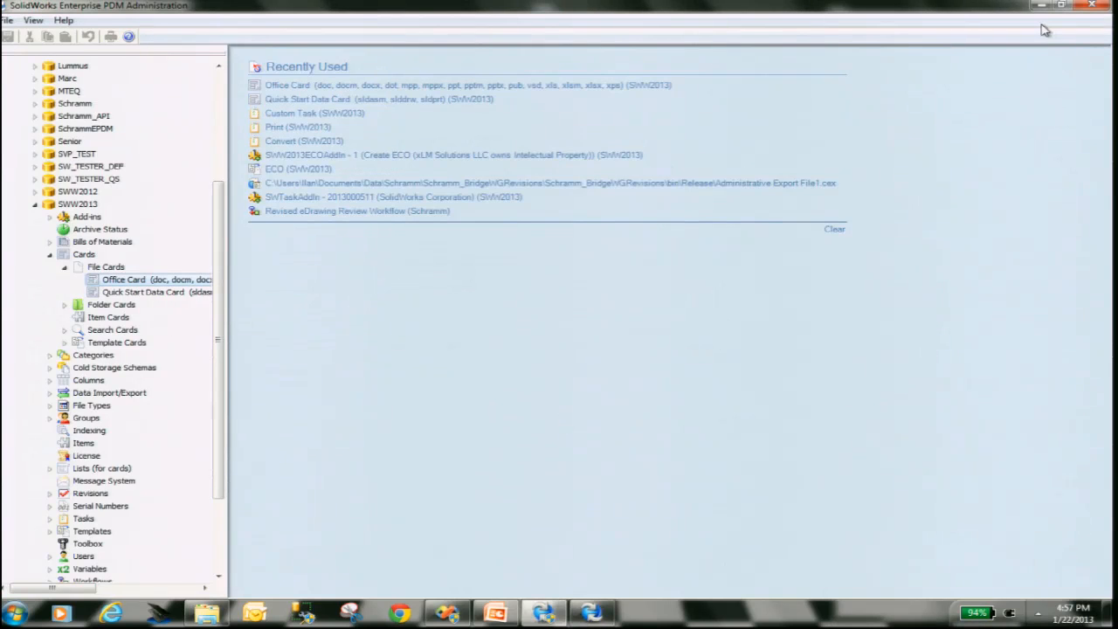
{"action": "left_click", "coordinate": [592, 614]}
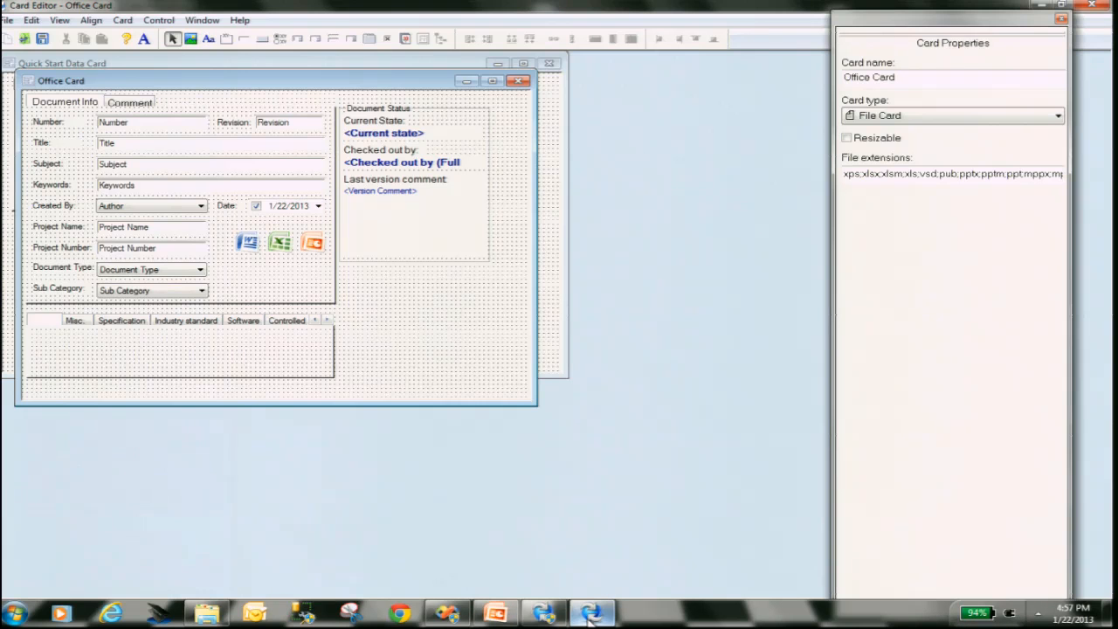
{"action": "left_click", "coordinate": [557, 66]}
{"action": "left_click", "coordinate": [617, 337]}
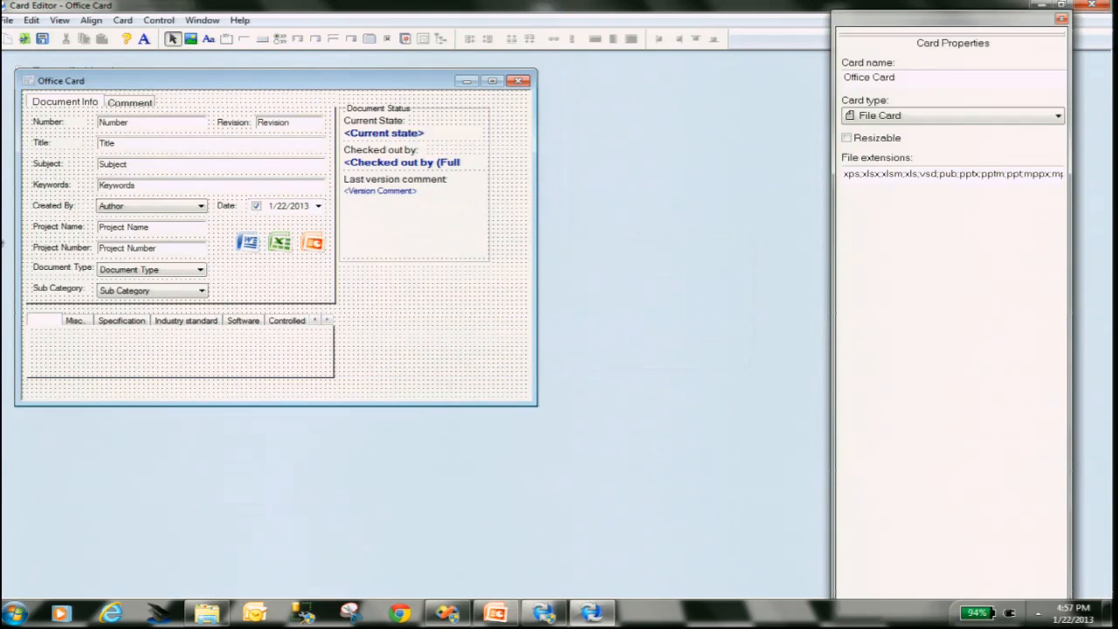
Step: Examine the item list of the Document Type droplist and the tab names and controlling variable of the lower tab control
{"action": "left_click", "coordinate": [172, 274]}
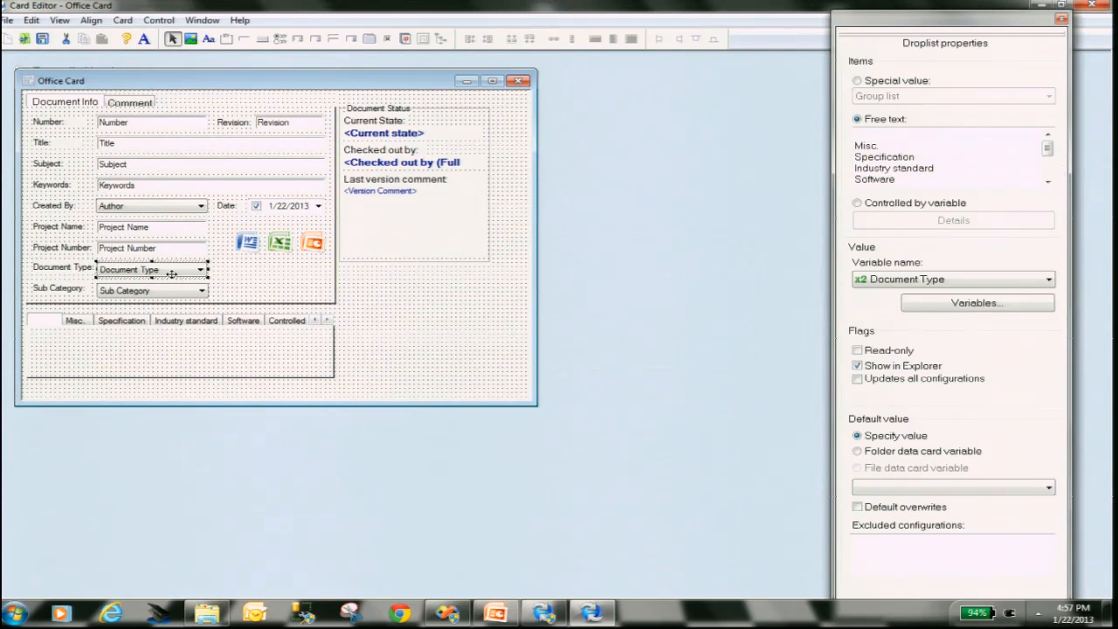
{"action": "left_click", "coordinate": [156, 355]}
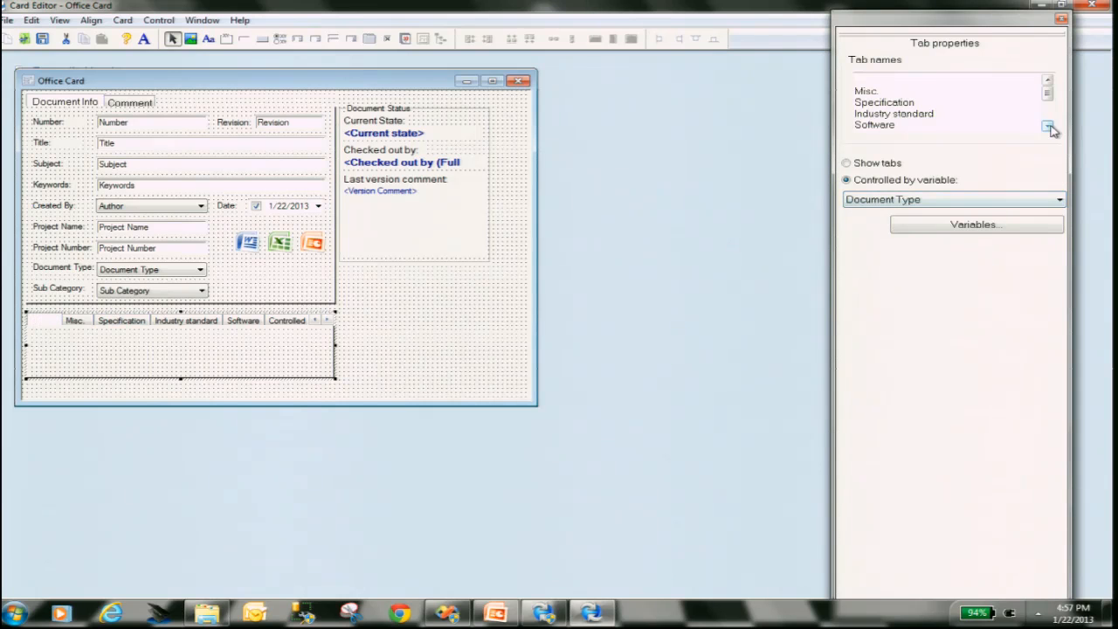
{"action": "mouse_move", "coordinate": [1048, 95]}
{"action": "left_mouse_down"}
{"action": "mouse_move", "coordinate": [1053, 132]}
{"action": "mouse_move", "coordinate": [1048, 91]}
{"action": "left_mouse_up"}
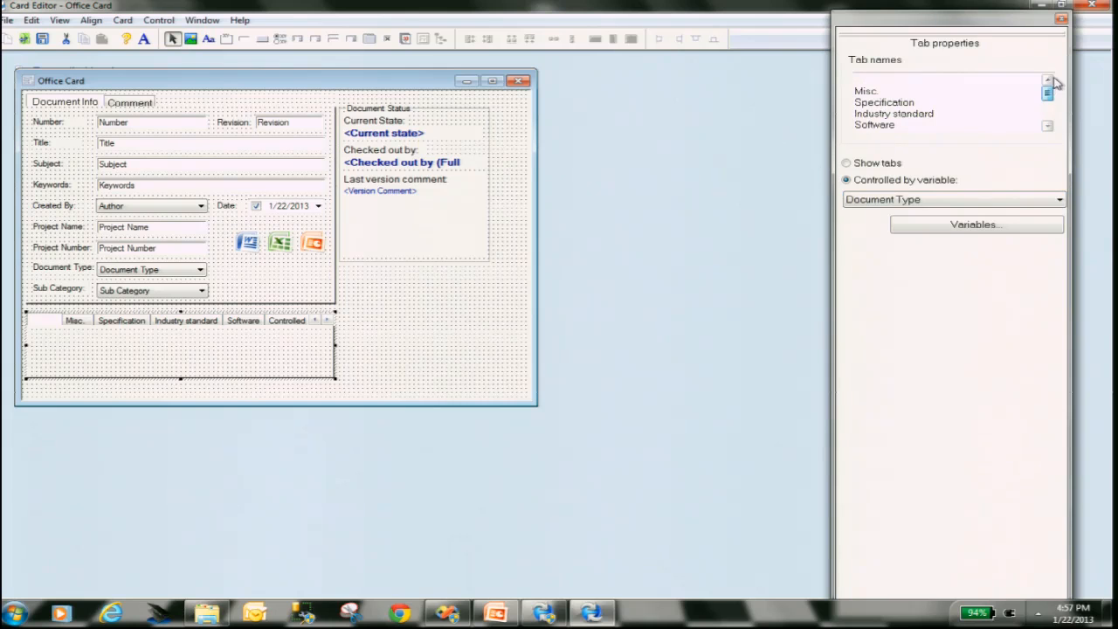
{"action": "left_click", "coordinate": [149, 271]}
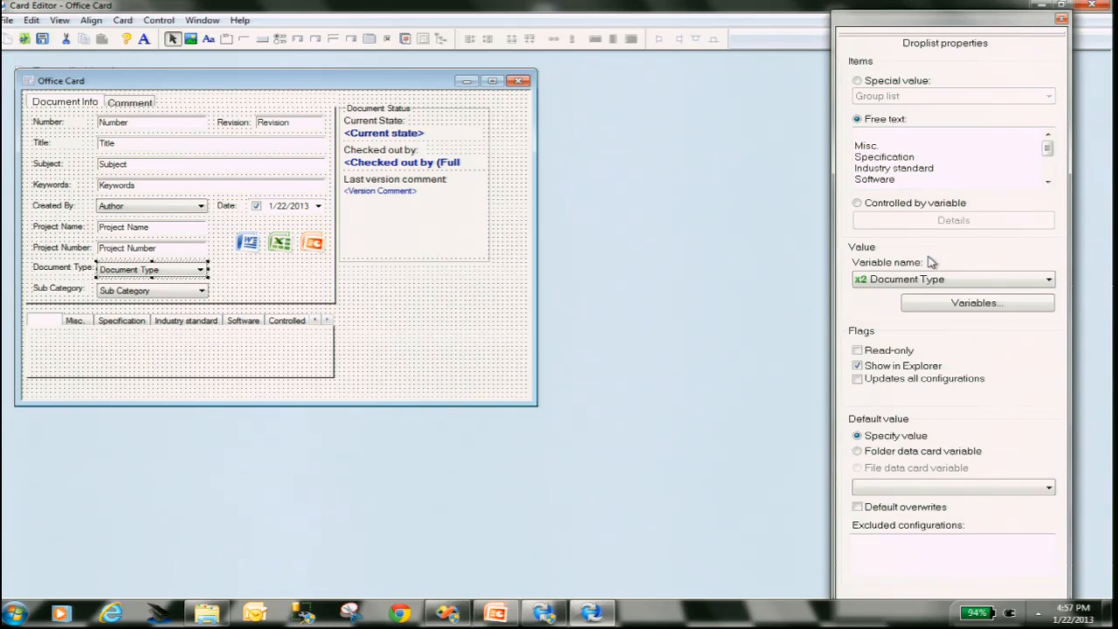
{"action": "left_click", "coordinate": [1048, 187]}
{"action": "left_click", "coordinate": [1047, 186]}
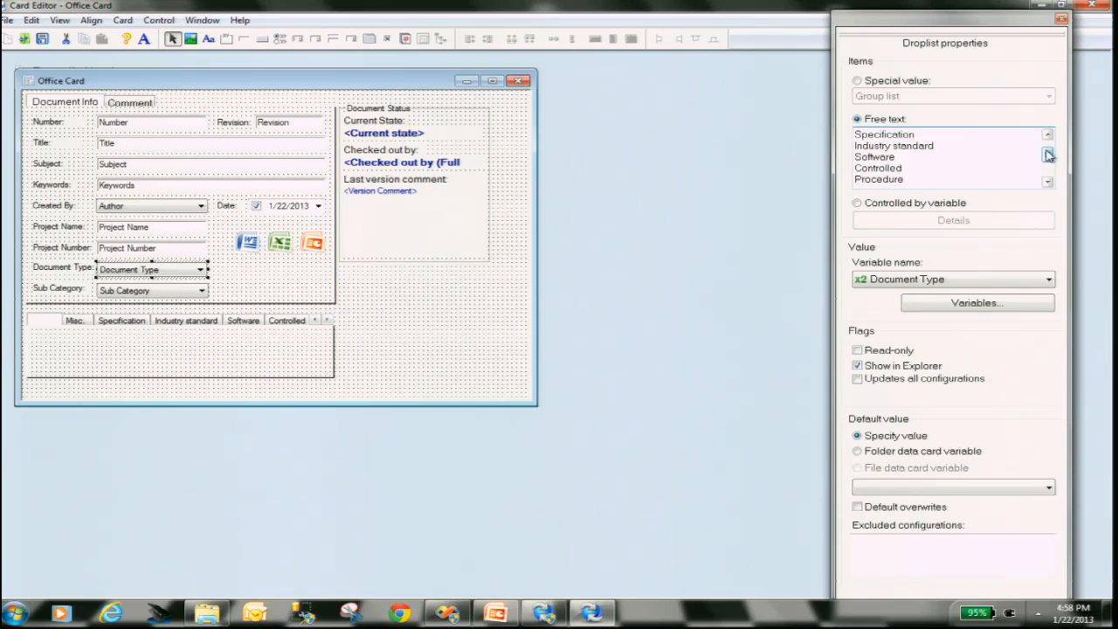
{"action": "left_click_drag", "start_coordinate": [1046, 153], "coordinate": [1051, 129]}
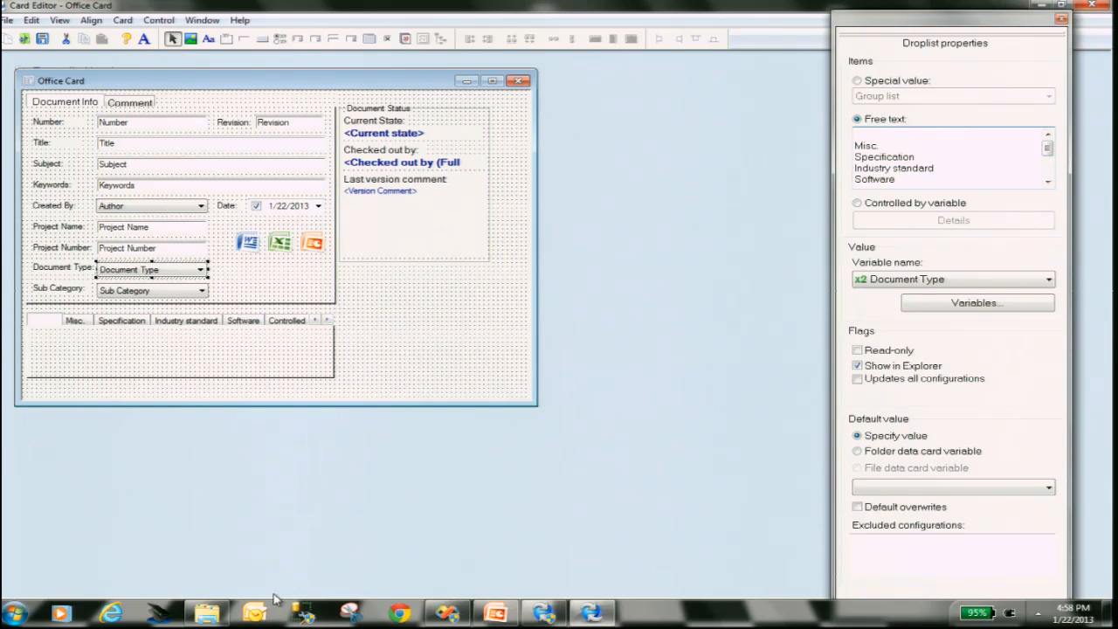
Step: Switch to Windows Explorer and set the document type on the Specification.docx data card to Software
{"action": "left_click", "coordinate": [214, 614]}
{"action": "left_click", "coordinate": [580, 474]}
{"action": "left_click", "coordinate": [521, 556]}
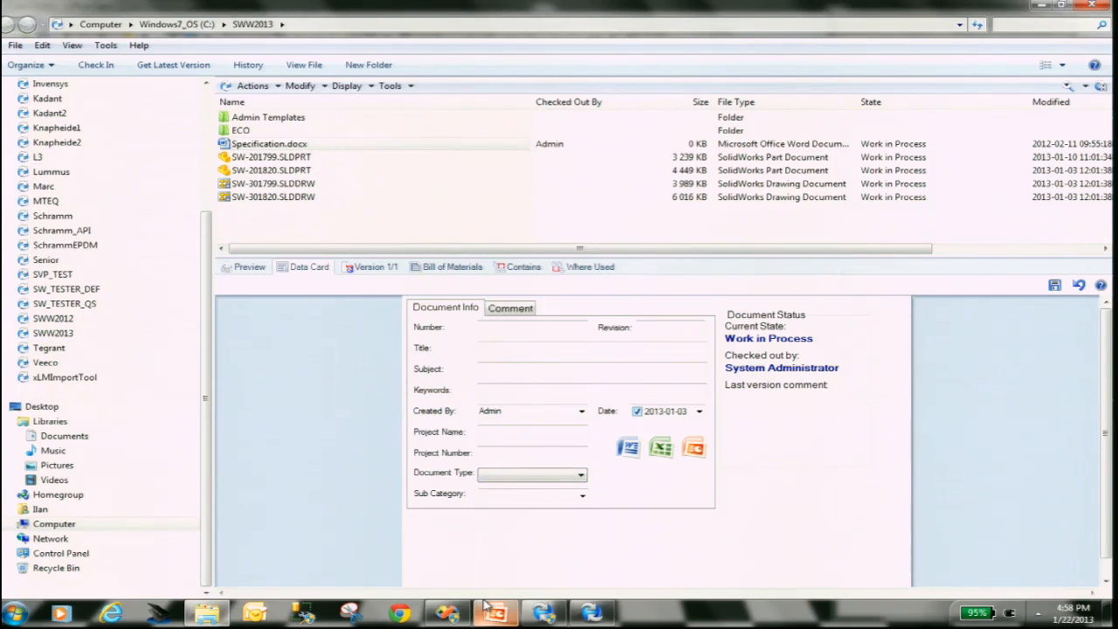
{"action": "left_click", "coordinate": [580, 474]}
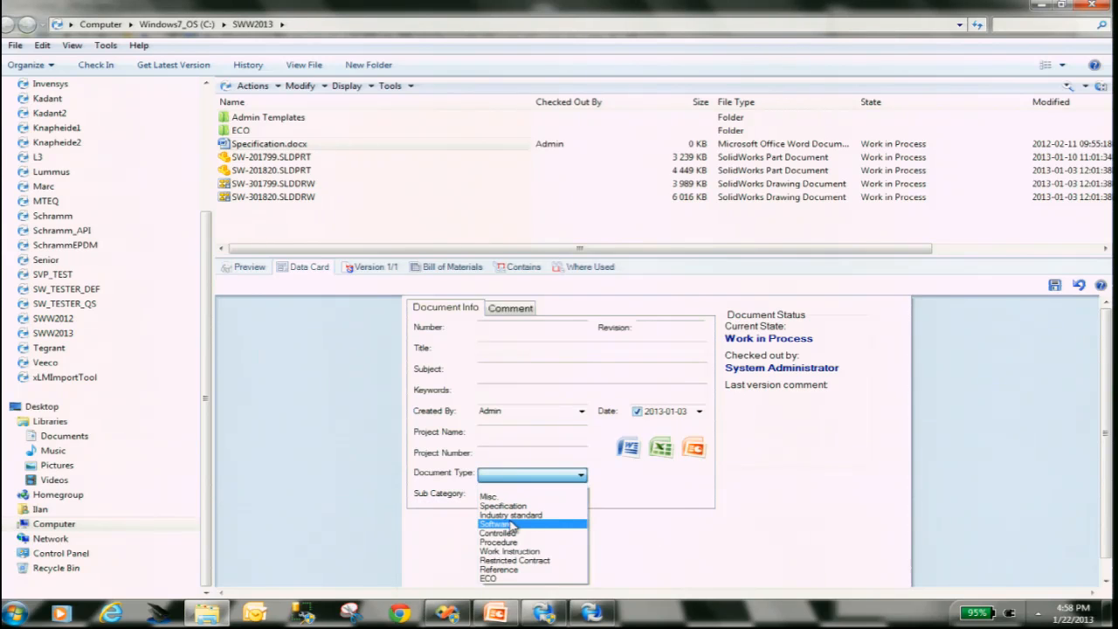
{"action": "left_click", "coordinate": [512, 524]}
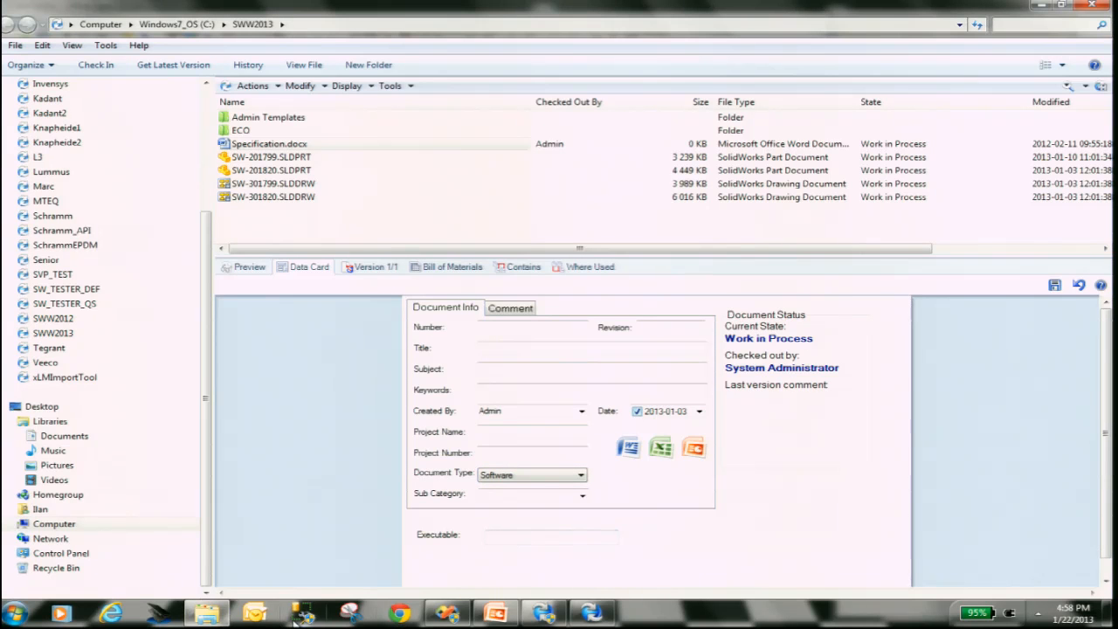
Step: Switch to the Card Editor and examine the fields on the Software and Procedure pages of the Office Card's tab control
{"action": "left_click", "coordinate": [592, 613]}
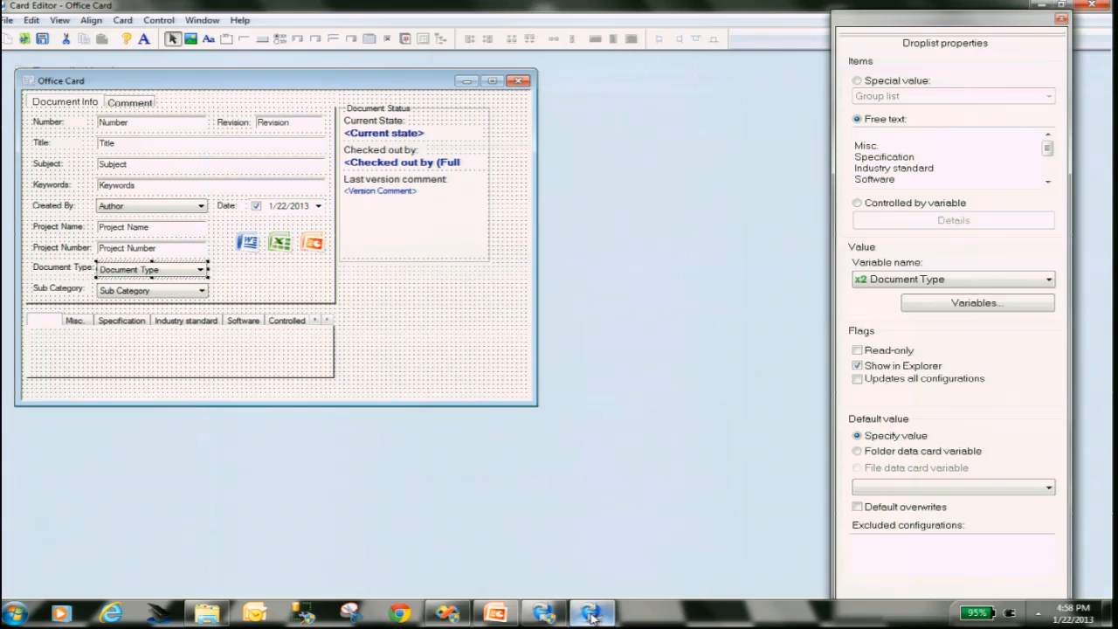
{"action": "left_click", "coordinate": [243, 323]}
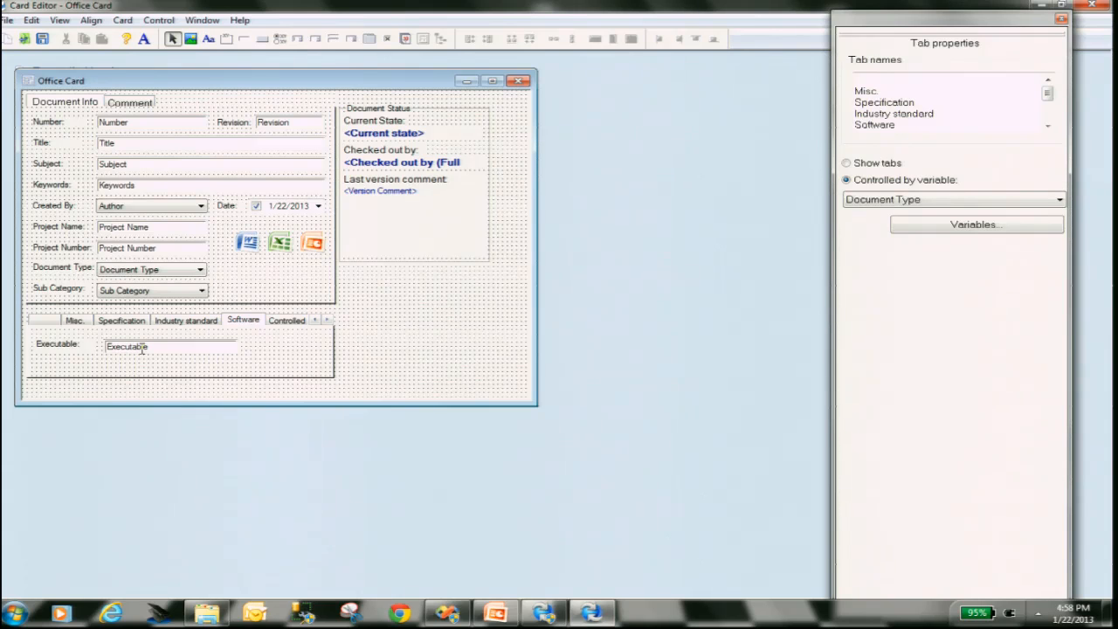
{"action": "left_click", "coordinate": [327, 320]}
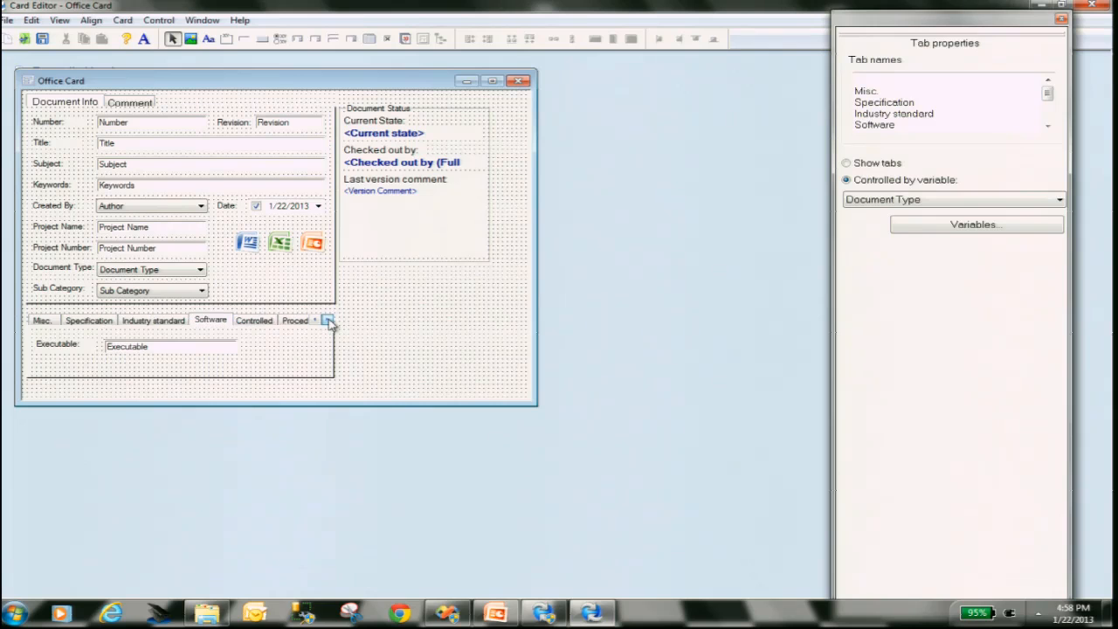
{"action": "left_click", "coordinate": [329, 322]}
{"action": "left_click", "coordinate": [261, 321]}
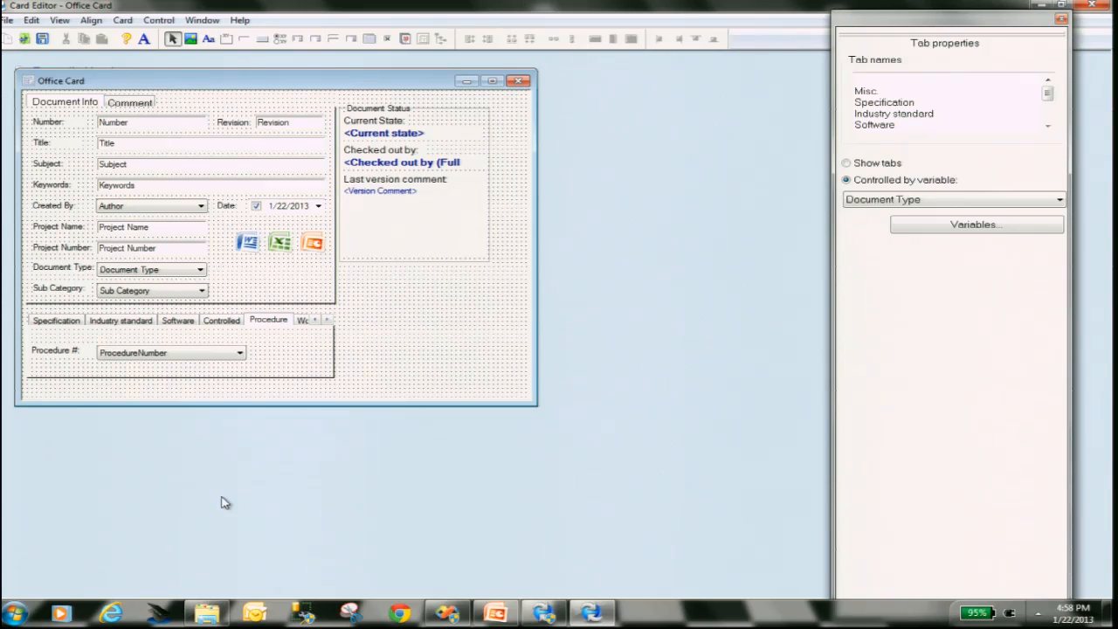
Step: In Windows Explorer, view Specification.docx's Sub Category choices for Software, then set the document type to Procedure and view its Sub Category choices
{"action": "left_click", "coordinate": [206, 616]}
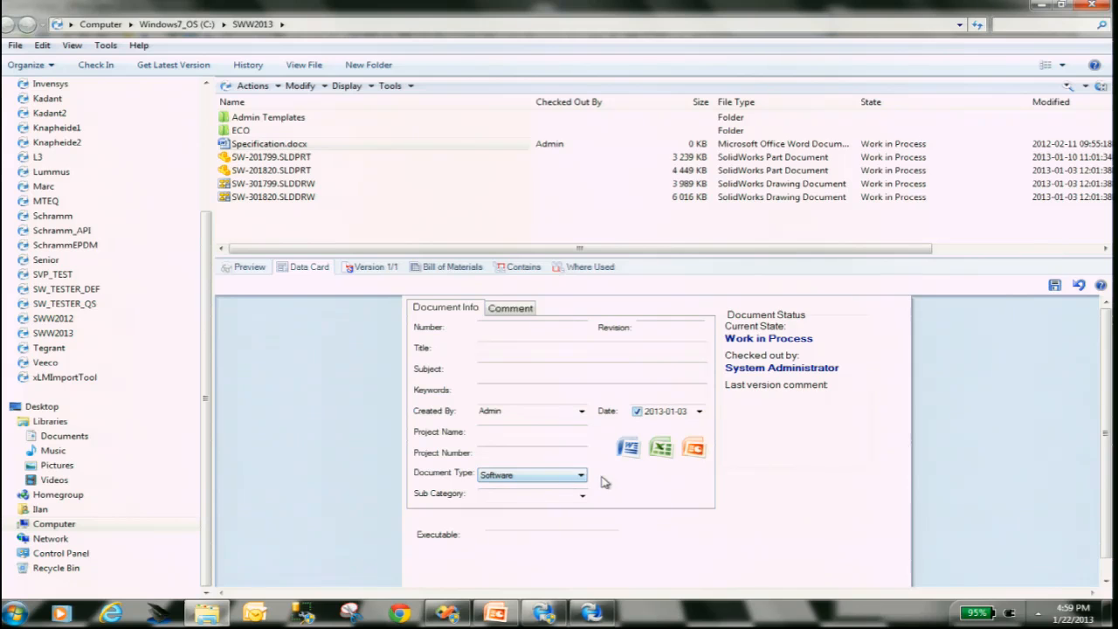
{"action": "left_click", "coordinate": [582, 497]}
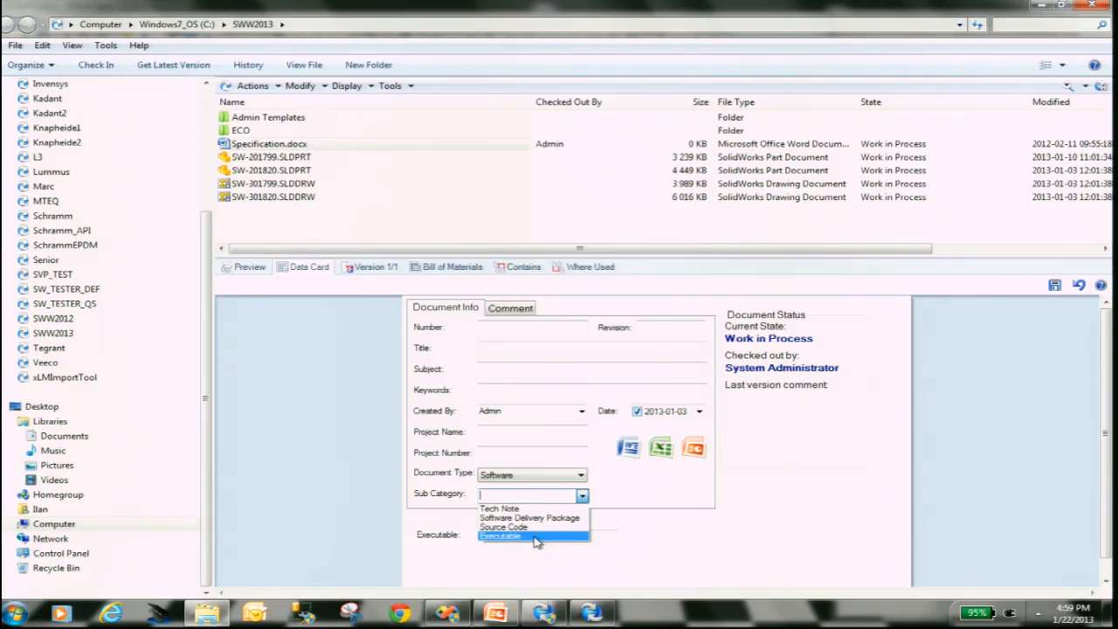
{"action": "left_click", "coordinate": [581, 482]}
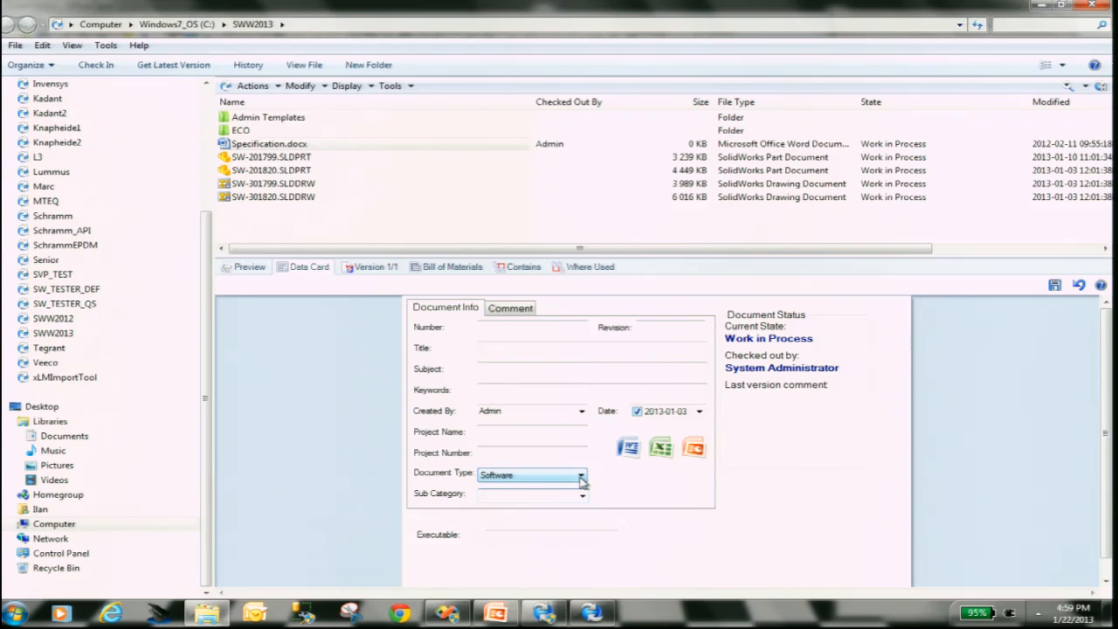
{"action": "left_click", "coordinate": [582, 479]}
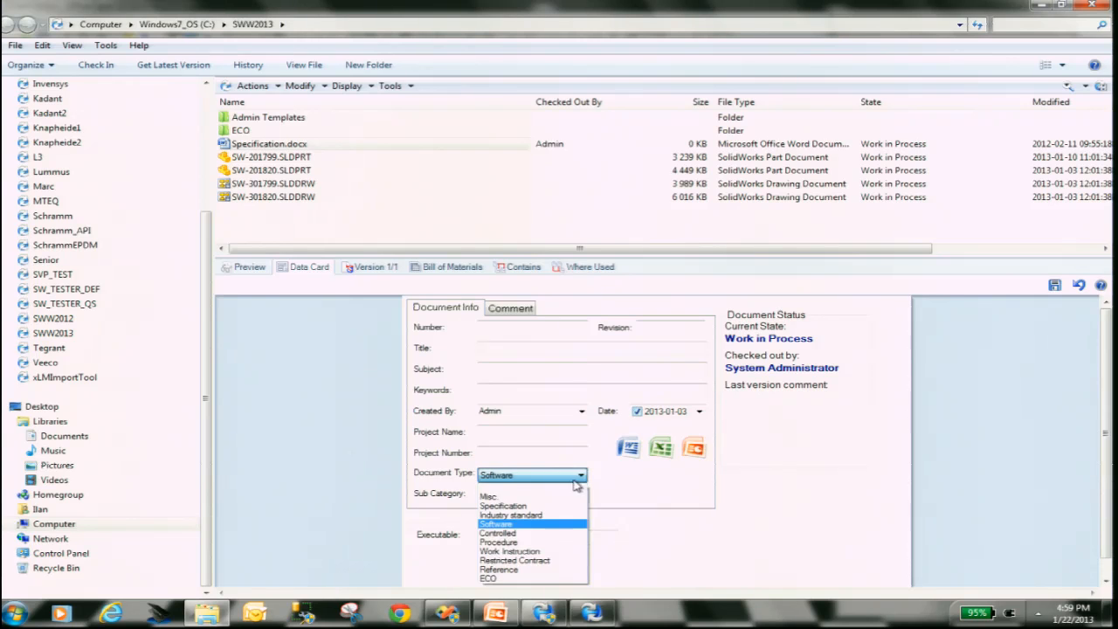
{"action": "left_click", "coordinate": [511, 547]}
{"action": "left_click", "coordinate": [581, 495]}
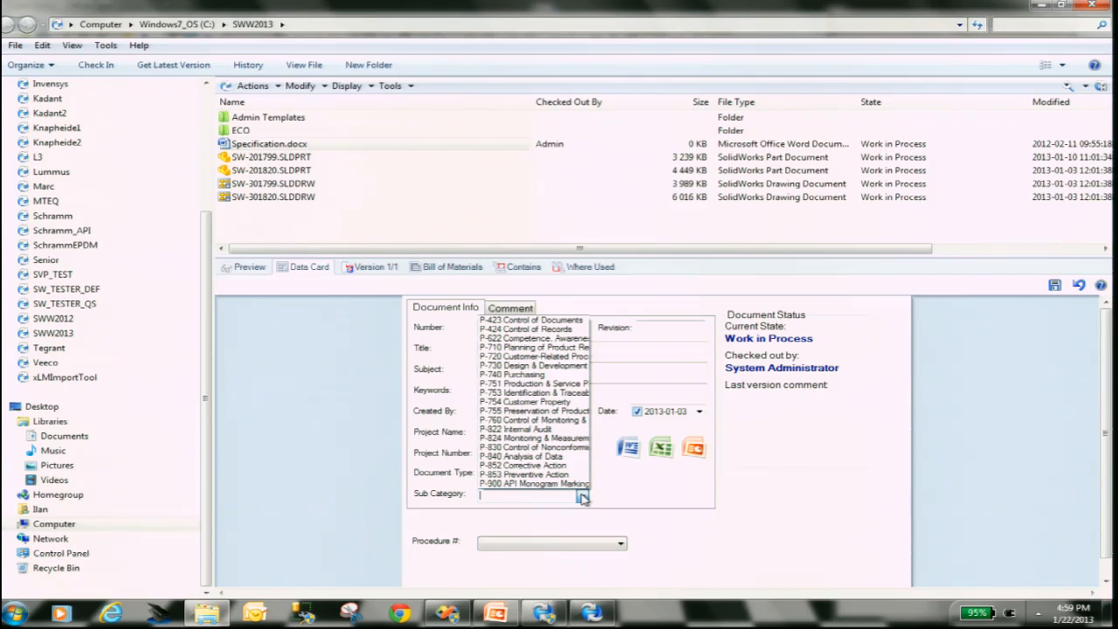
Step: In the Card Editor, examine which card lists the Document Type variable assigns to the Sub Category combobox, without changing them
{"action": "left_click", "coordinate": [592, 614]}
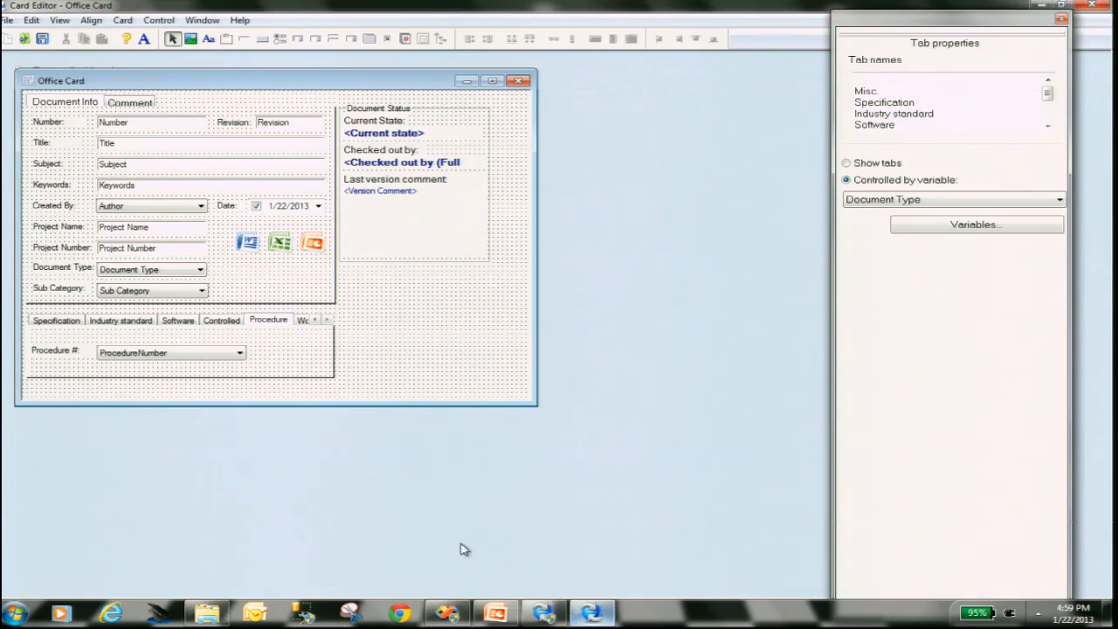
{"action": "left_click", "coordinate": [179, 291]}
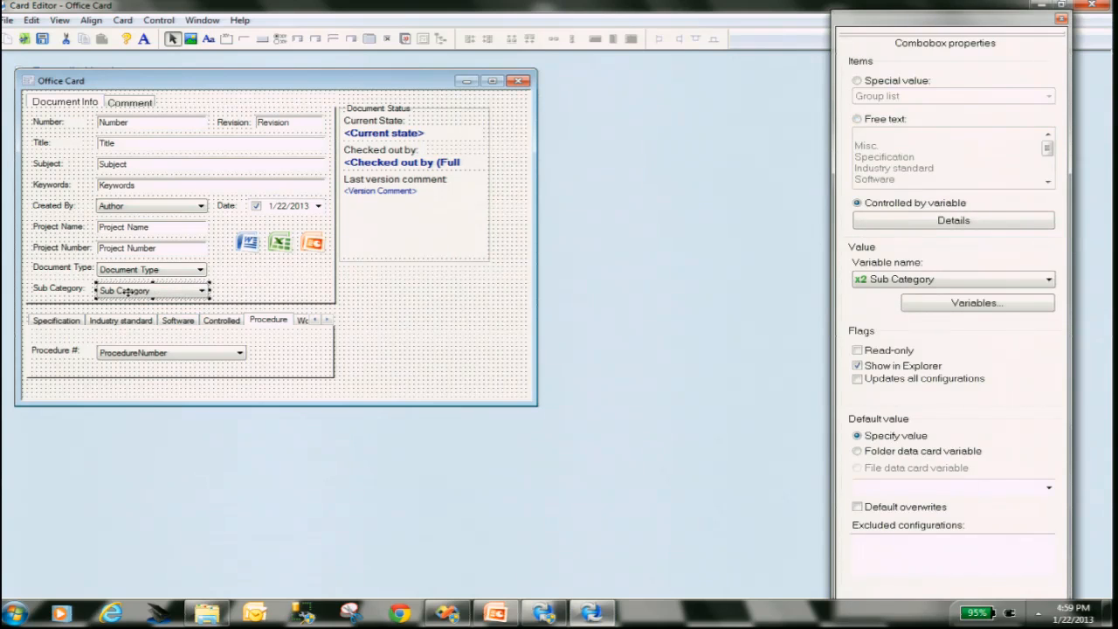
{"action": "left_click", "coordinate": [917, 223]}
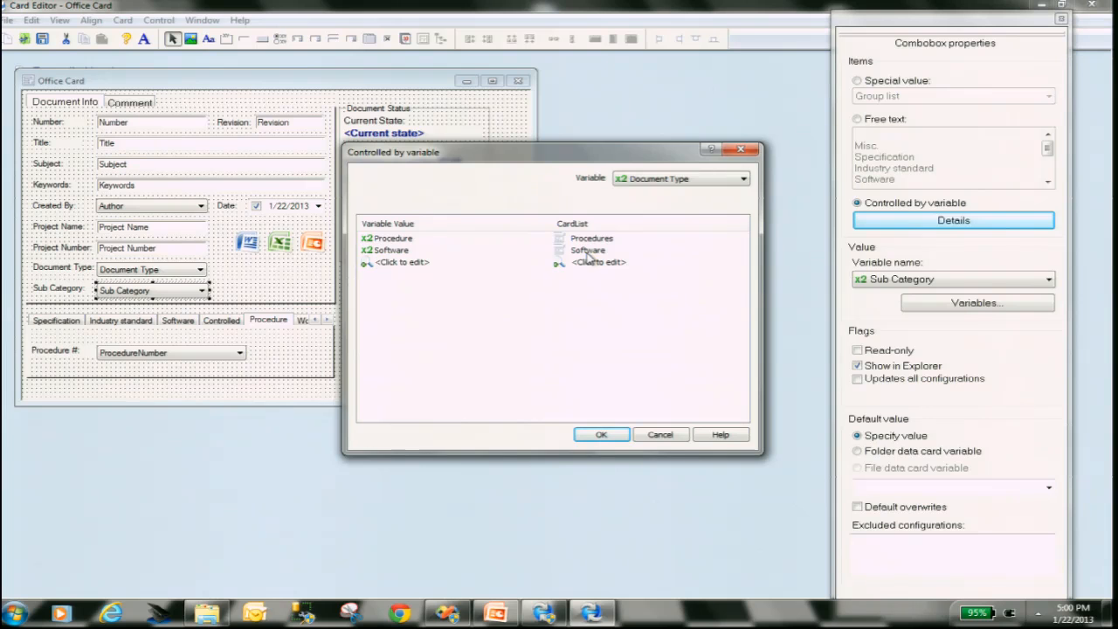
{"action": "left_click", "coordinate": [661, 434]}
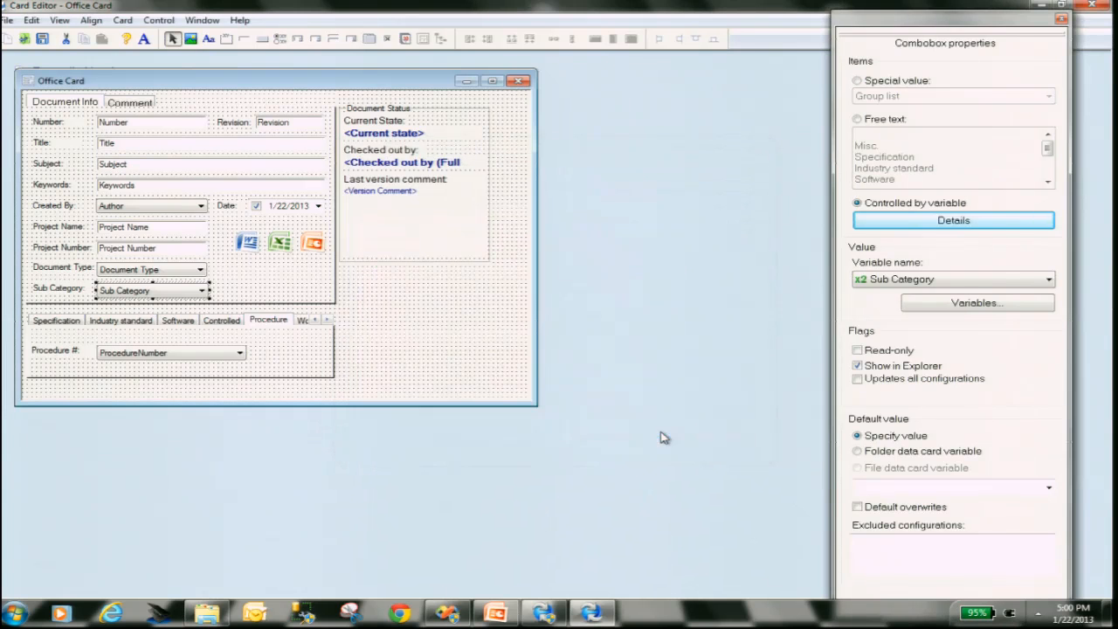
Step: Return to Windows Explorer, undo the check-out of Specification.docx, and discard its modified data card contents
{"action": "left_click", "coordinate": [1041, 6]}
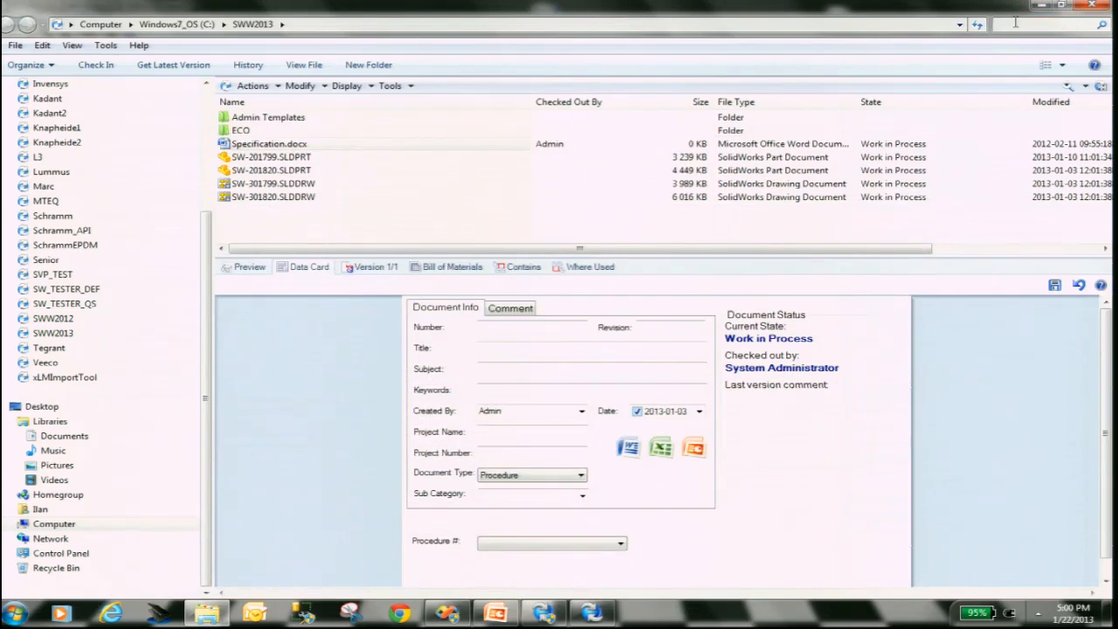
{"action": "right_click", "coordinate": [292, 149]}
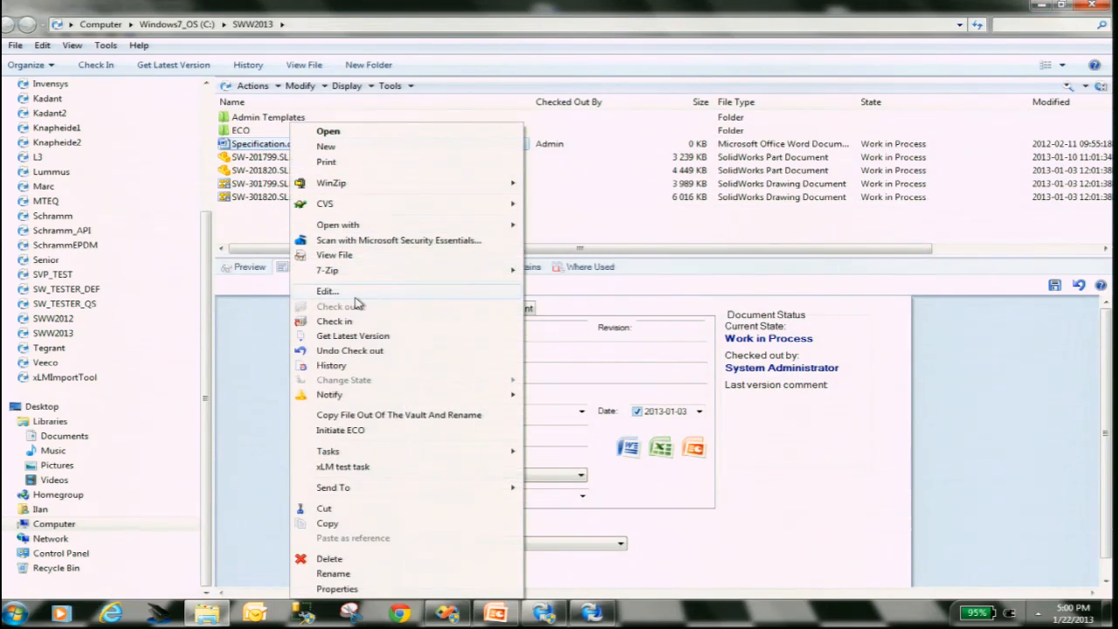
{"action": "left_click", "coordinate": [354, 350]}
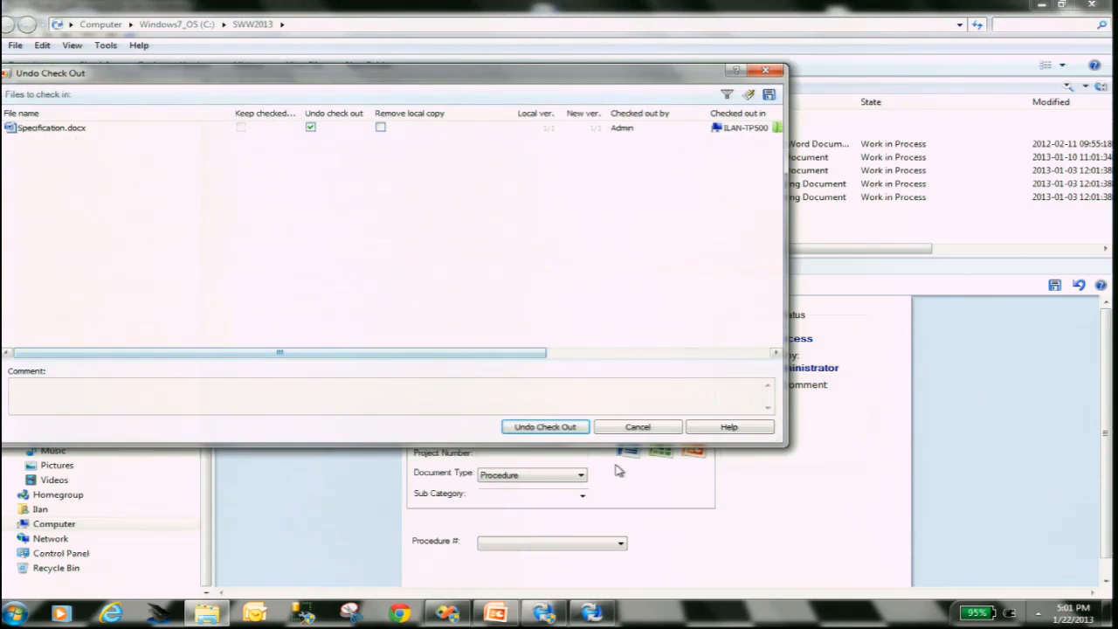
{"action": "left_click", "coordinate": [577, 432]}
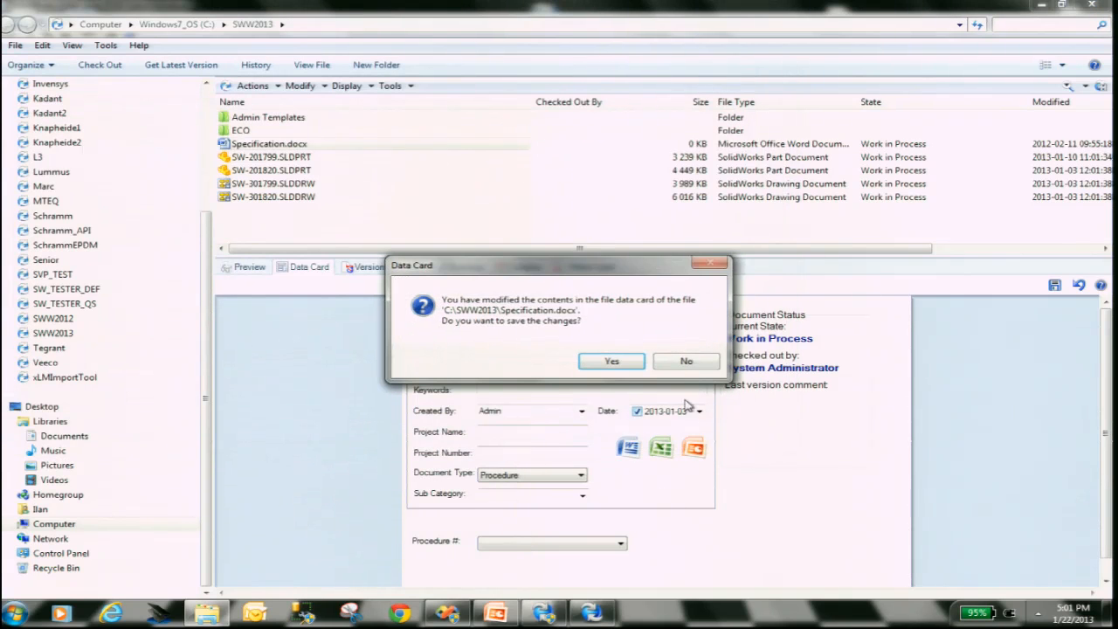
{"action": "left_click", "coordinate": [681, 360]}
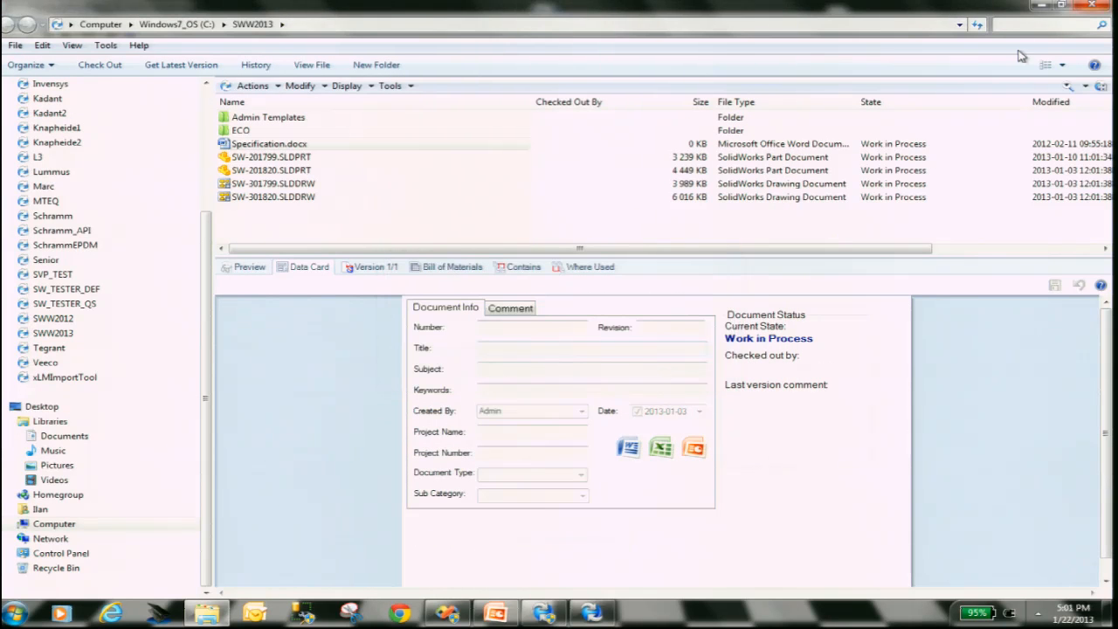
Step: Minimize the Explorer and Administration windows and switch to the PowerPoint presentation on configuring data cards
{"action": "left_click", "coordinate": [1042, 5]}
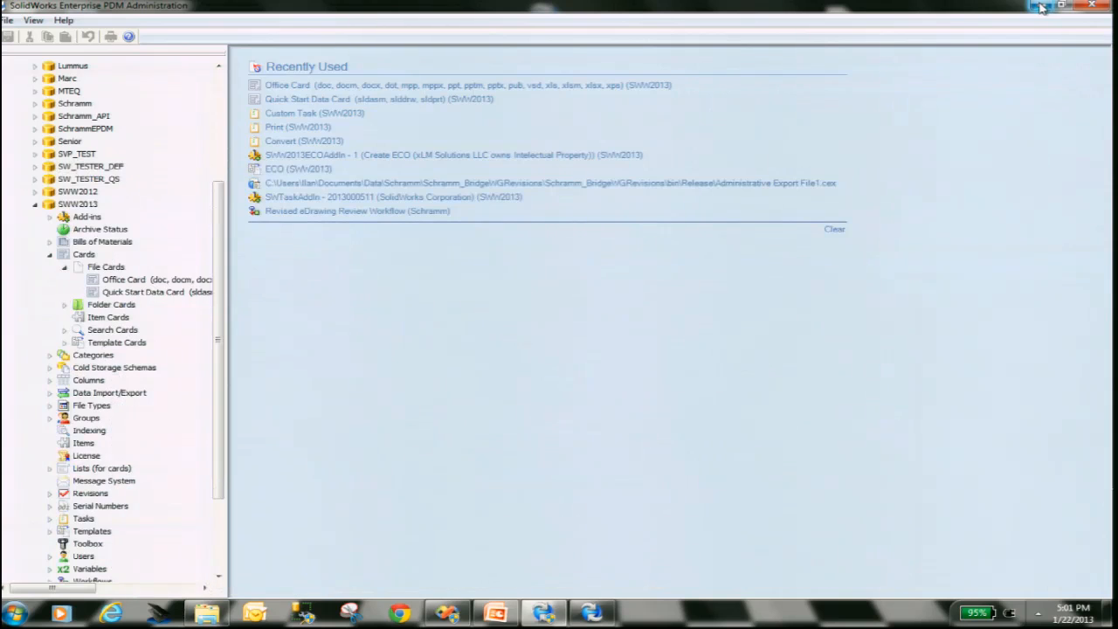
{"action": "left_click", "coordinate": [1042, 5]}
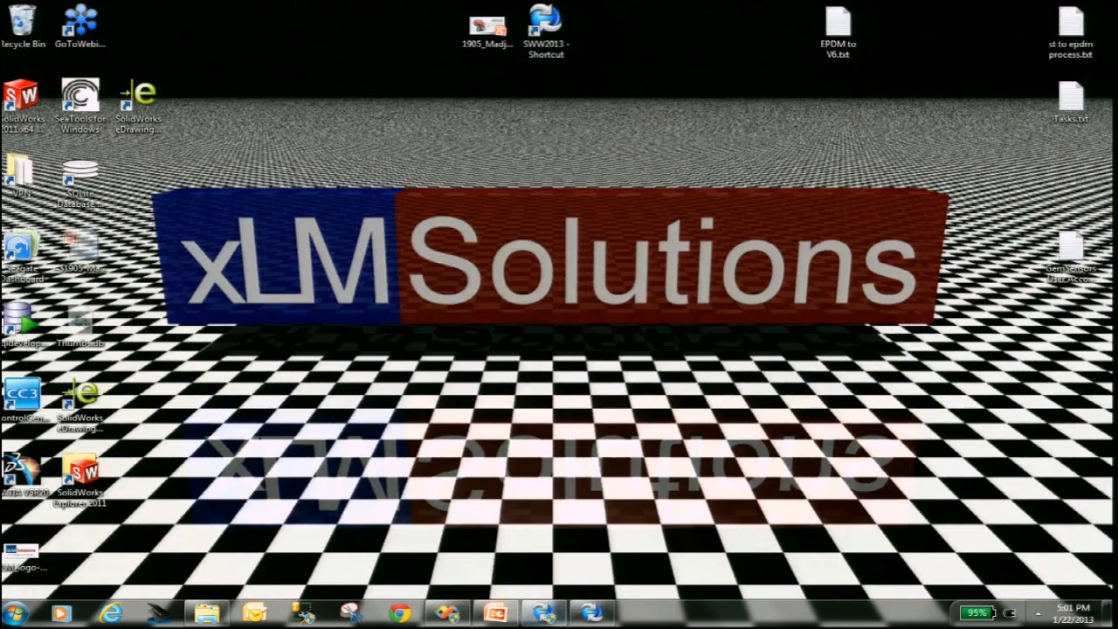
{"action": "left_click", "coordinate": [495, 613]}
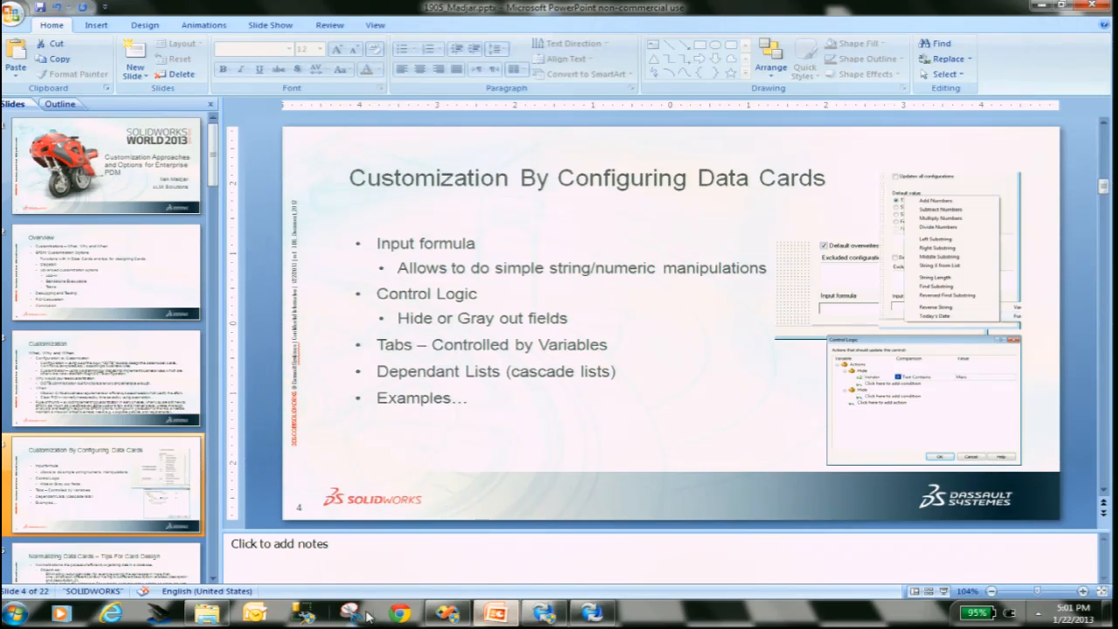
Step: Start the slide show from the Customization By Configuring Data Cards slide
{"action": "left_click", "coordinate": [941, 592]}
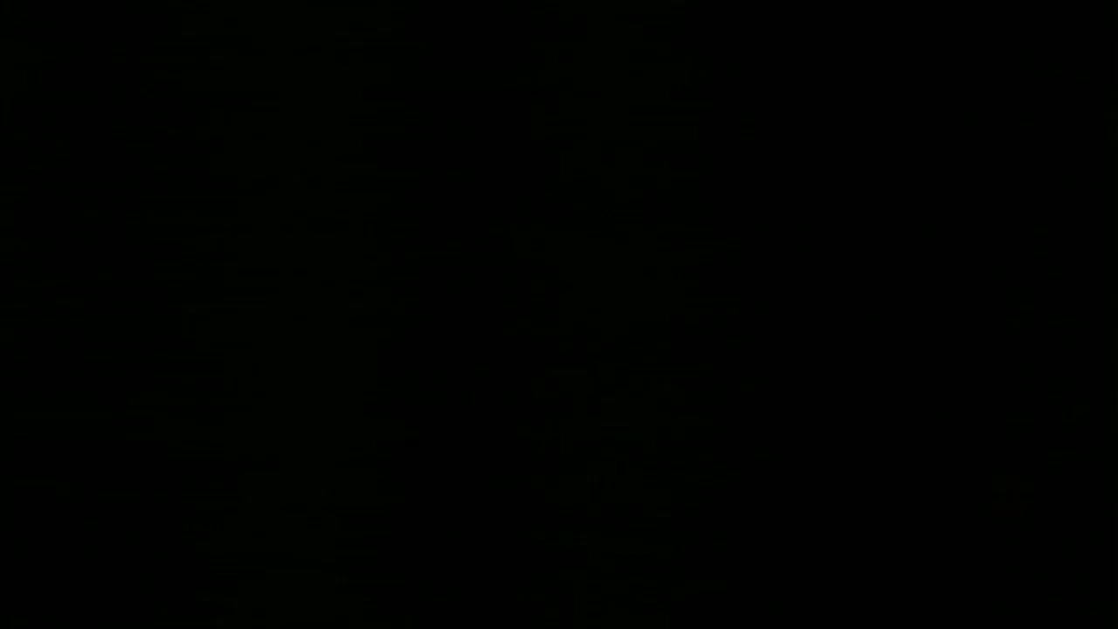
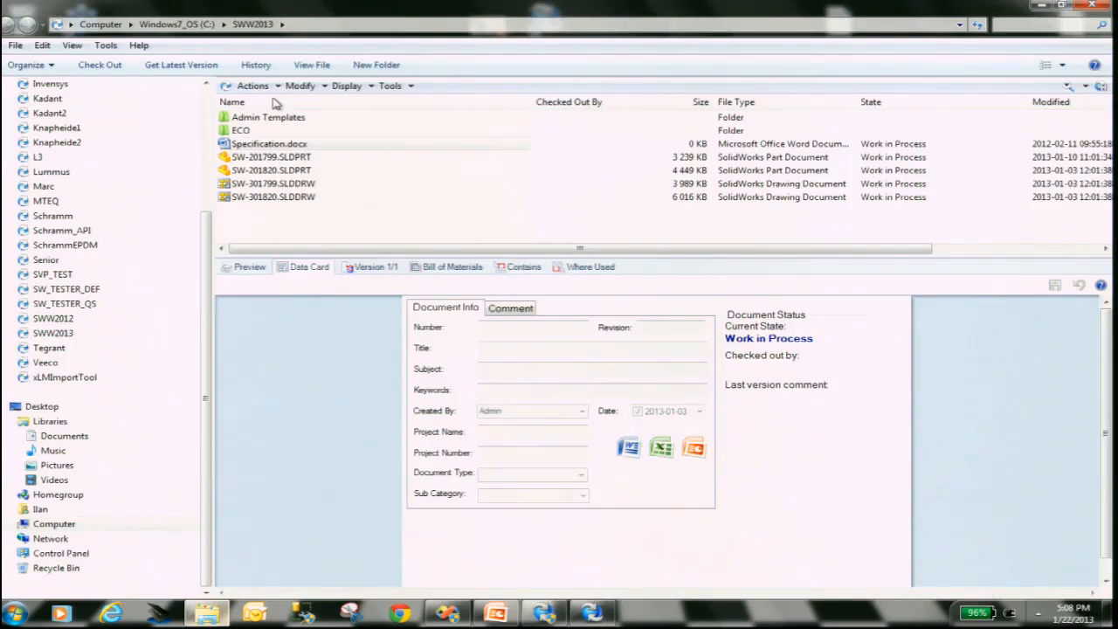
Step: In the SWW2013 vault in Windows Explorer, run Copy File Out Of The Vault And Rename on Specification.docx and dismiss the completion message
{"action": "right_click", "coordinate": [271, 146]}
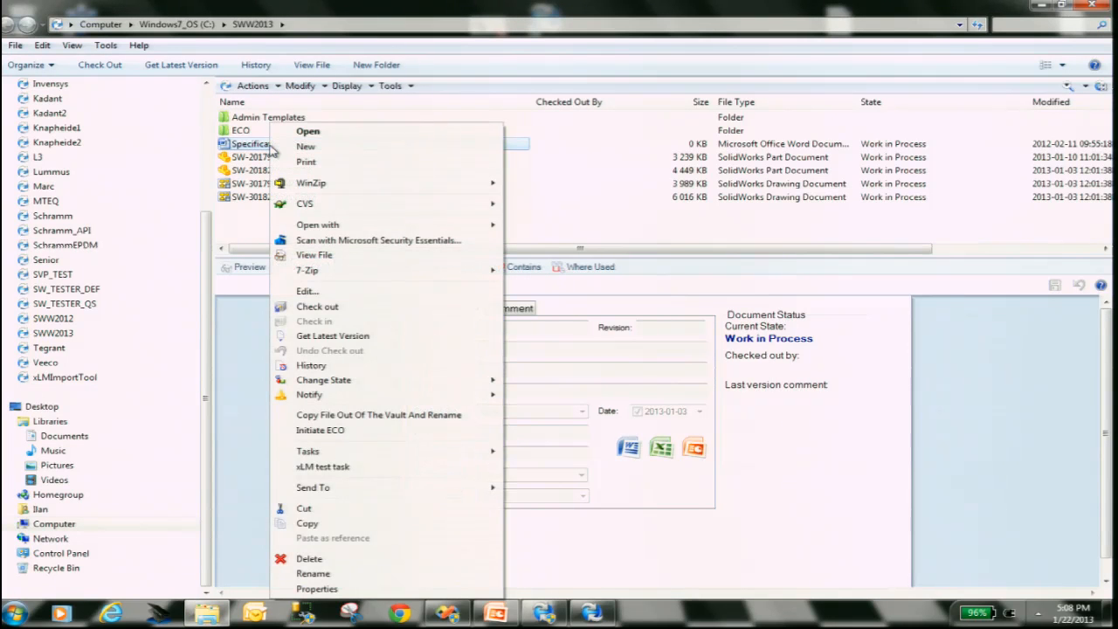
{"action": "left_click", "coordinate": [368, 418]}
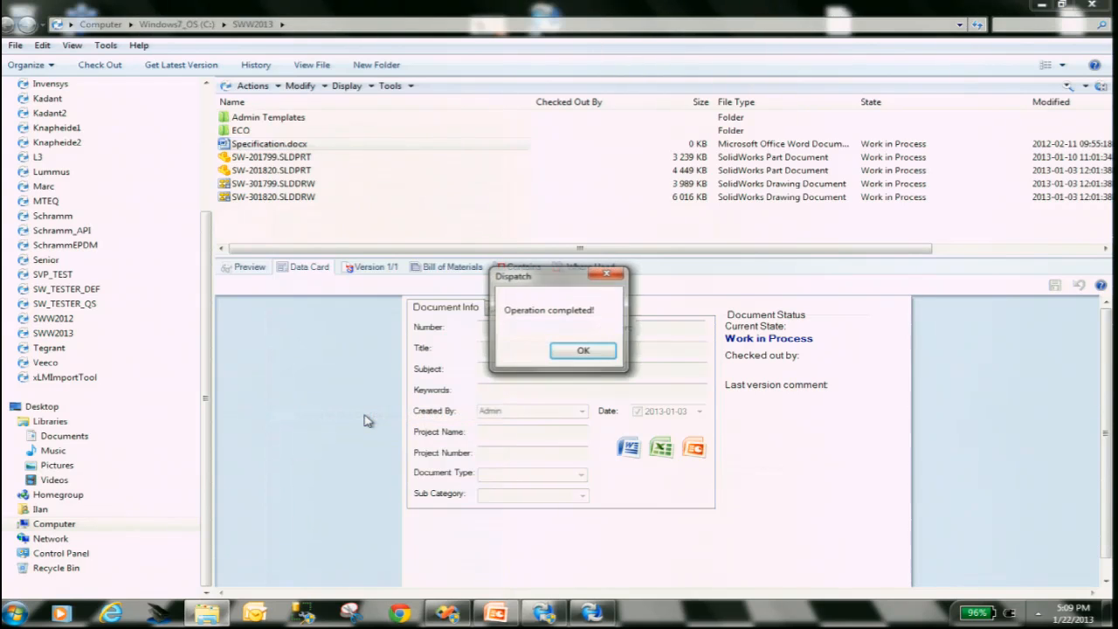
{"action": "left_click", "coordinate": [583, 351]}
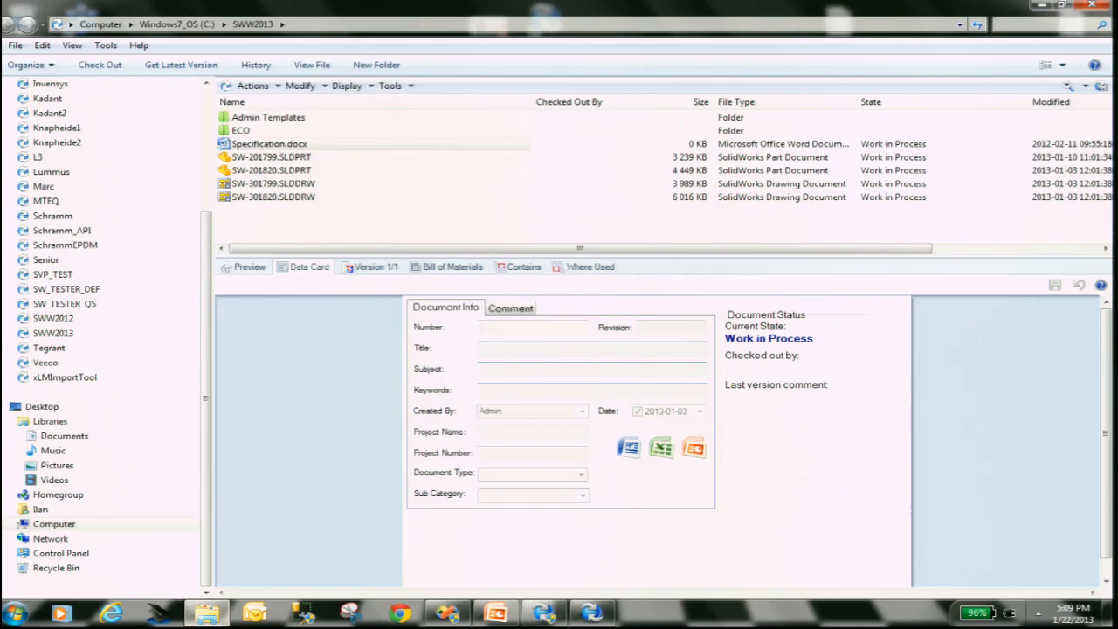
Step: Open the c:\temp folder, locate the exported copy of Specification.docx, and minimize the folder window
{"action": "left_click", "coordinate": [16, 613]}
{"action": "type", "text": "c:\\tem"}
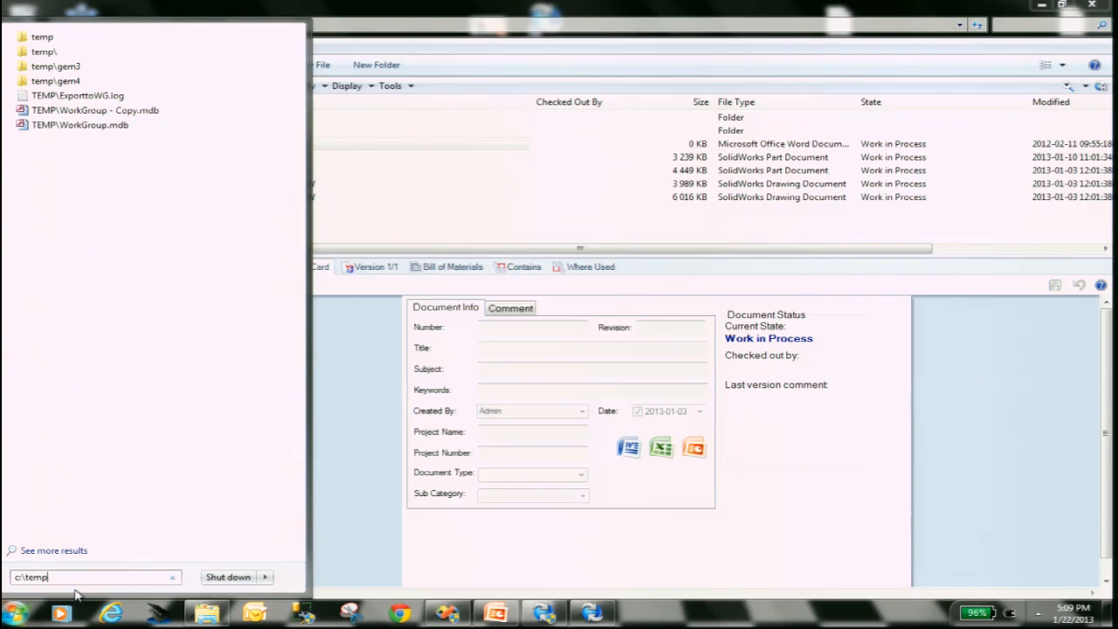
{"action": "type", "text": "p"}
{"action": "key", "text": "Return"}
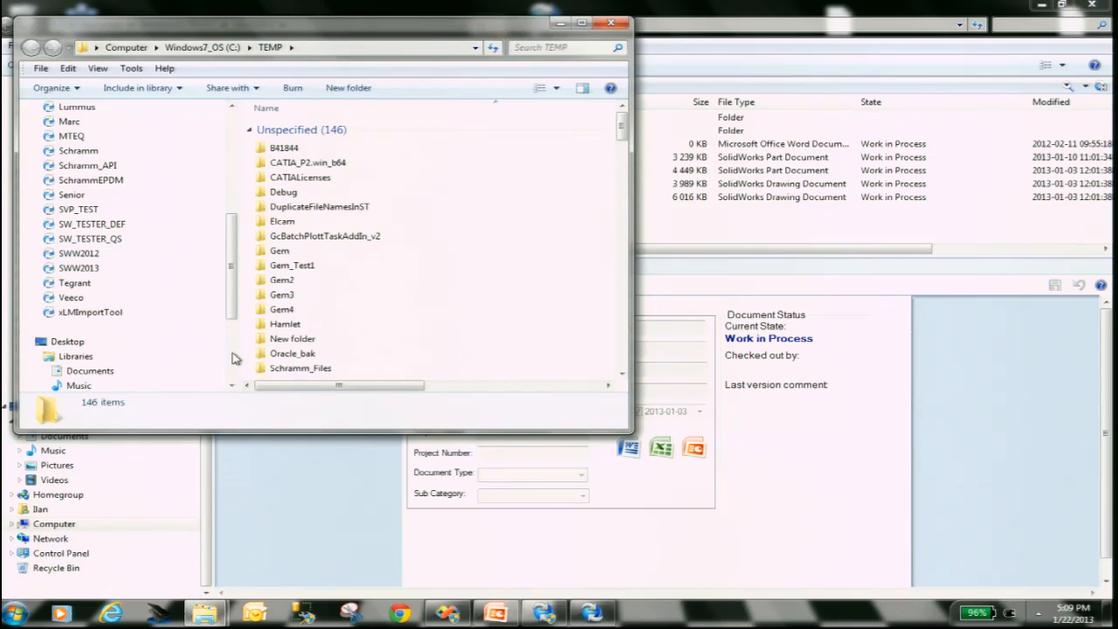
{"action": "left_click", "coordinate": [287, 237]}
{"action": "key", "text": "ctrl+v"}
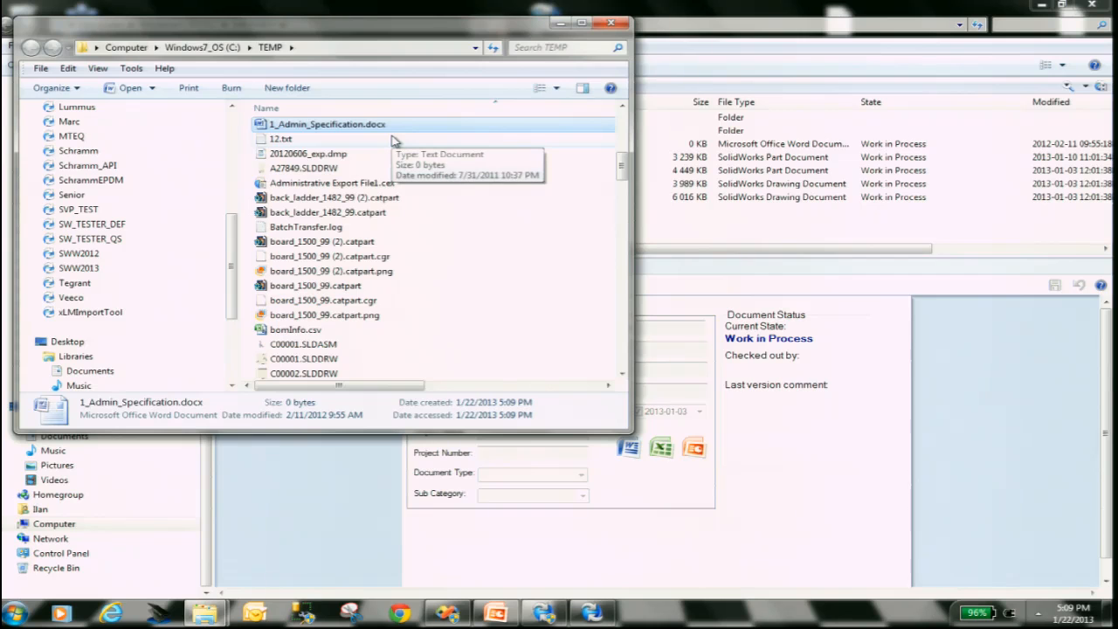
{"action": "left_click", "coordinate": [559, 24]}
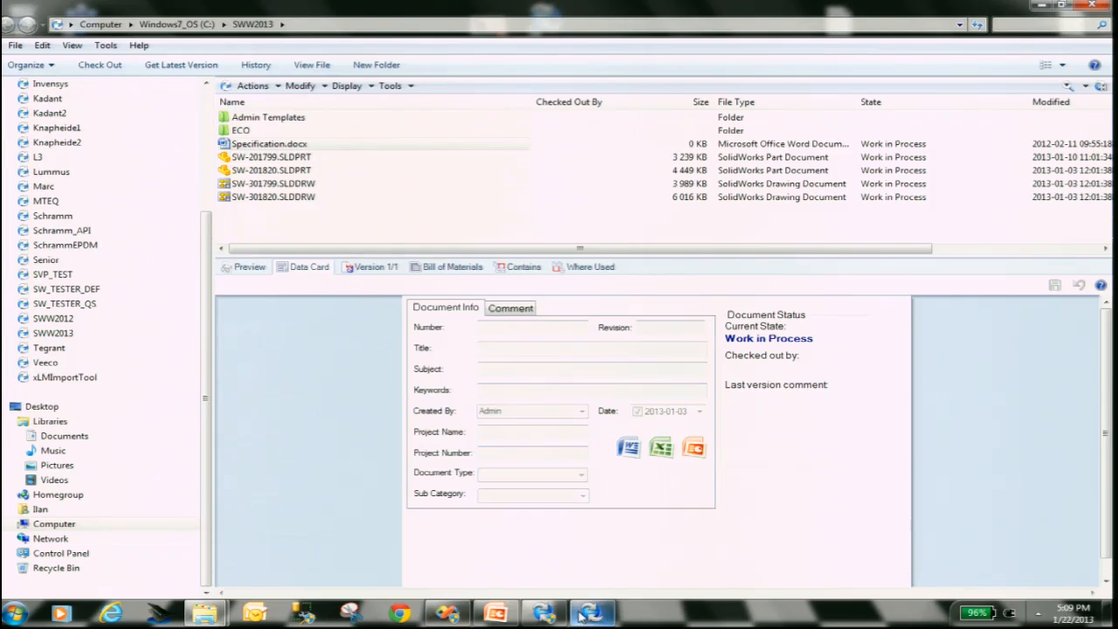
Step: Switch to PDM Administration and open the action administration of the Dispatch add-in in the SWW2013 vault
{"action": "mouse_move", "coordinate": [591, 617]}
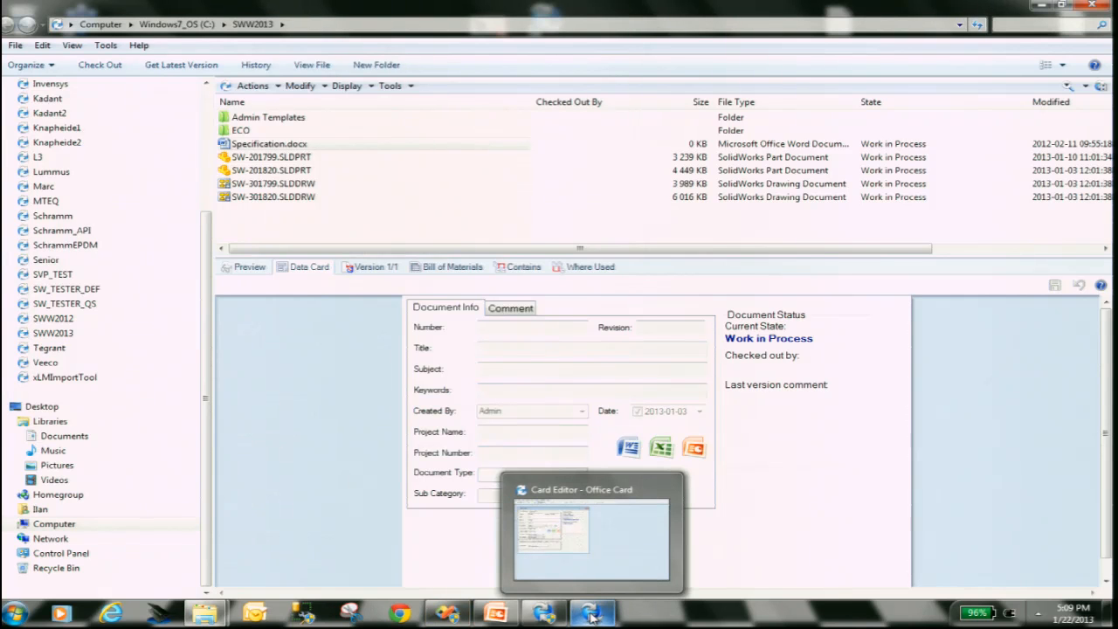
{"action": "left_click", "coordinate": [548, 617]}
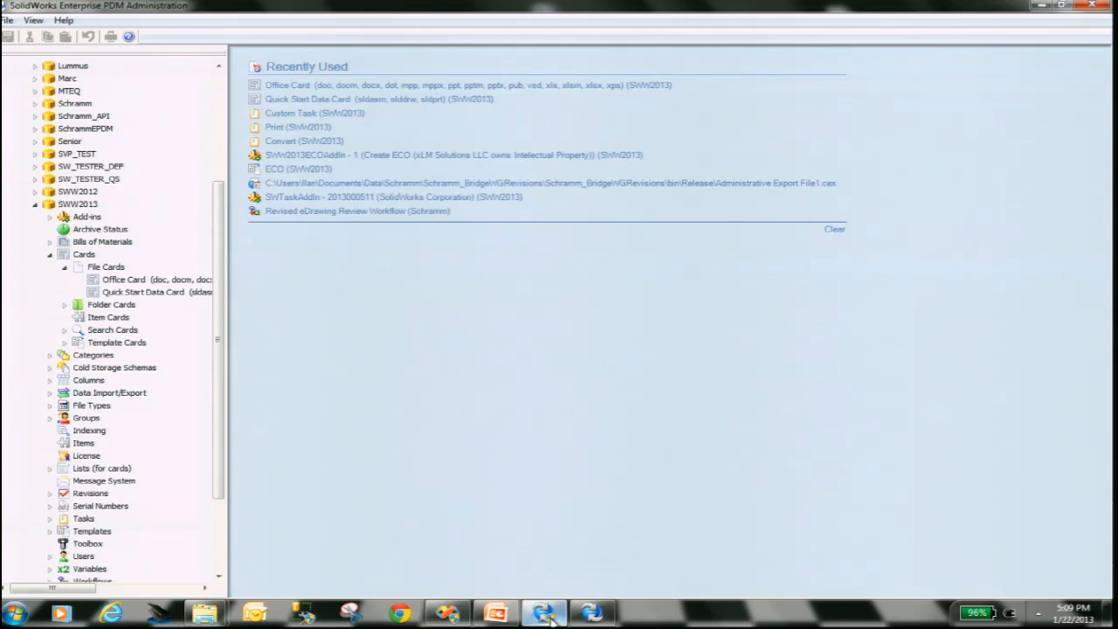
{"action": "left_click", "coordinate": [49, 254]}
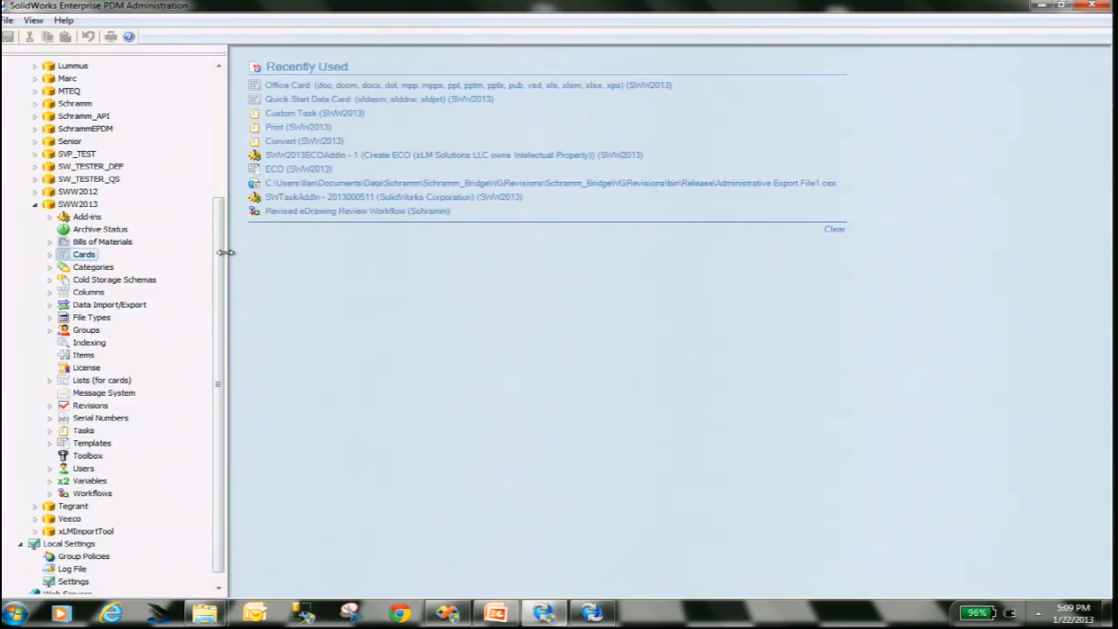
{"action": "left_click_drag", "start_coordinate": [225, 251], "coordinate": [297, 249]}
{"action": "left_click", "coordinate": [50, 216]}
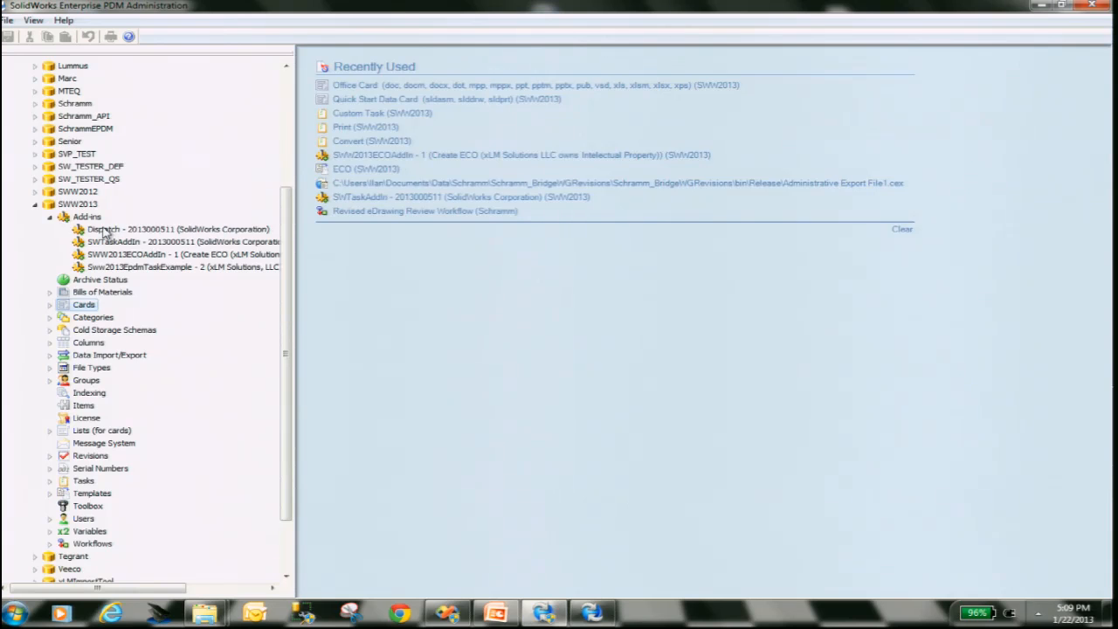
{"action": "right_click", "coordinate": [103, 229]}
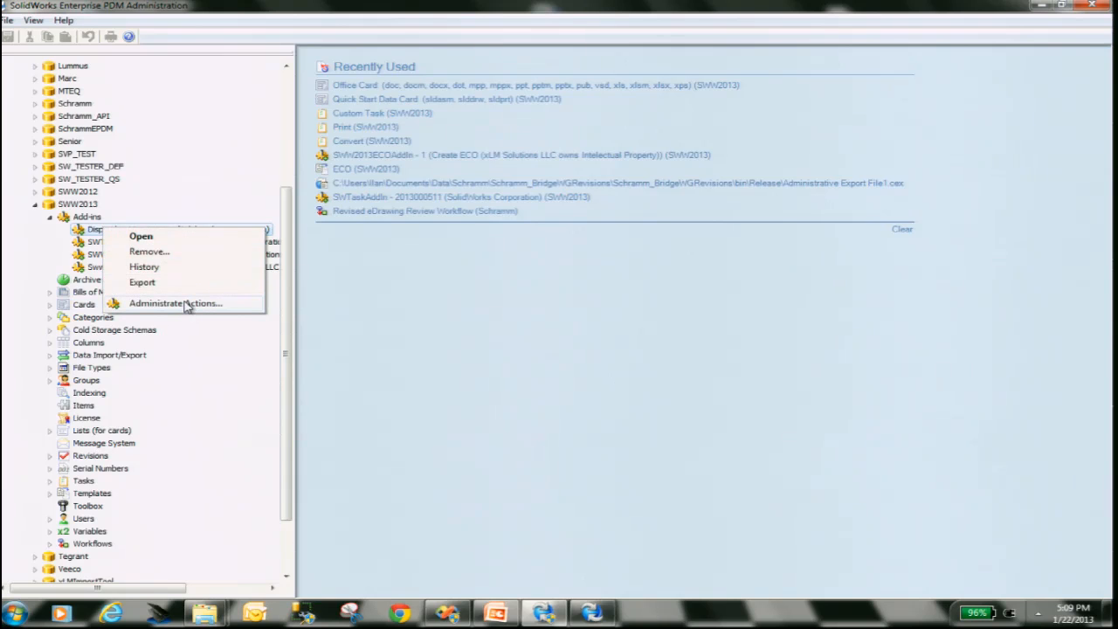
{"action": "left_click", "coordinate": [176, 303]}
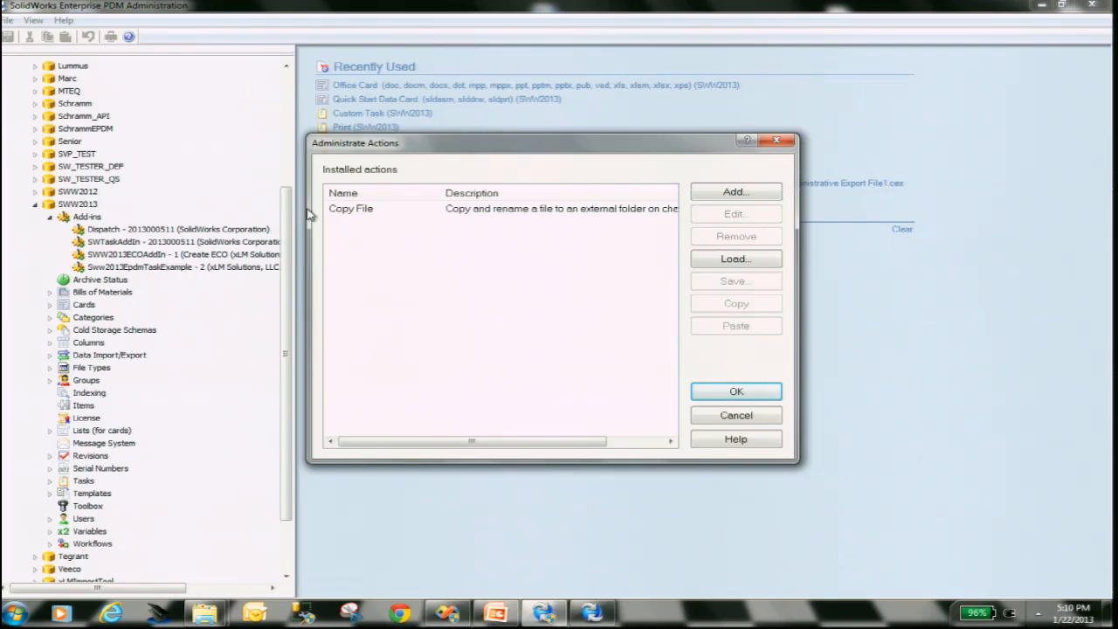
Step: Open the installed Copy File action for editing and highlight its description
{"action": "left_click", "coordinate": [347, 217]}
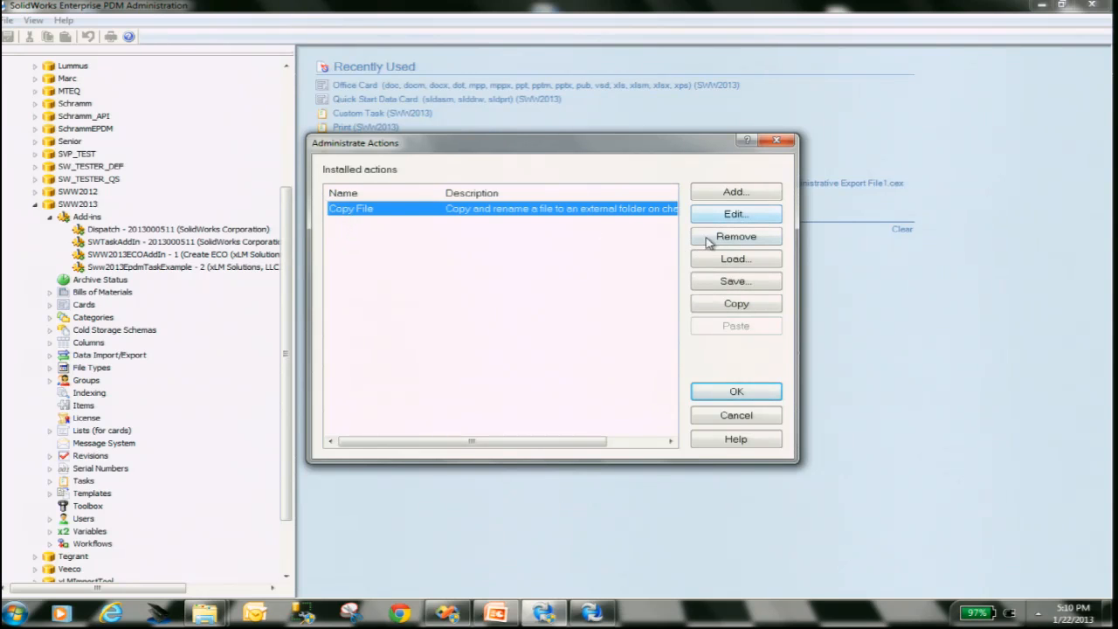
{"action": "left_click", "coordinate": [758, 218]}
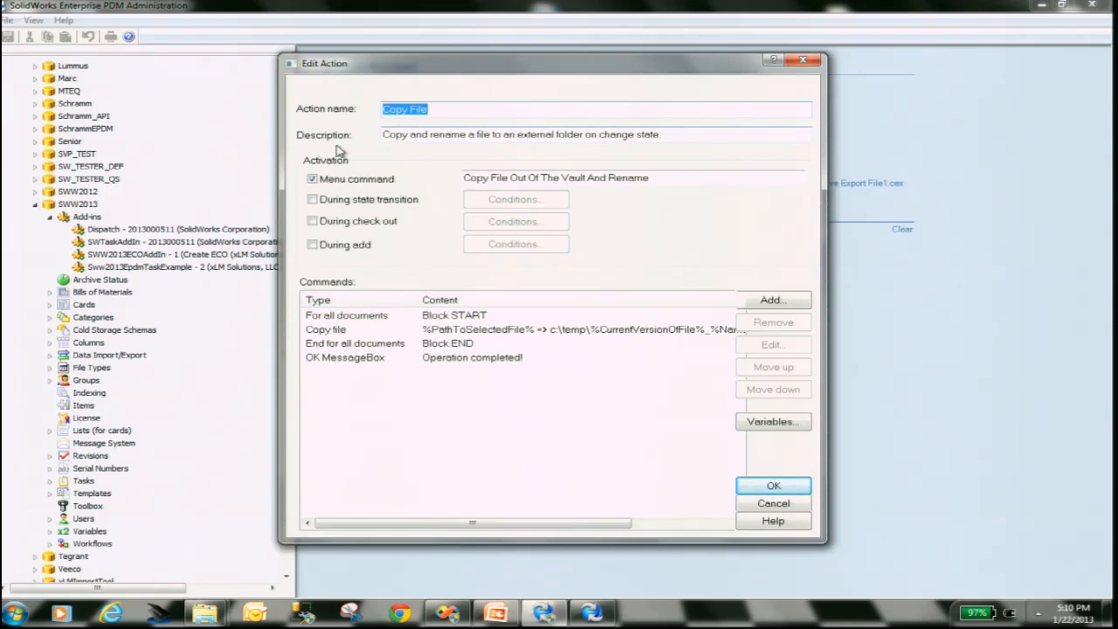
{"action": "left_click_drag", "start_coordinate": [675, 139], "coordinate": [365, 147]}
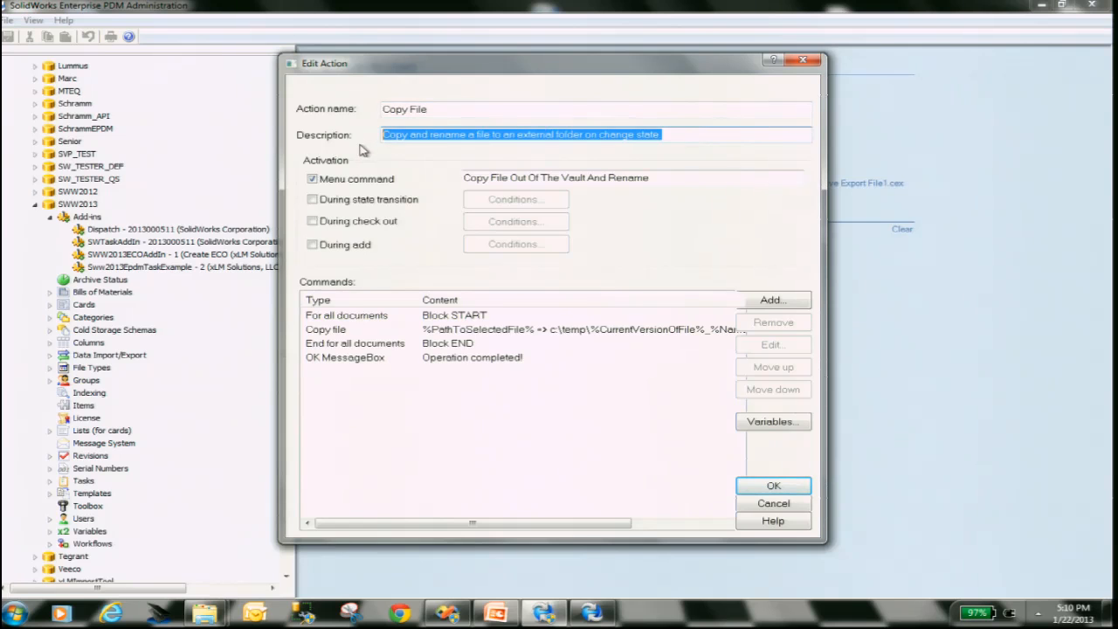
Step: Enable the Copy File action during state transition and view its transition conditions without changing them
{"action": "left_click", "coordinate": [312, 200]}
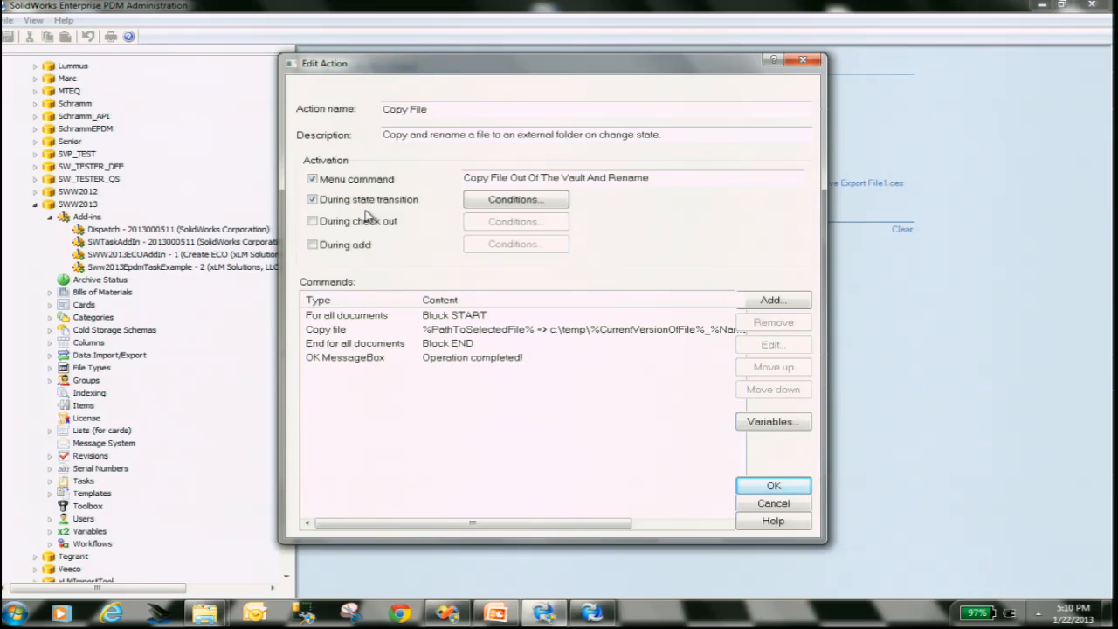
{"action": "left_click", "coordinate": [313, 200]}
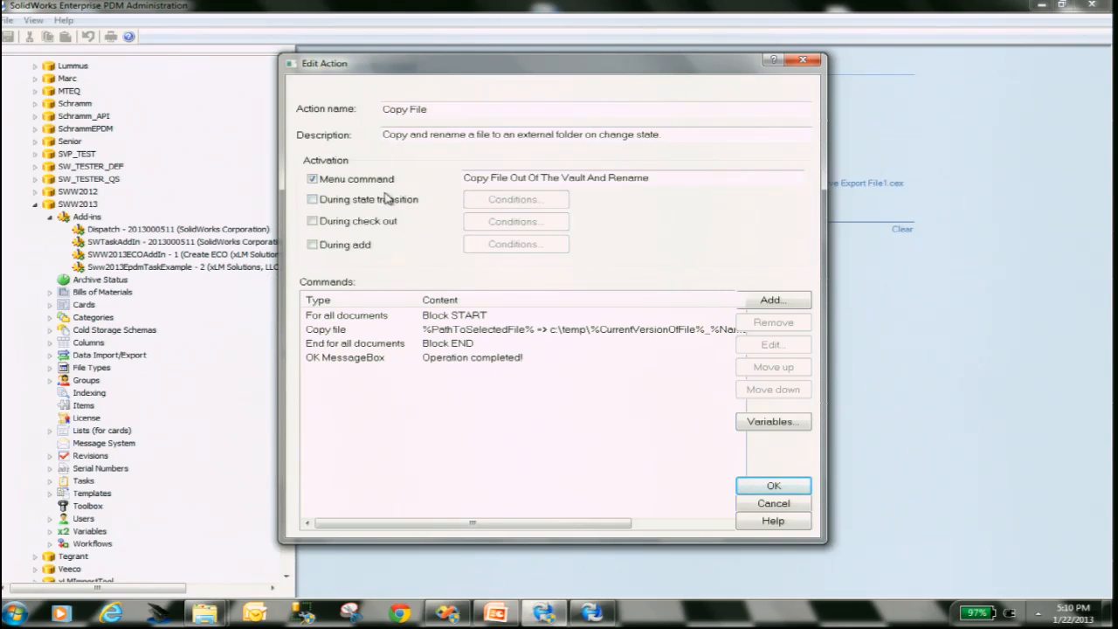
{"action": "left_click", "coordinate": [321, 202]}
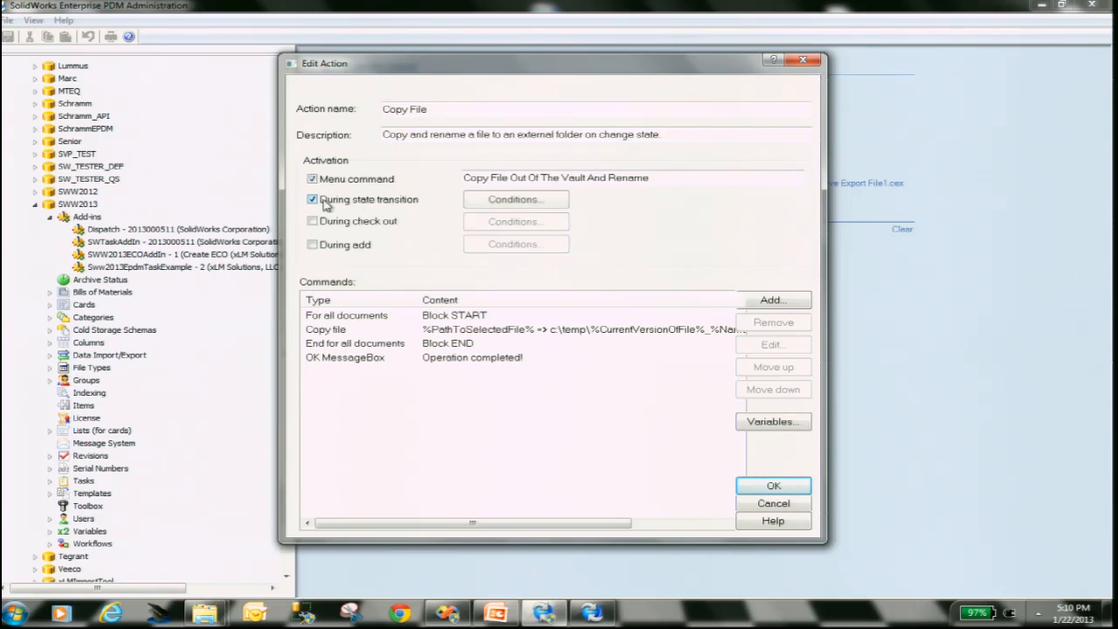
{"action": "left_click", "coordinate": [513, 201]}
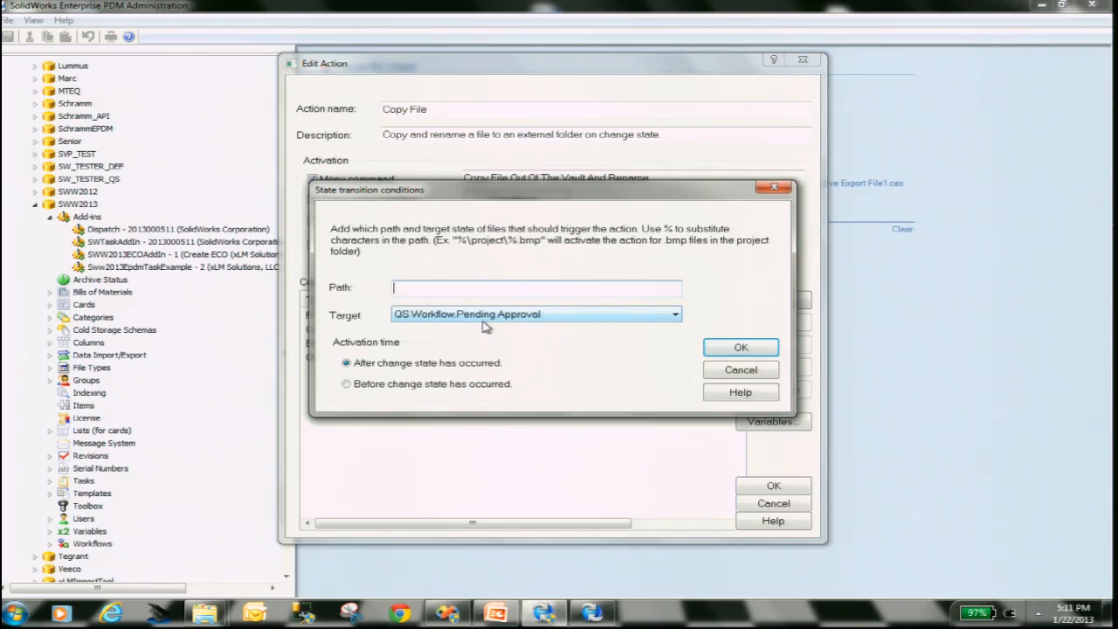
{"action": "left_click", "coordinate": [762, 377]}
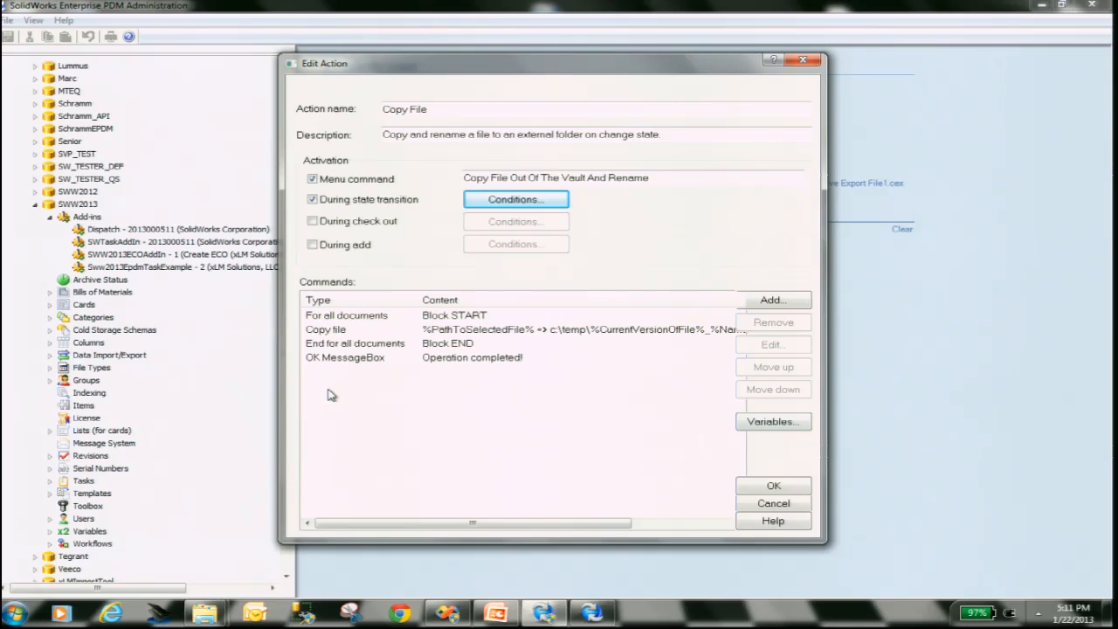
Step: Review the action's document loop start, loop end and message box commands
{"action": "left_click", "coordinate": [337, 319]}
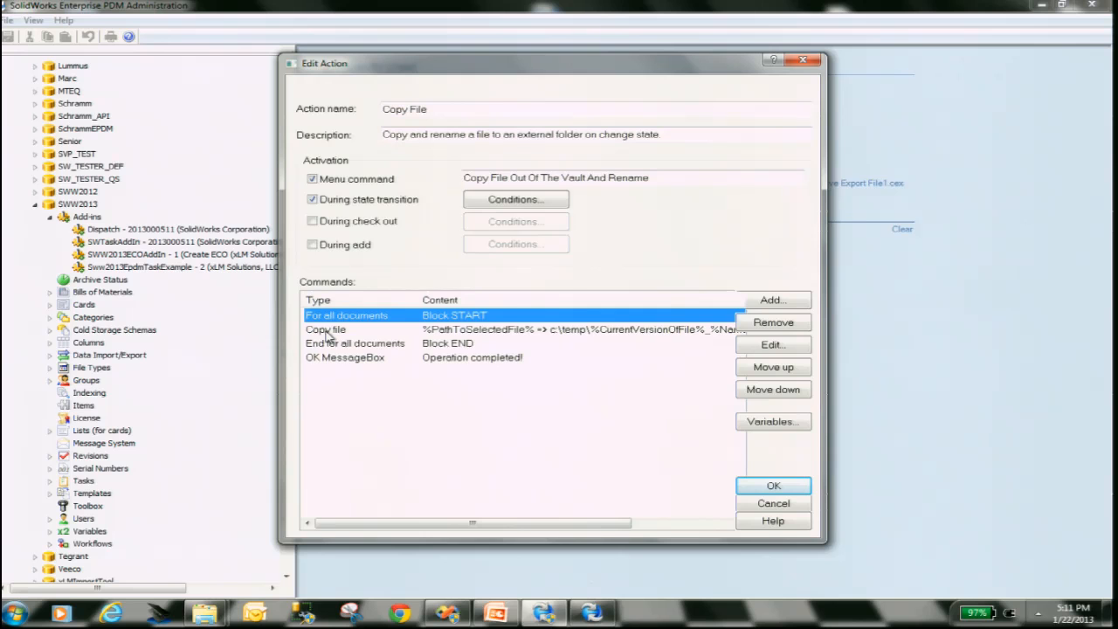
{"action": "left_click", "coordinate": [335, 346]}
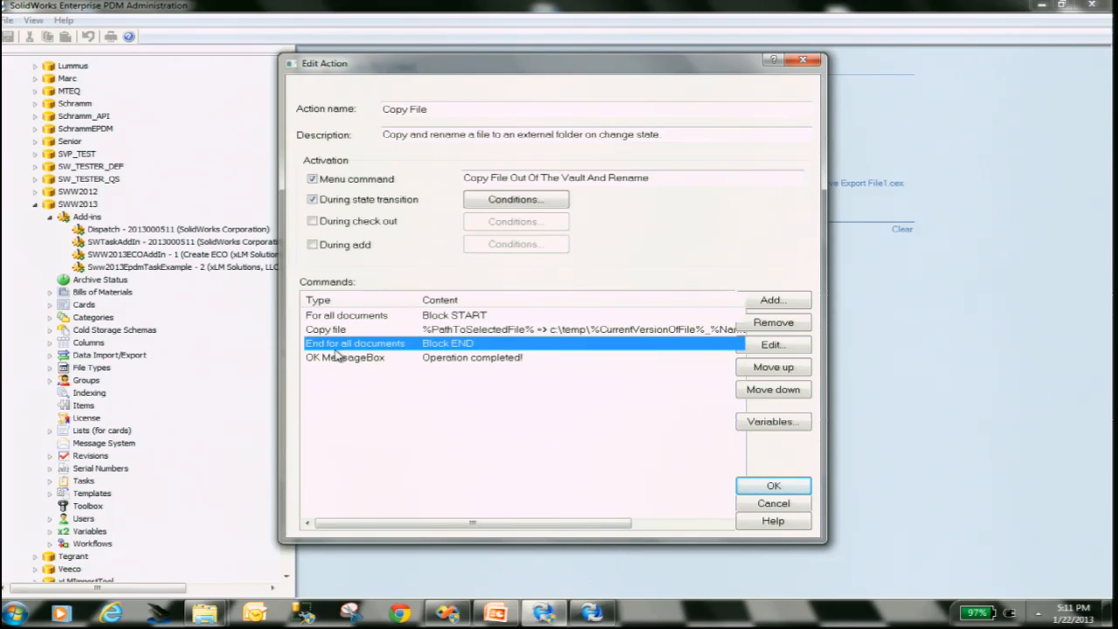
{"action": "left_click", "coordinate": [341, 359]}
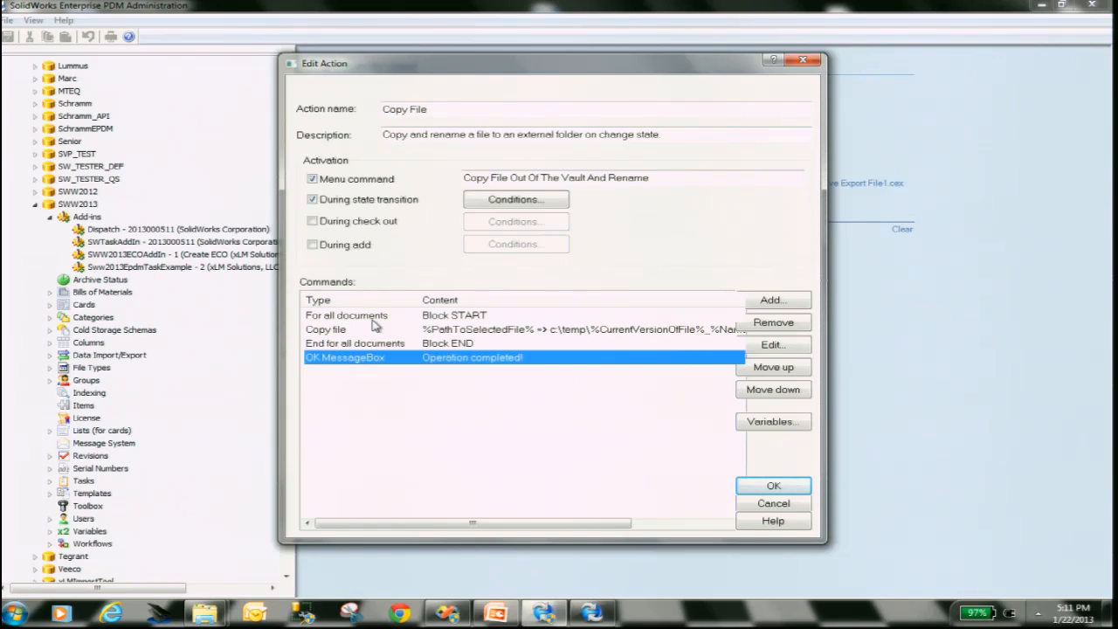
Step: Open the action's Copy file command for editing and examine the variables that build its destination file path
{"action": "left_click", "coordinate": [342, 331]}
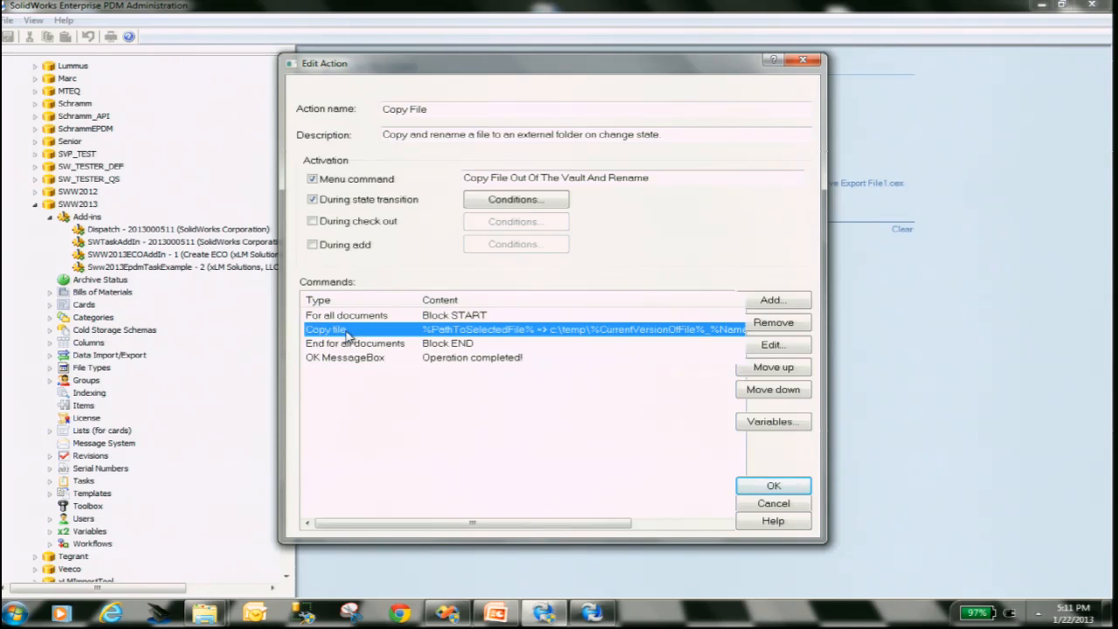
{"action": "left_click", "coordinate": [784, 349]}
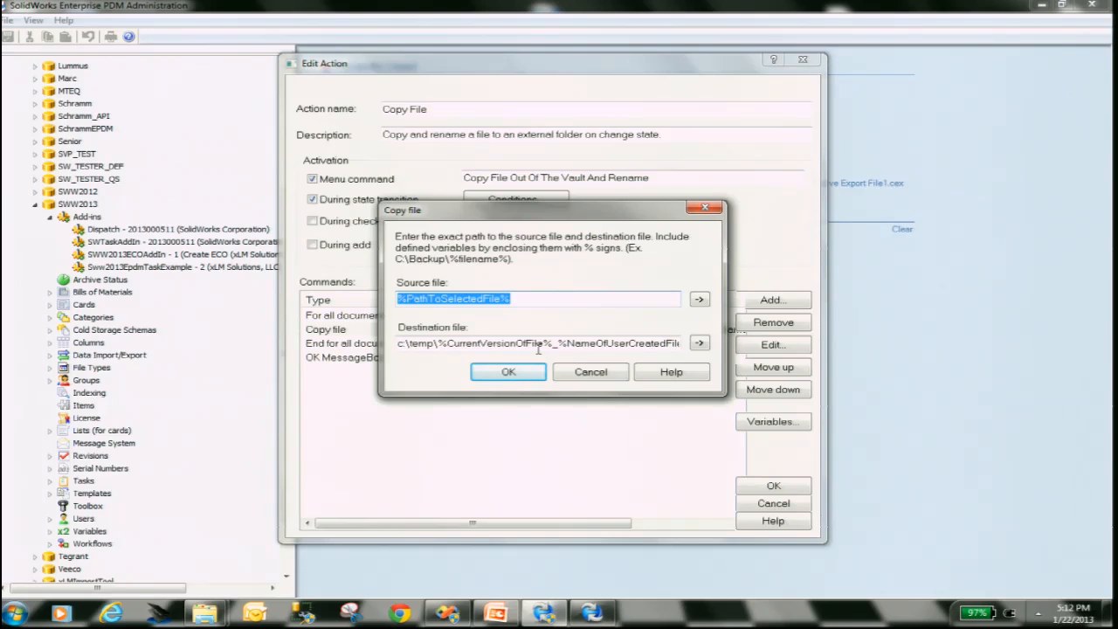
{"action": "left_click_drag", "start_coordinate": [556, 344], "coordinate": [674, 361]}
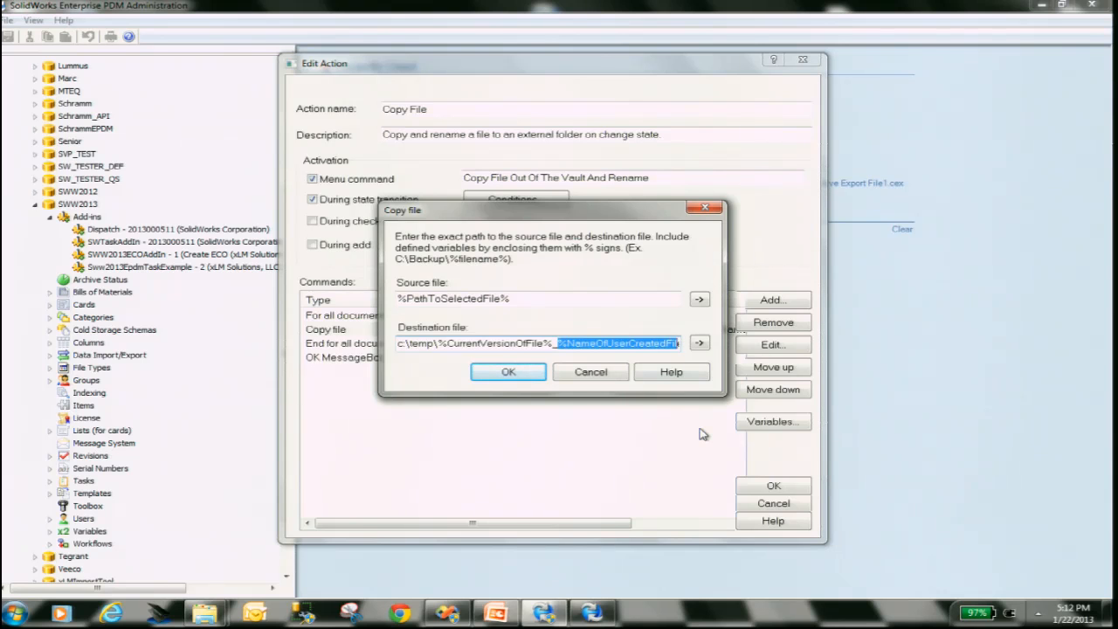
{"action": "left_click", "coordinate": [699, 343]}
{"action": "left_click", "coordinate": [460, 345]}
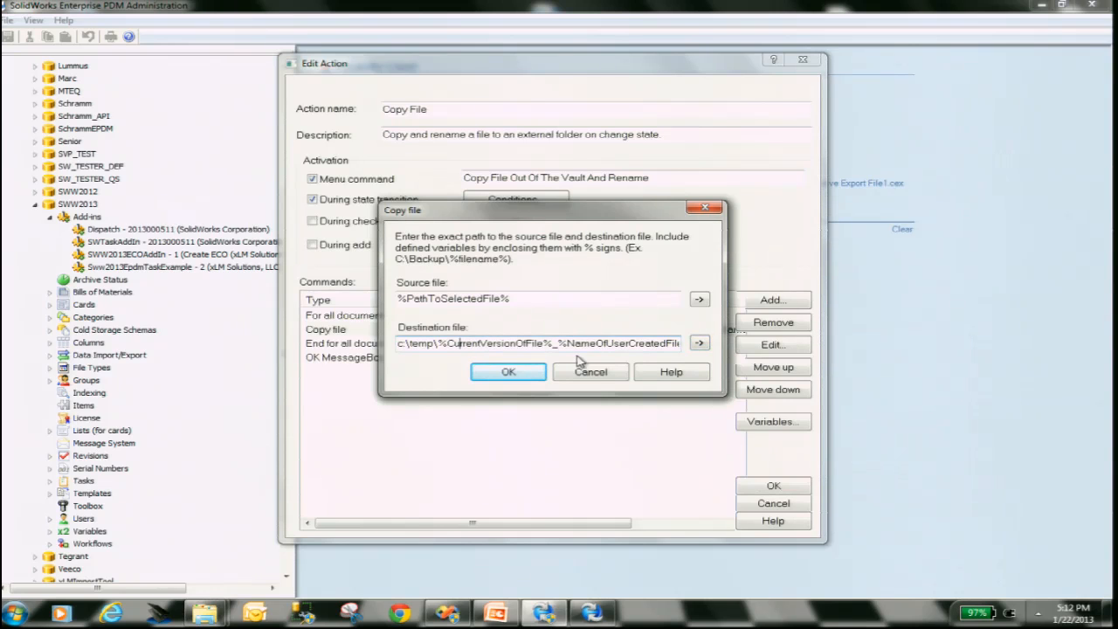
{"action": "left_click_drag", "start_coordinate": [597, 346], "coordinate": [684, 367]}
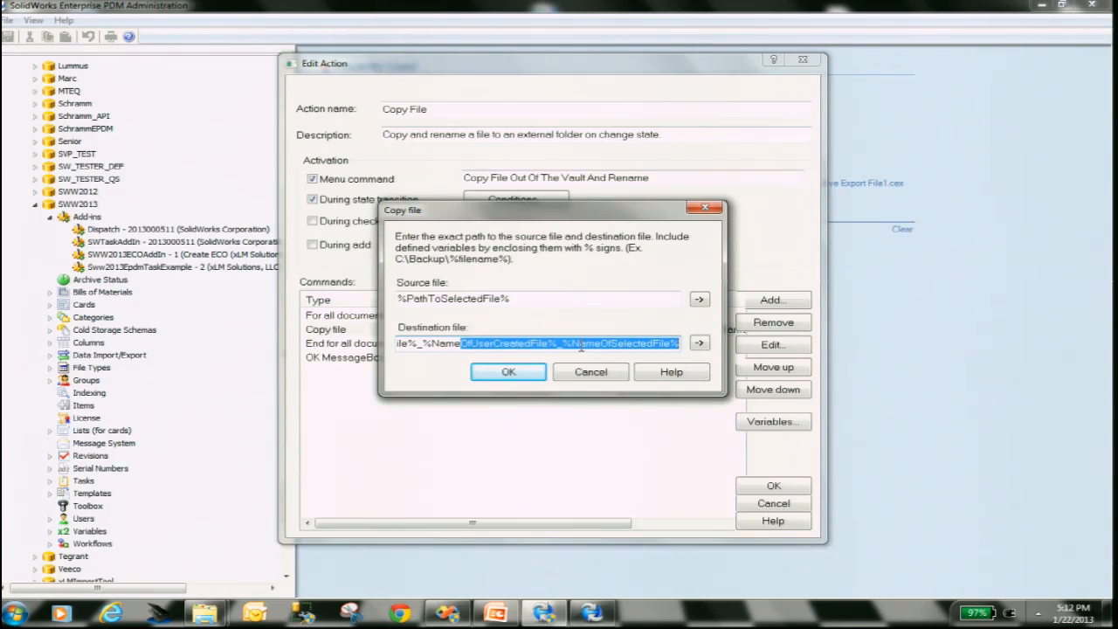
Step: Compare the destination pattern with the exported file's name in the C:\TEMP folder, and minimize that folder window
{"action": "left_click", "coordinate": [205, 613]}
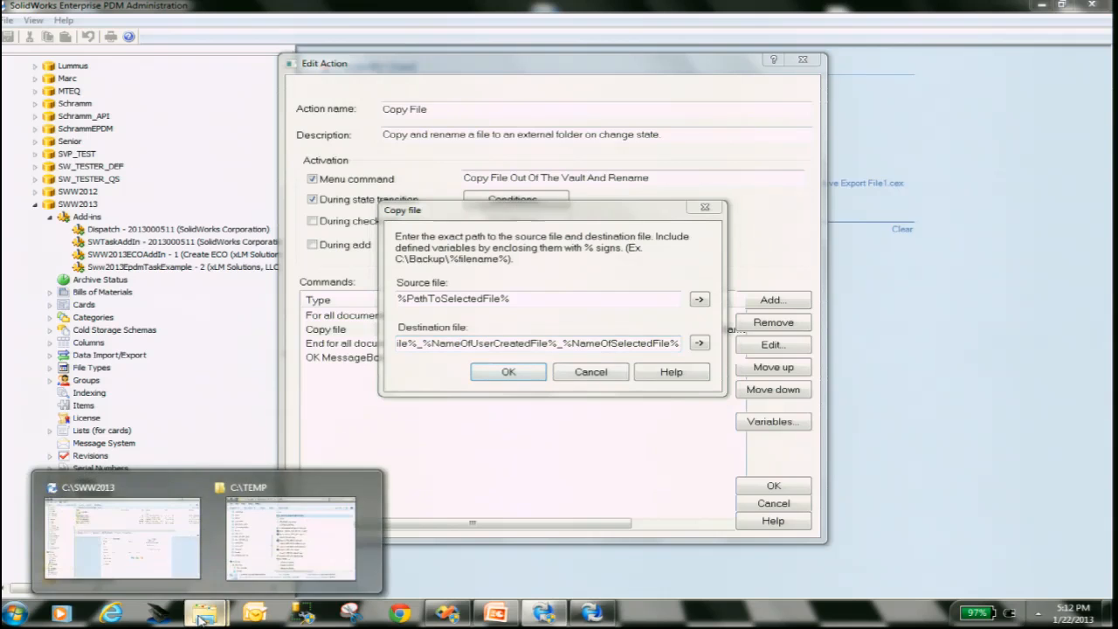
{"action": "left_click", "coordinate": [236, 566]}
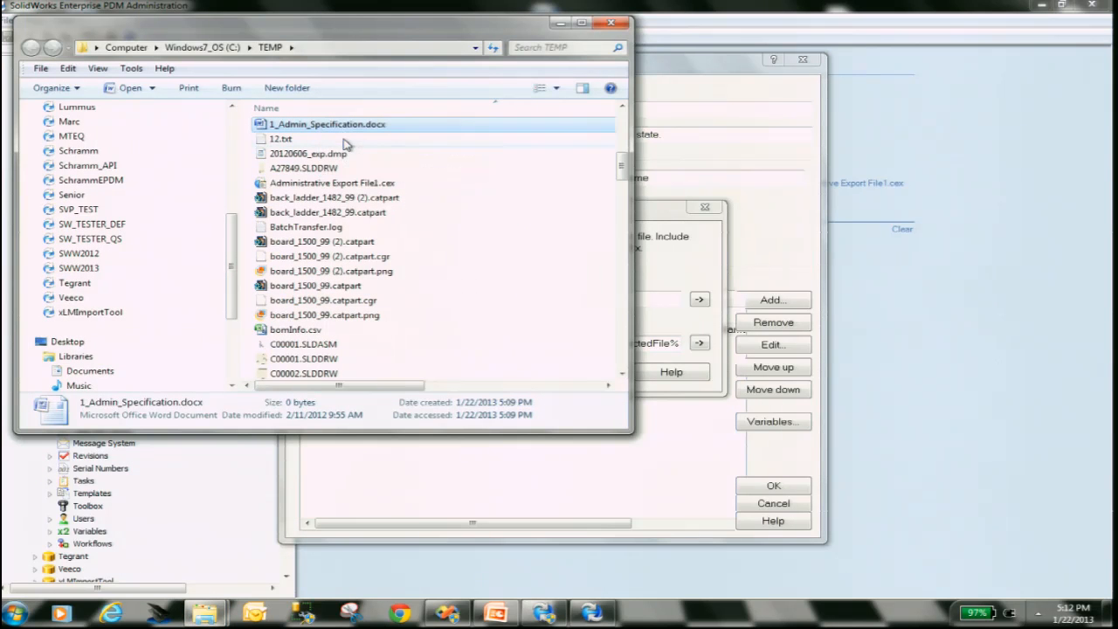
{"action": "left_click", "coordinate": [560, 23]}
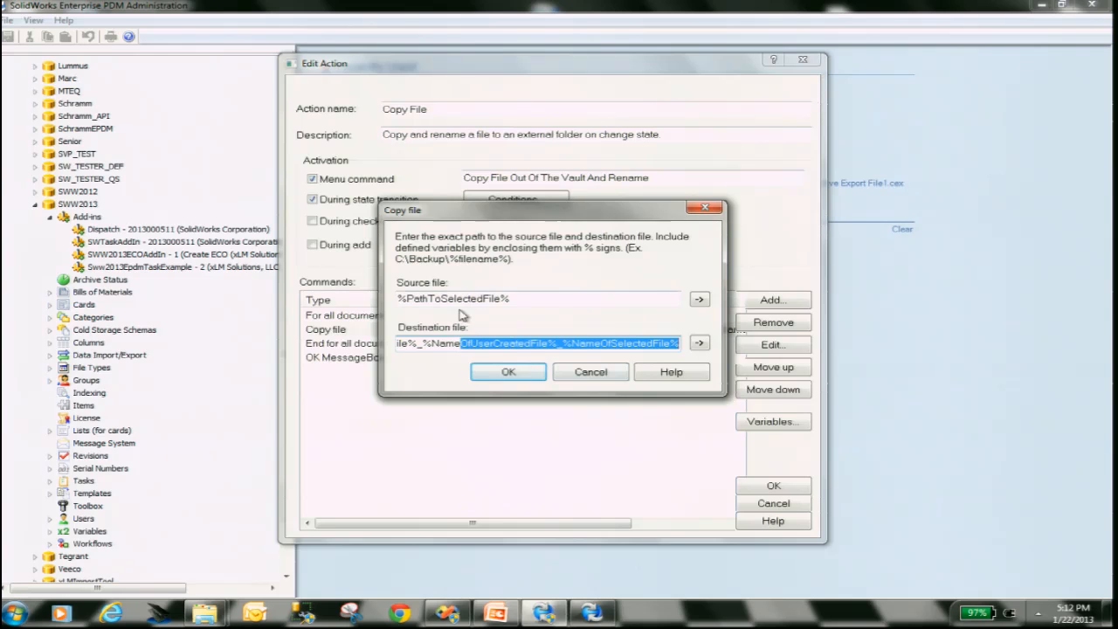
Step: View the variables available for the Copy file command's source path and leave the command unchanged
{"action": "left_click", "coordinate": [700, 300]}
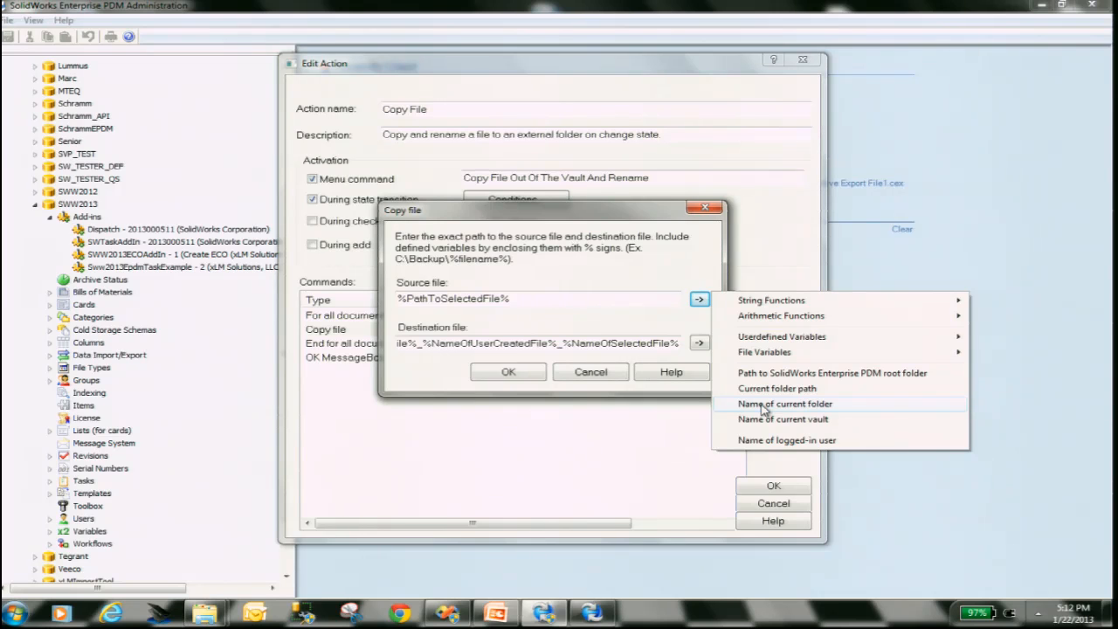
{"action": "left_click", "coordinate": [590, 371]}
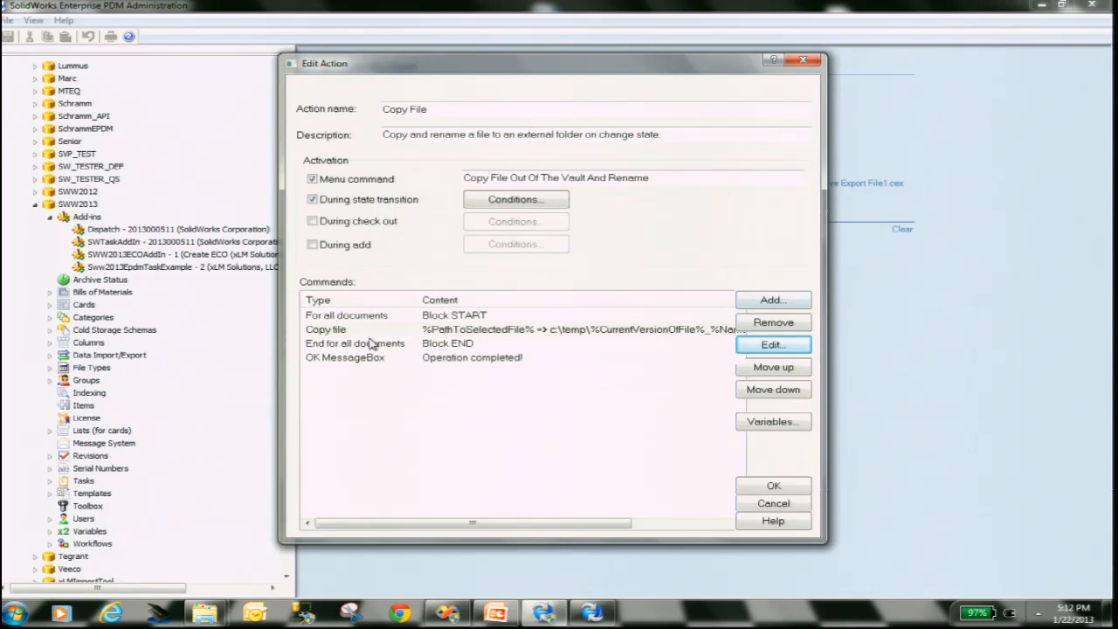
Step: Review the list of command types that can be added to the Copy File action, and close the action without changes
{"action": "left_click", "coordinate": [793, 301]}
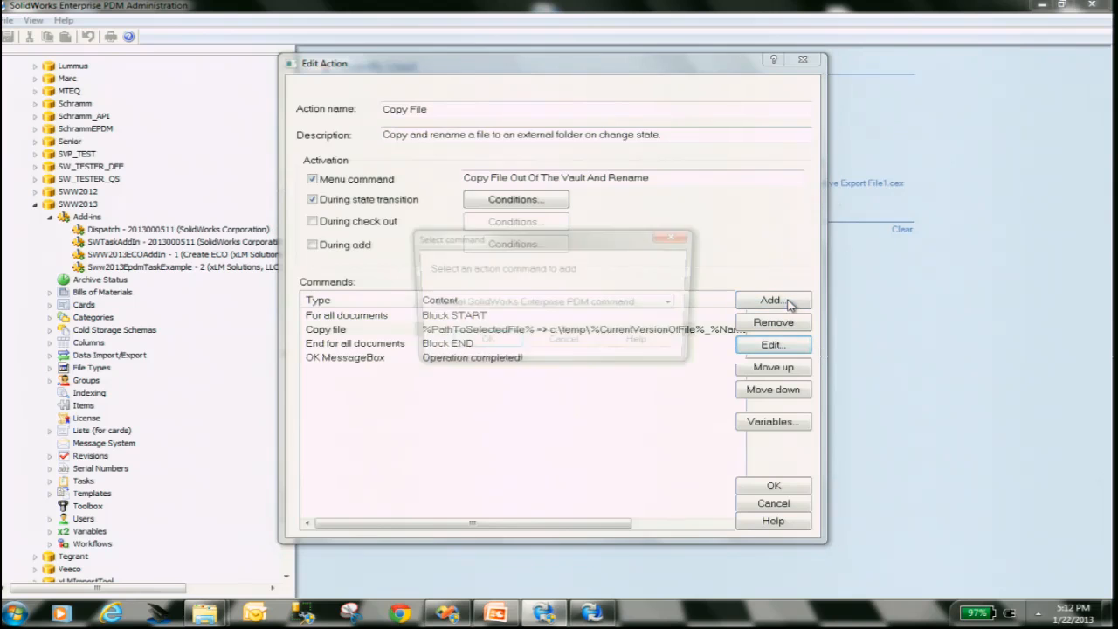
{"action": "left_click", "coordinate": [677, 303]}
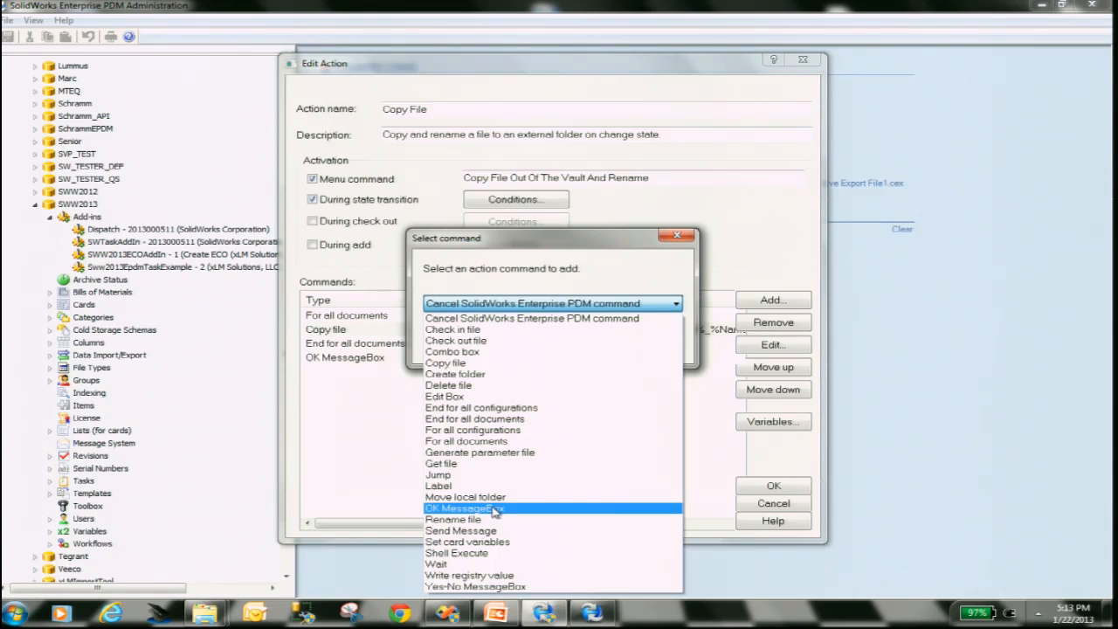
{"action": "left_click", "coordinate": [694, 220]}
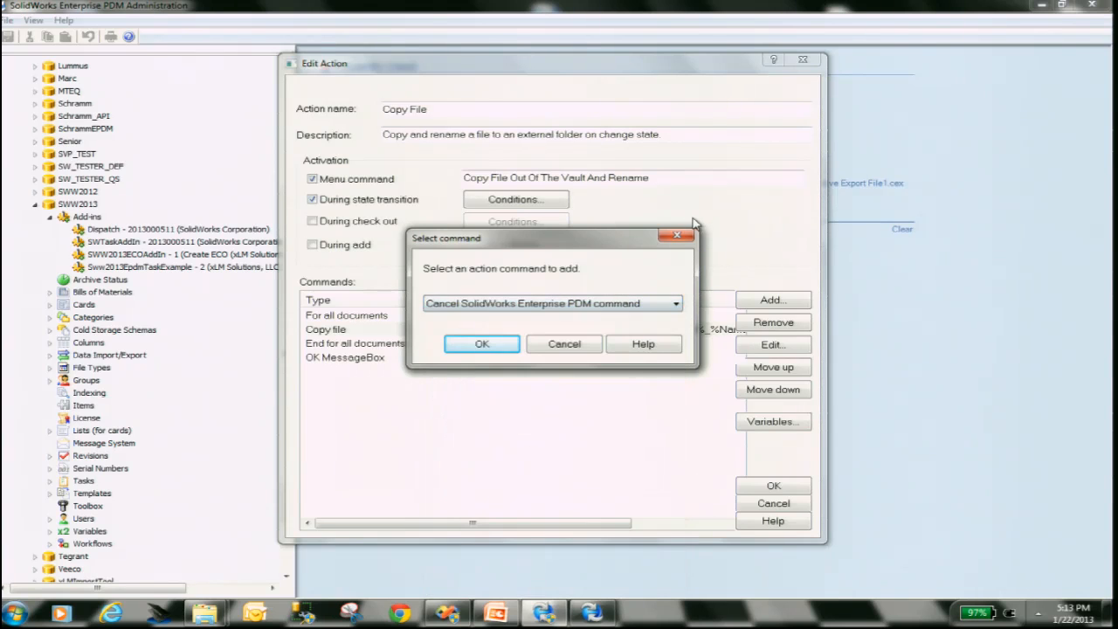
{"action": "left_click", "coordinate": [584, 345]}
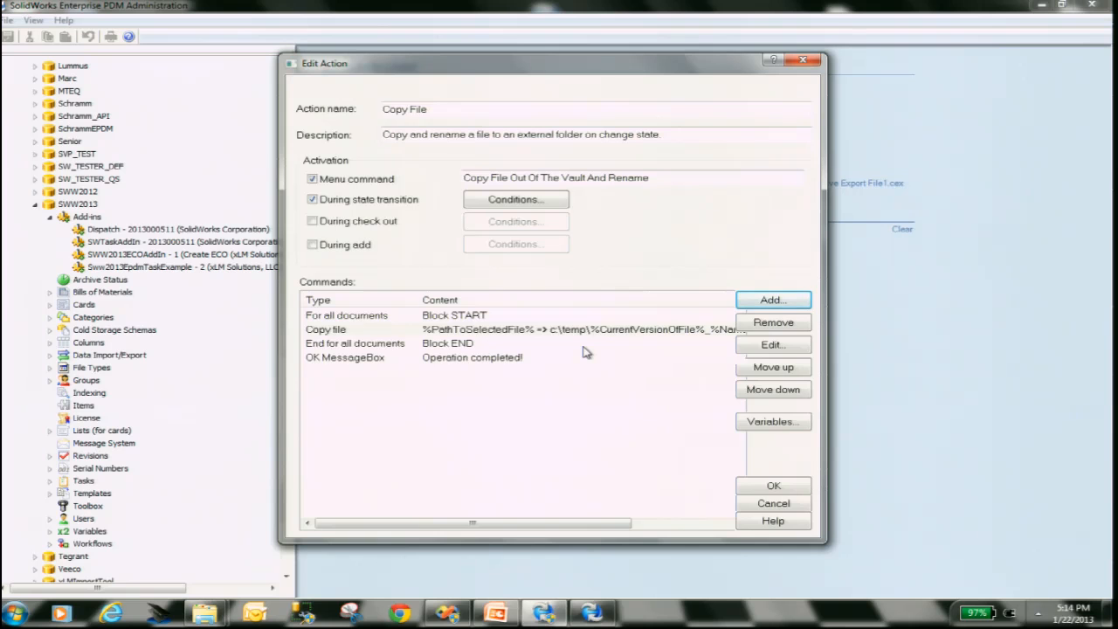
{"action": "left_click", "coordinate": [777, 504]}
{"action": "left_click", "coordinate": [750, 417]}
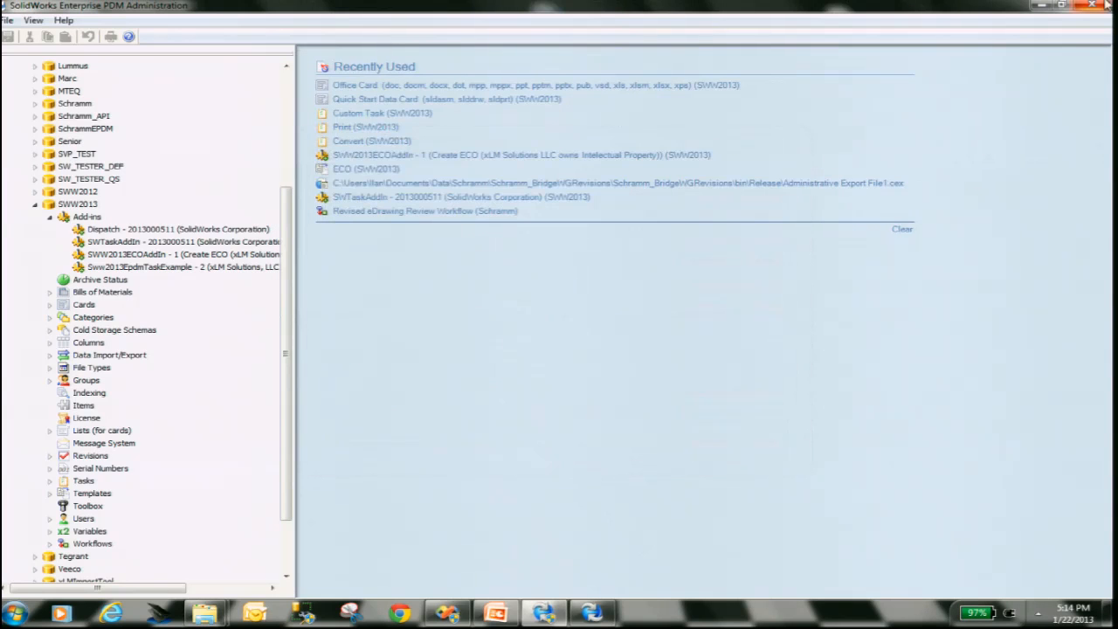
Step: Switch to the PowerPoint presentation, resume the slide show at the Dispatch slide and advance to Advanced Customization Options
{"action": "left_click", "coordinate": [1037, 7]}
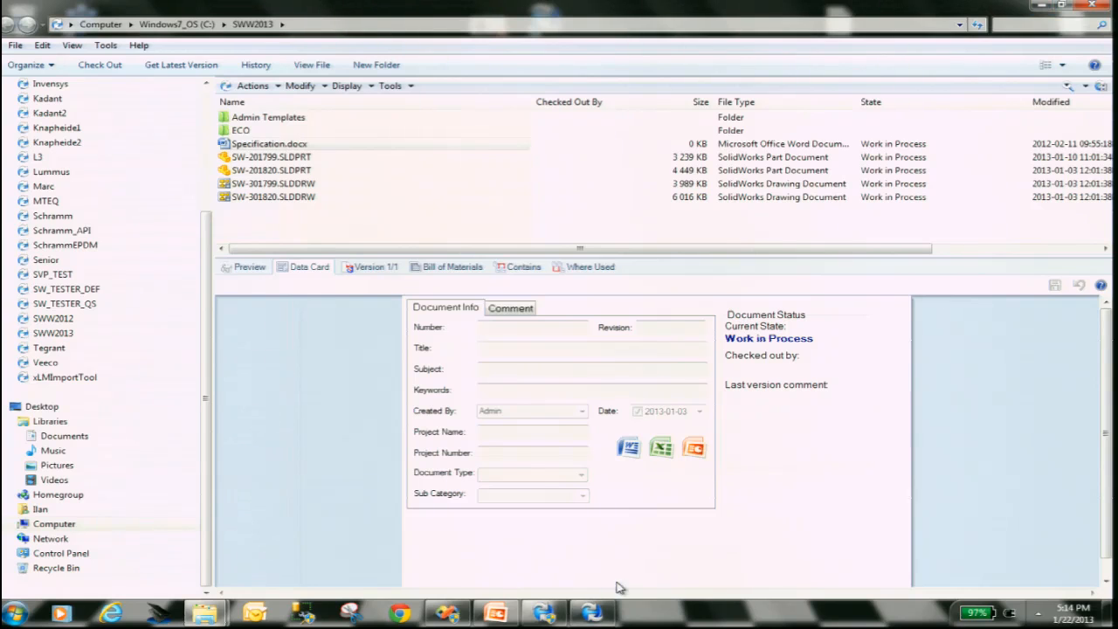
{"action": "left_click", "coordinate": [1095, 5]}
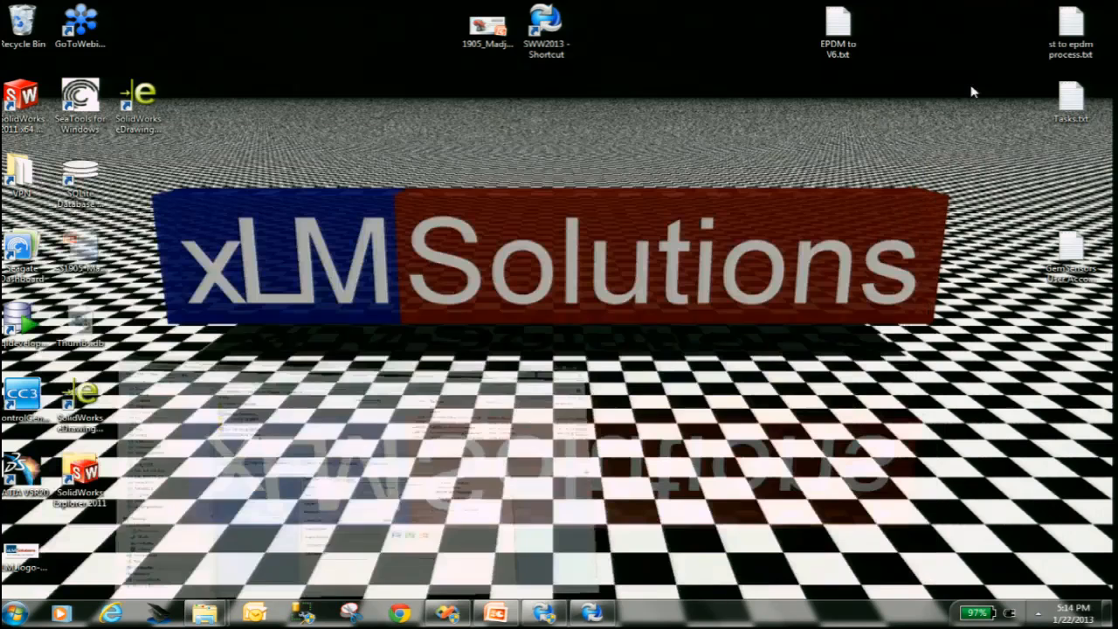
{"action": "left_click", "coordinate": [495, 613]}
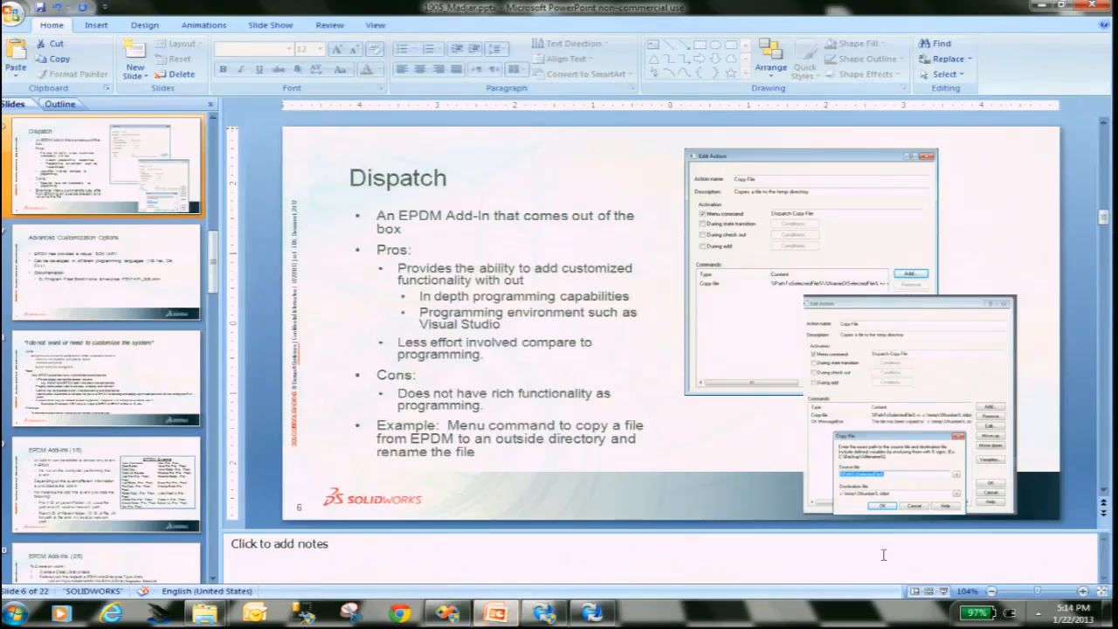
{"action": "left_click", "coordinate": [943, 591]}
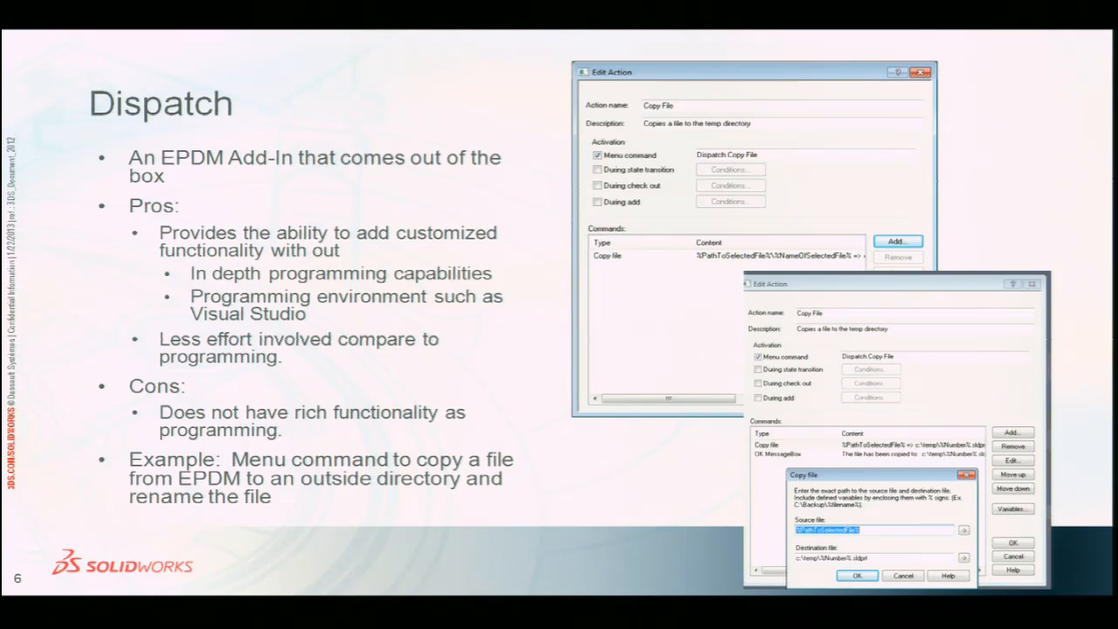
{"action": "key", "text": "Right"}
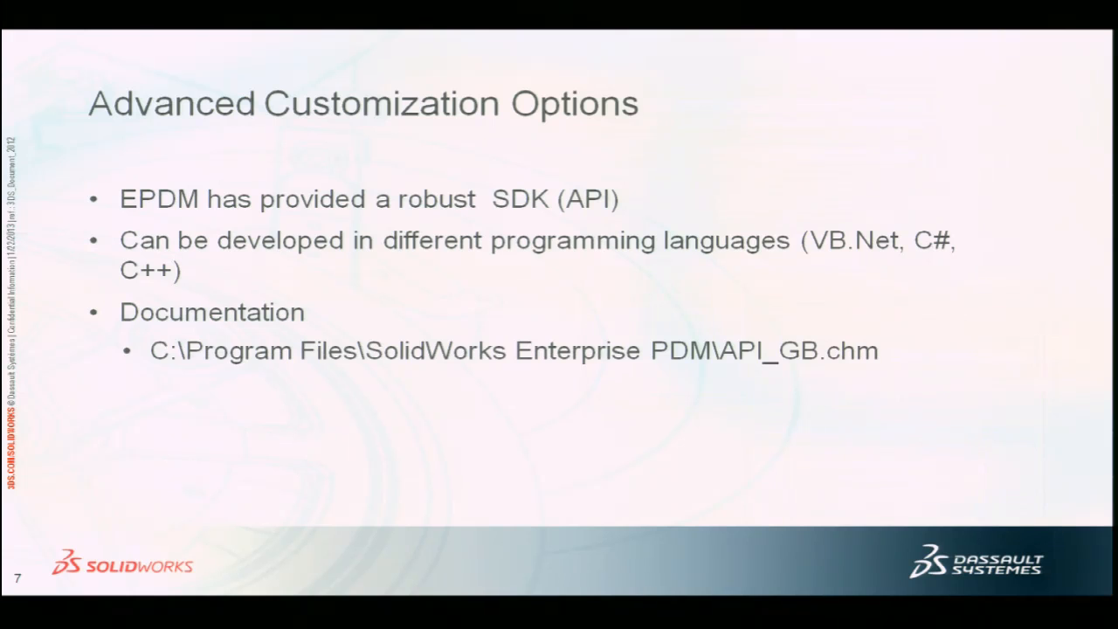
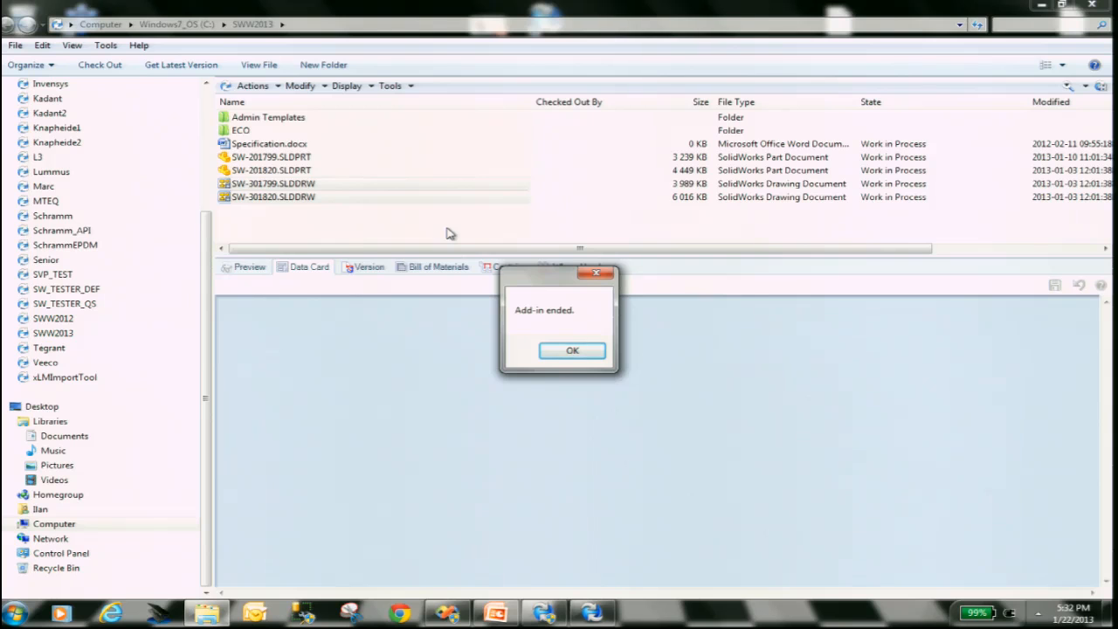
Step: Dismiss the add-in message, open the ECO folder and view the files that ECO-0000030.xlsx contains
{"action": "left_click", "coordinate": [572, 350]}
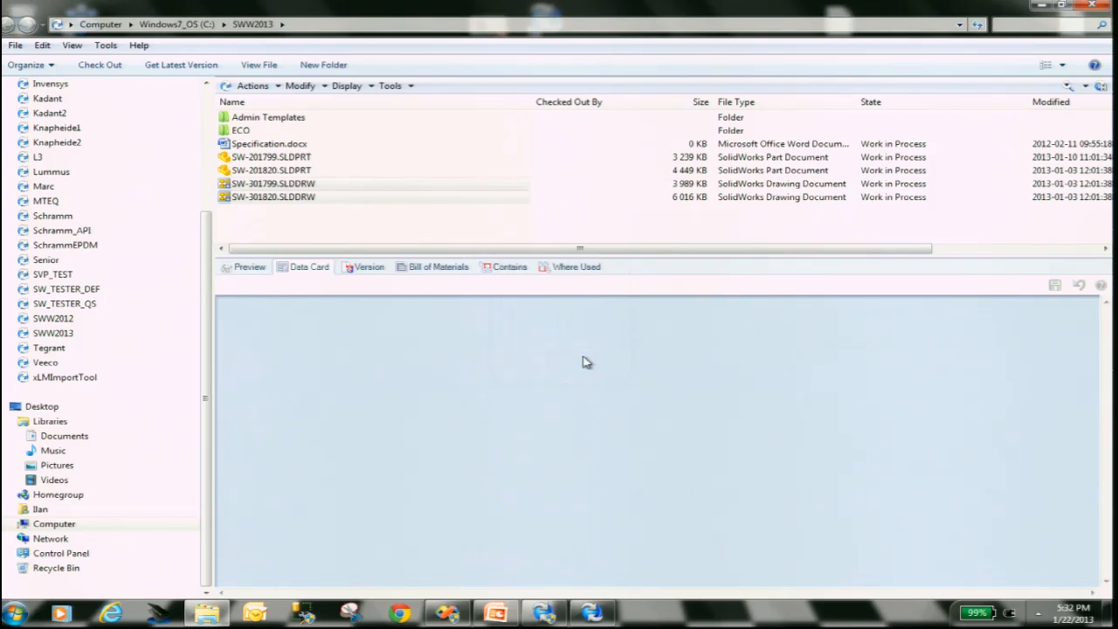
{"action": "left_click", "coordinate": [246, 129]}
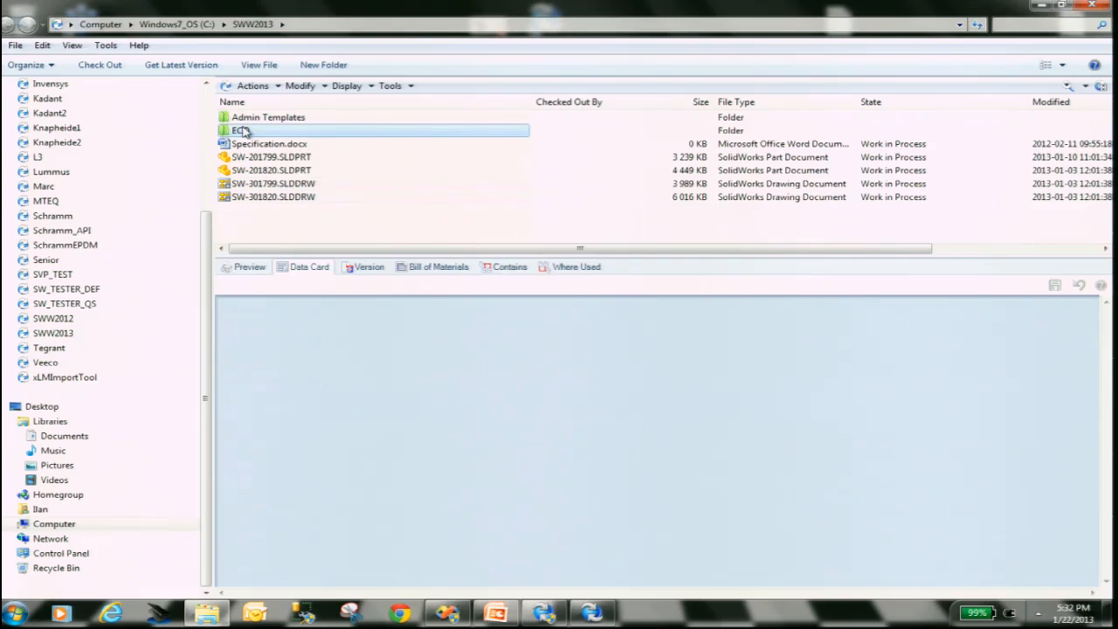
{"action": "double_click", "coordinate": [247, 130]}
{"action": "left_click", "coordinate": [263, 120]}
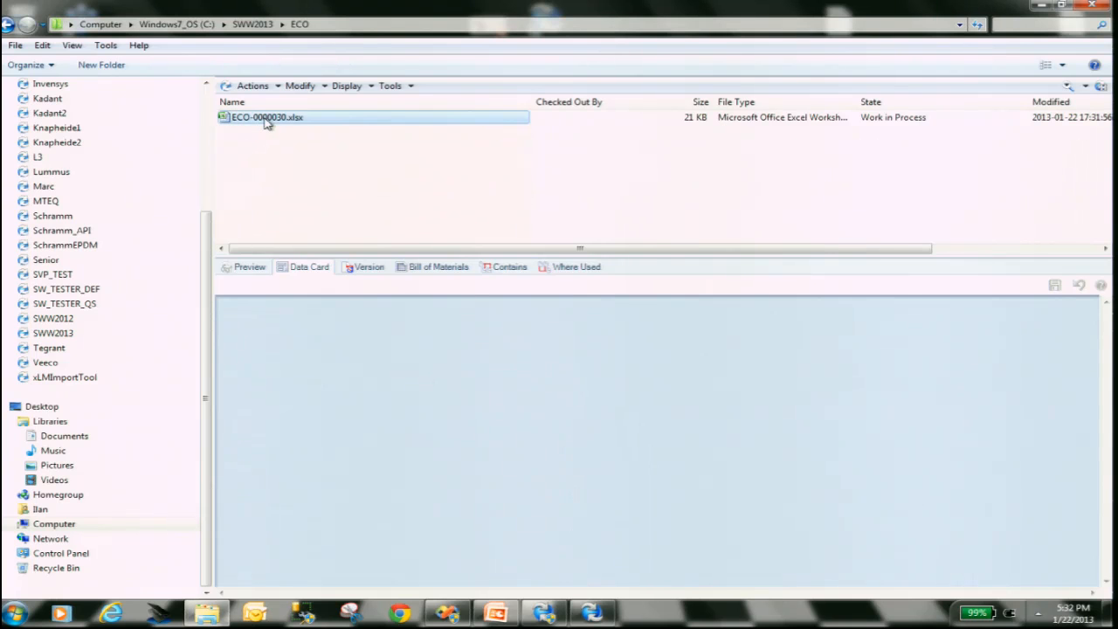
{"action": "left_click", "coordinate": [516, 270]}
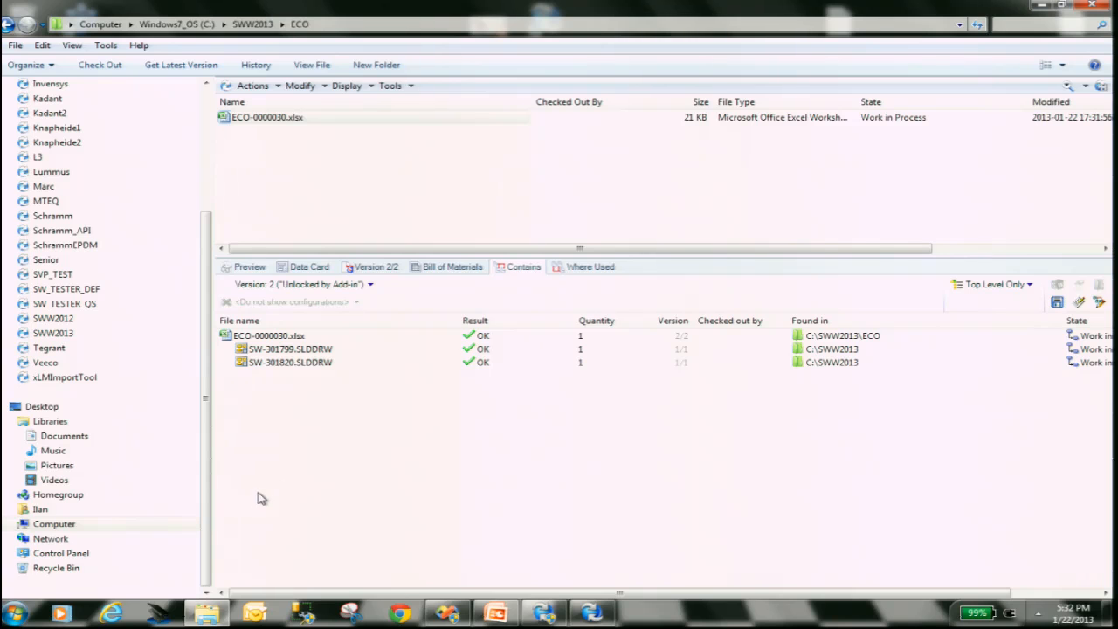
{"action": "left_click", "coordinate": [272, 352]}
{"action": "right_click", "coordinate": [271, 352]}
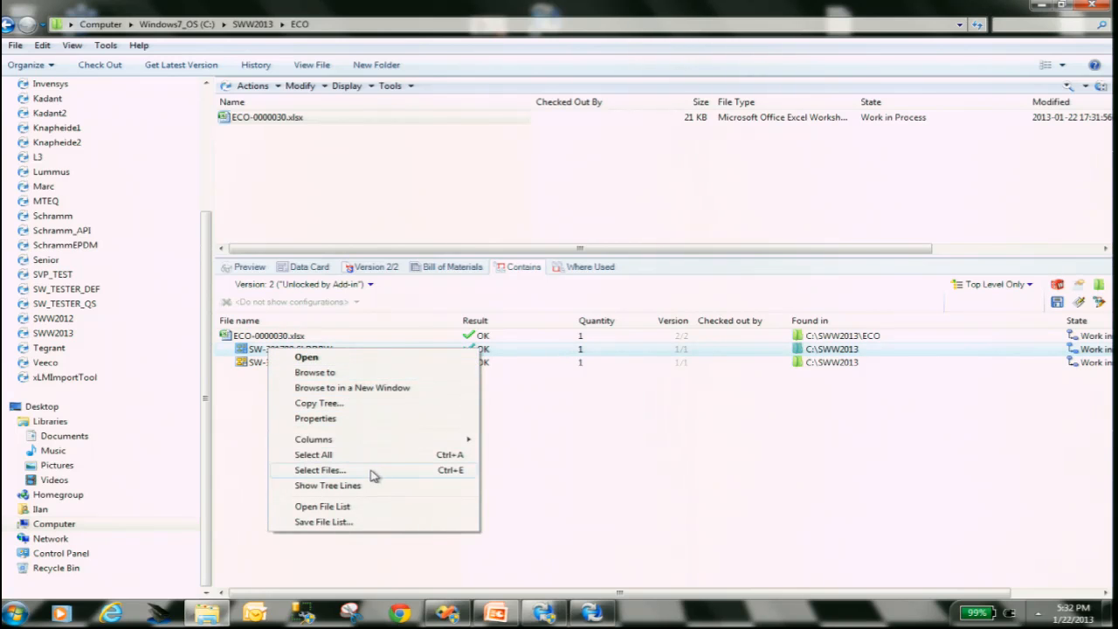
{"action": "left_click", "coordinate": [569, 418]}
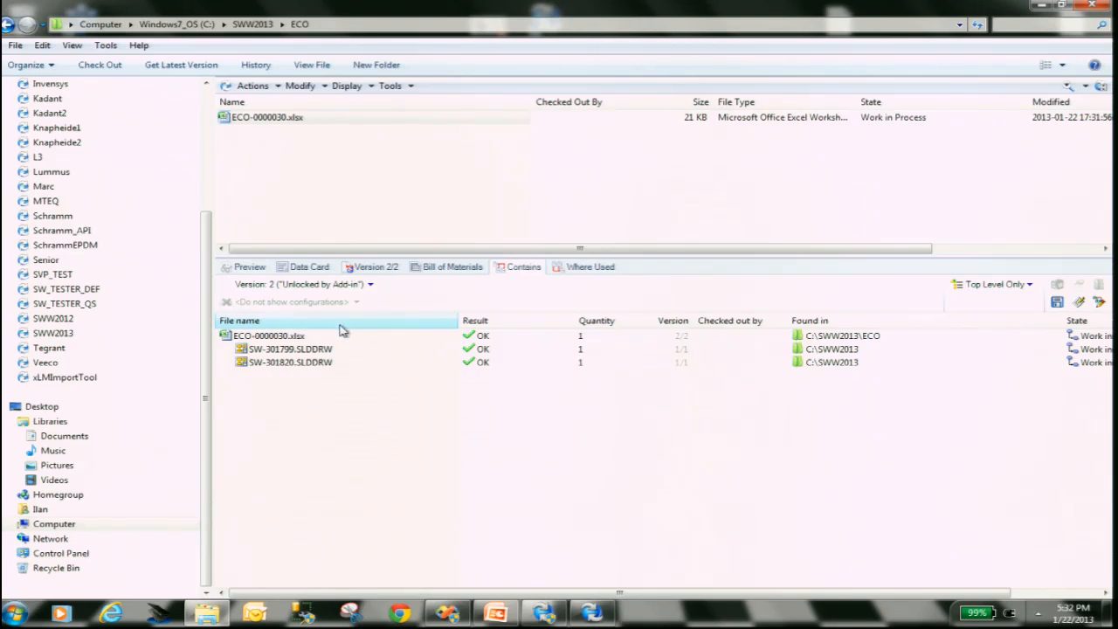
Step: Open ECO-0000030.xlsx to review its affected items, close the workbook and view the file's data card
{"action": "left_click", "coordinate": [286, 338]}
{"action": "double_click", "coordinate": [287, 338]}
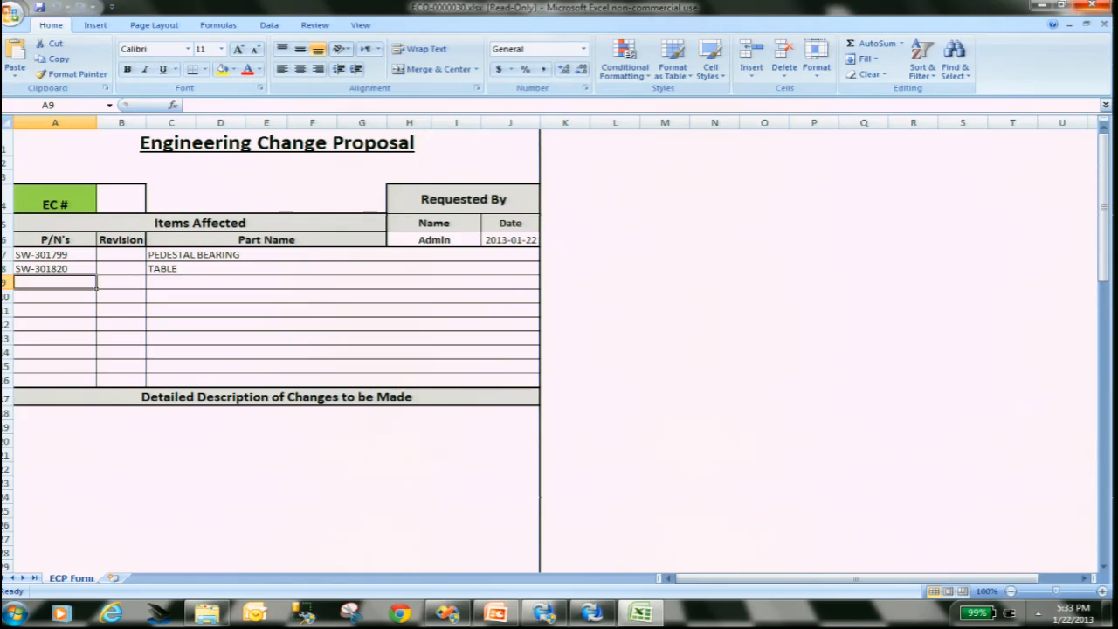
{"action": "left_click", "coordinate": [1091, 5]}
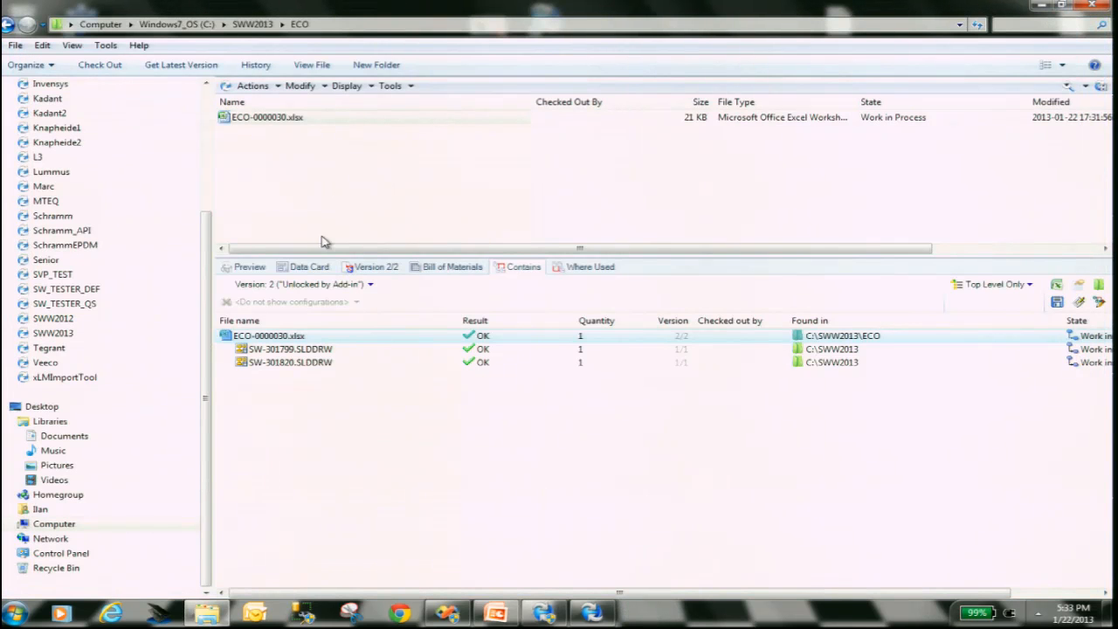
{"action": "left_click", "coordinate": [309, 266]}
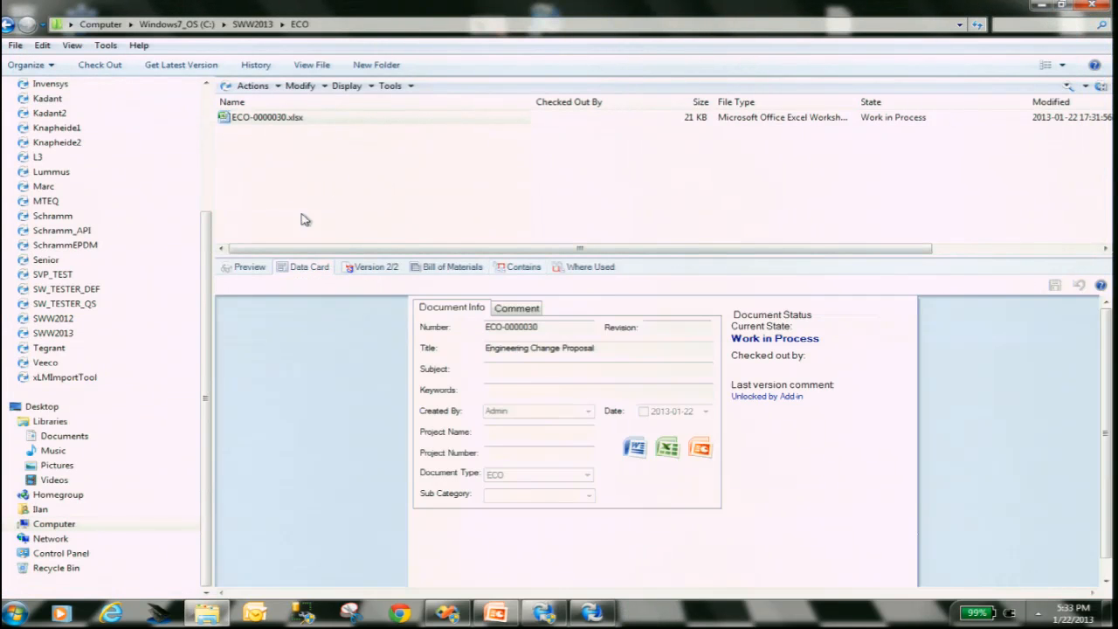
Step: Review which files the Submit for Approval transition of ECO-0000030.xlsx includes, and cancel the state change
{"action": "right_click", "coordinate": [286, 120]}
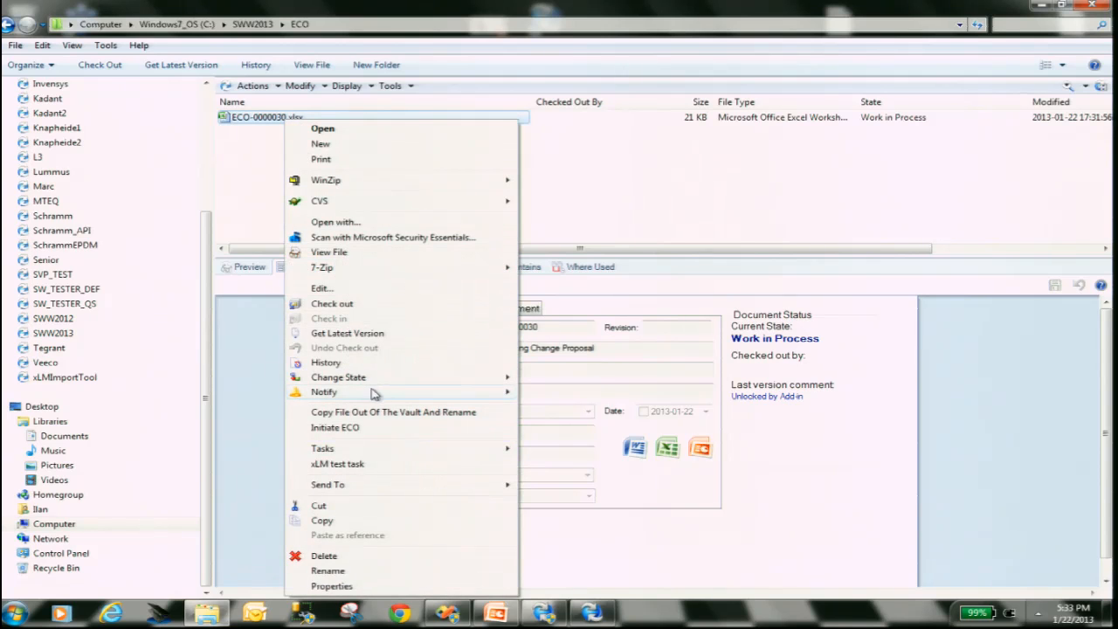
{"action": "mouse_move", "coordinate": [378, 379]}
{"action": "left_click", "coordinate": [564, 393]}
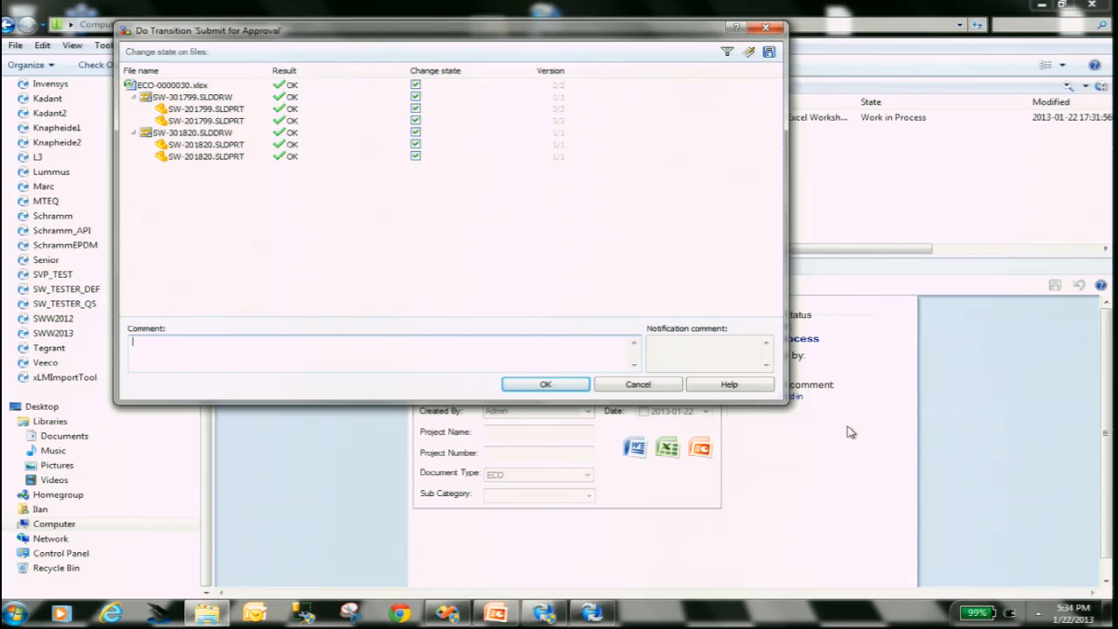
{"action": "left_click", "coordinate": [638, 385]}
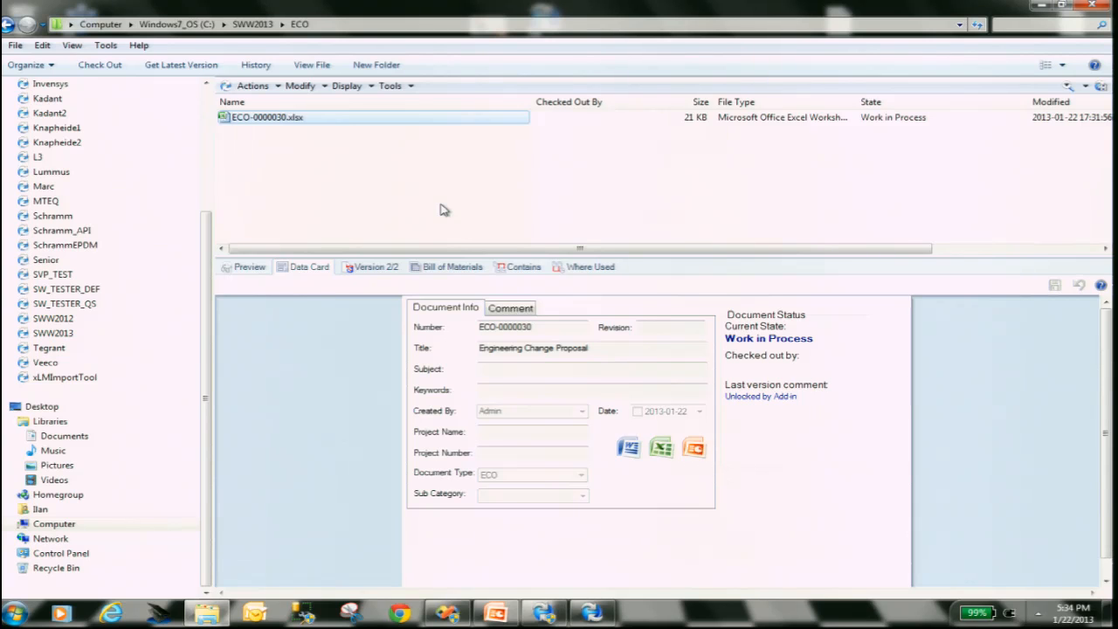
Step: Switch to the PowerPoint presentation, resume the slide show and advance to the Tasks (1/2) – Configuration & Customization slide
{"action": "left_click", "coordinate": [1039, 5]}
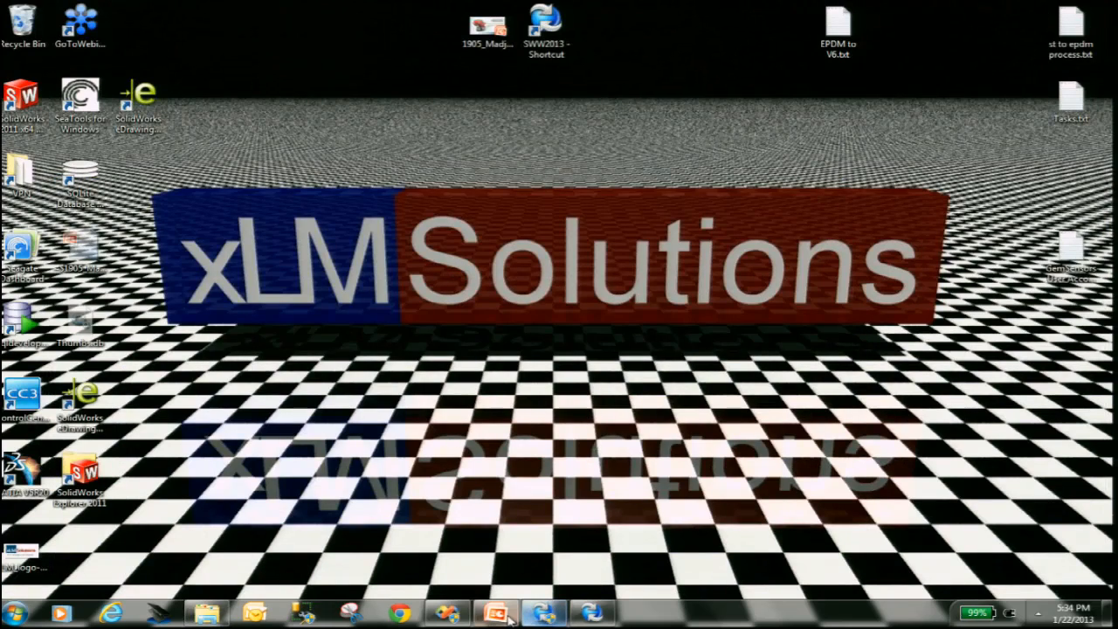
{"action": "left_click", "coordinate": [498, 614]}
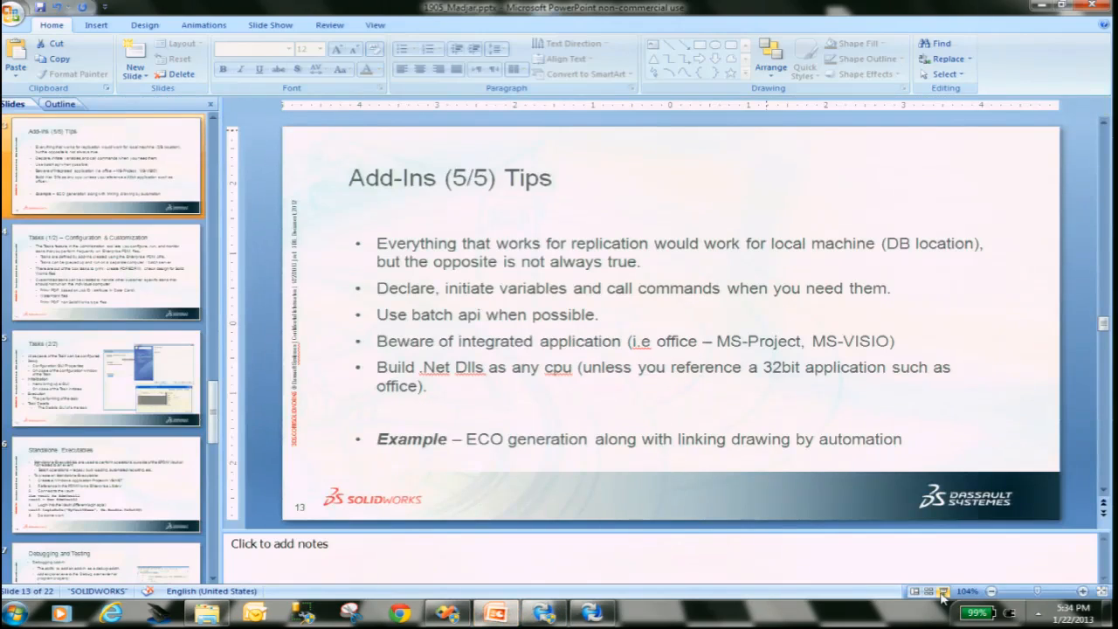
{"action": "left_click", "coordinate": [967, 596]}
{"action": "key", "text": "Right"}
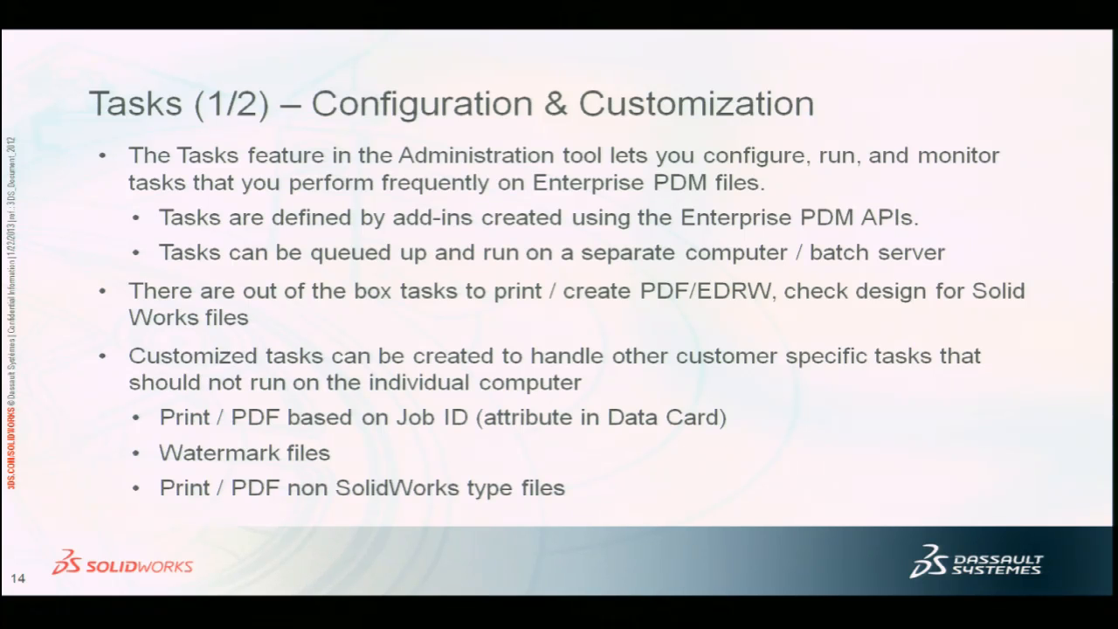
Step: End the slide show, switch to the Visual Studio add-in project and examine the GetAddInInfo and OnCmd procedures in Main.vb
{"action": "key", "text": "Escape"}
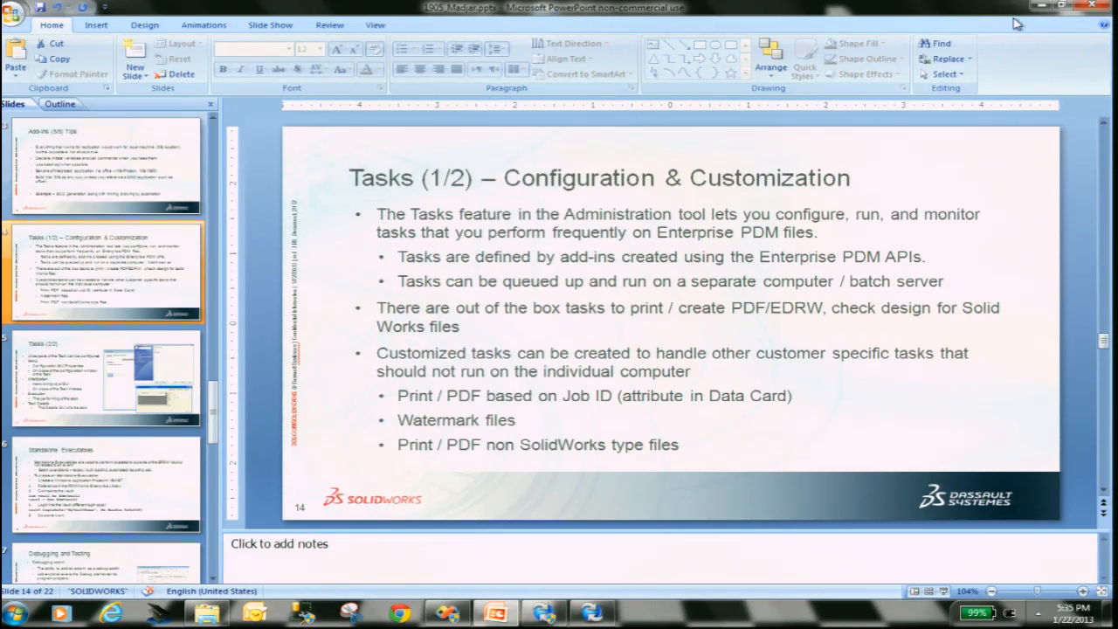
{"action": "left_click", "coordinate": [1040, 7]}
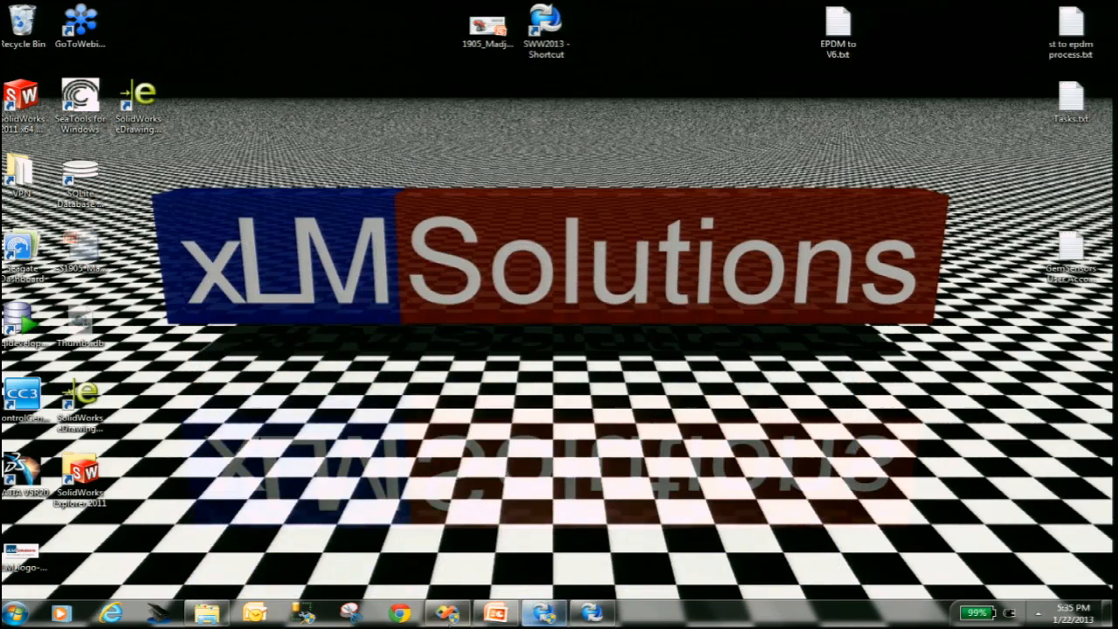
{"action": "left_click", "coordinate": [447, 613]}
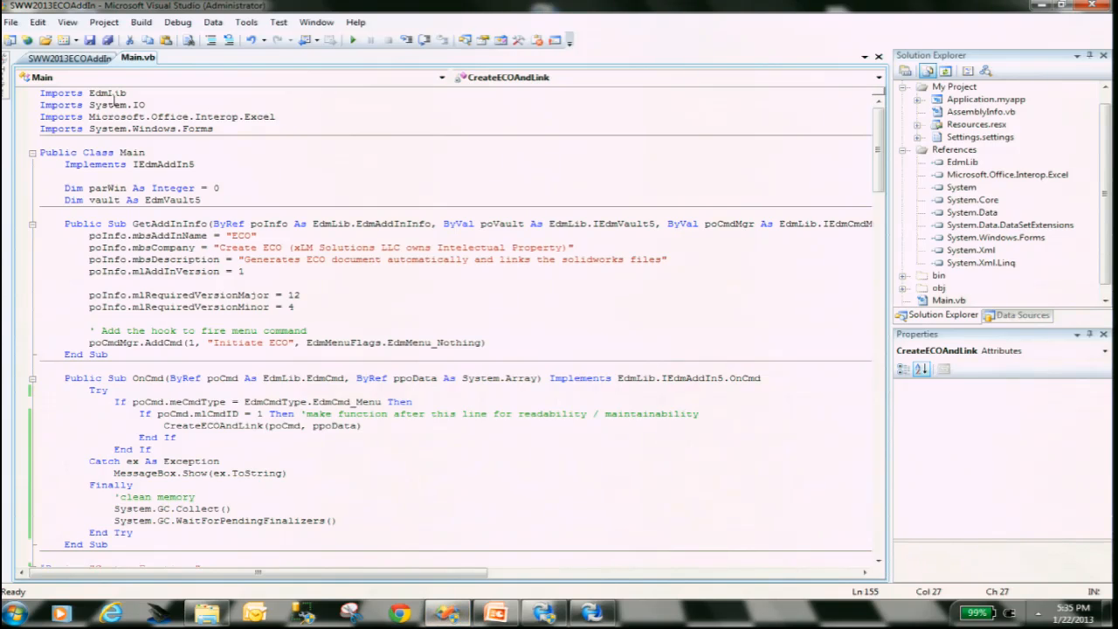
{"action": "left_click_drag", "start_coordinate": [63, 225], "coordinate": [206, 508]}
{"action": "left_click", "coordinate": [197, 284]}
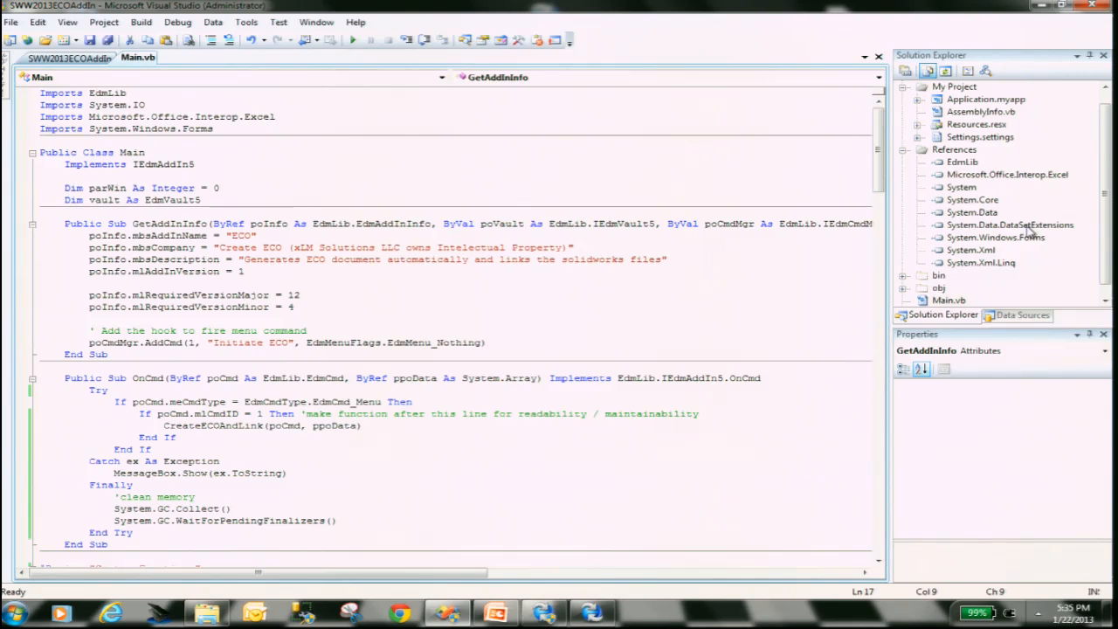
Step: Inspect the project's EdmLib reference, its Imports line and the IEdmAddIn5 interface implemented by the Main class
{"action": "left_click", "coordinate": [965, 164]}
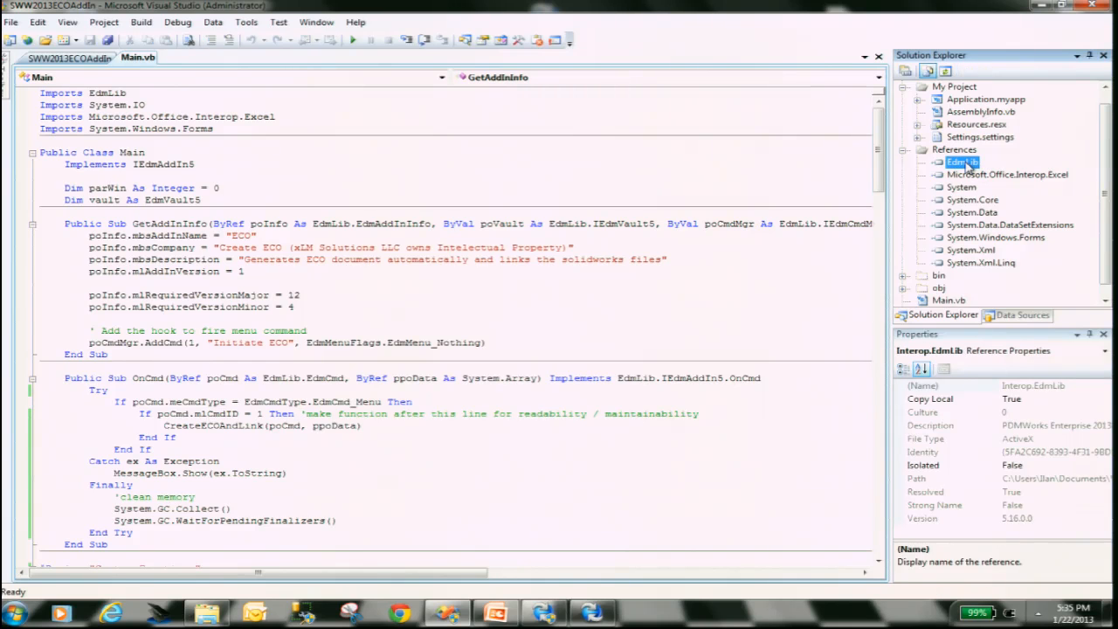
{"action": "double_click", "coordinate": [104, 94]}
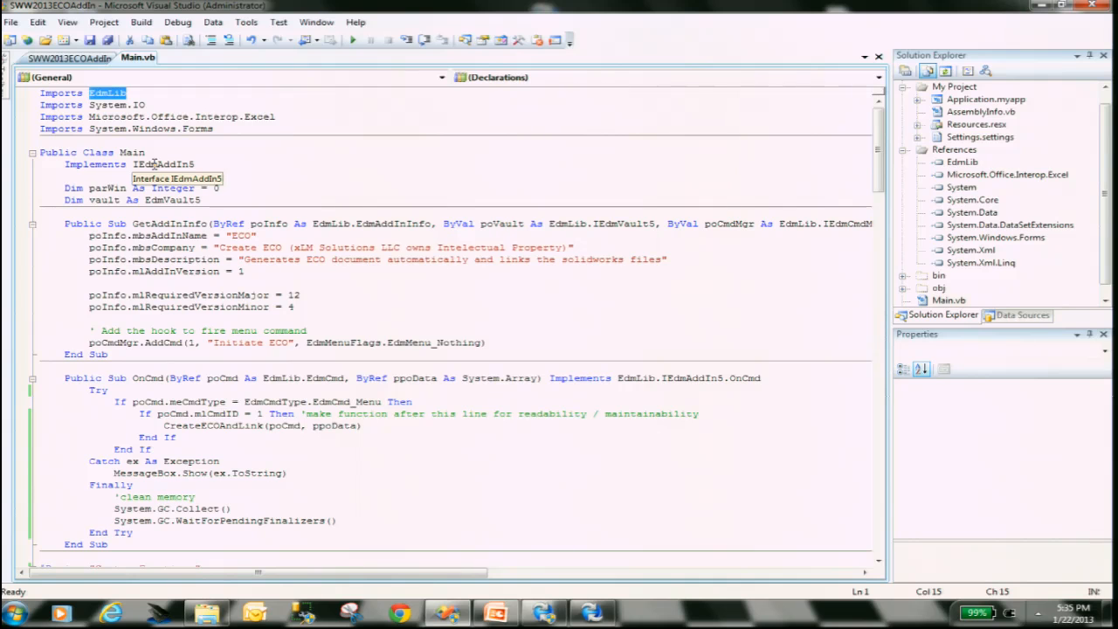
{"action": "double_click", "coordinate": [156, 165]}
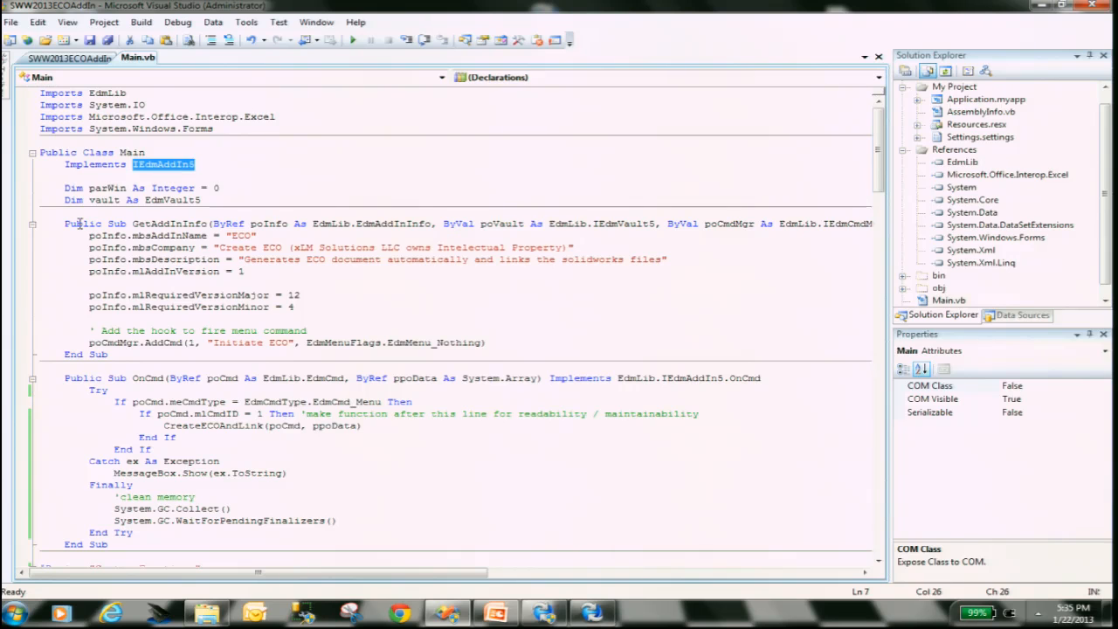
Step: Examine the GetAddInInfo and OnCmd declarations in Main.vb and the add-in details assigned to poInfo
{"action": "left_click_drag", "start_coordinate": [65, 223], "coordinate": [200, 224]}
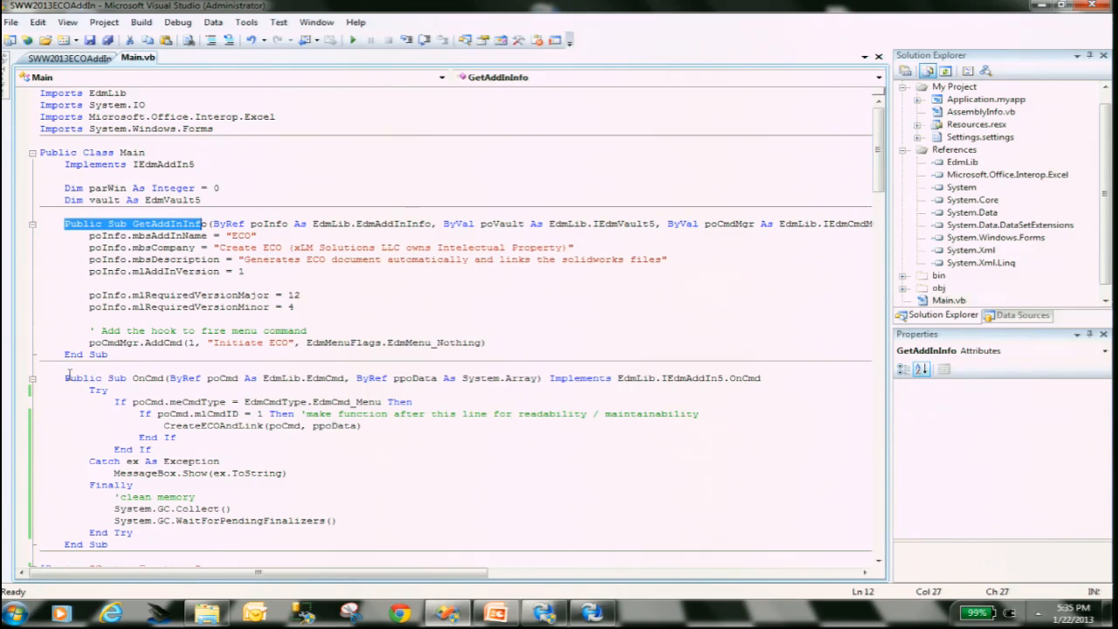
{"action": "left_click_drag", "start_coordinate": [66, 377], "coordinate": [234, 389]}
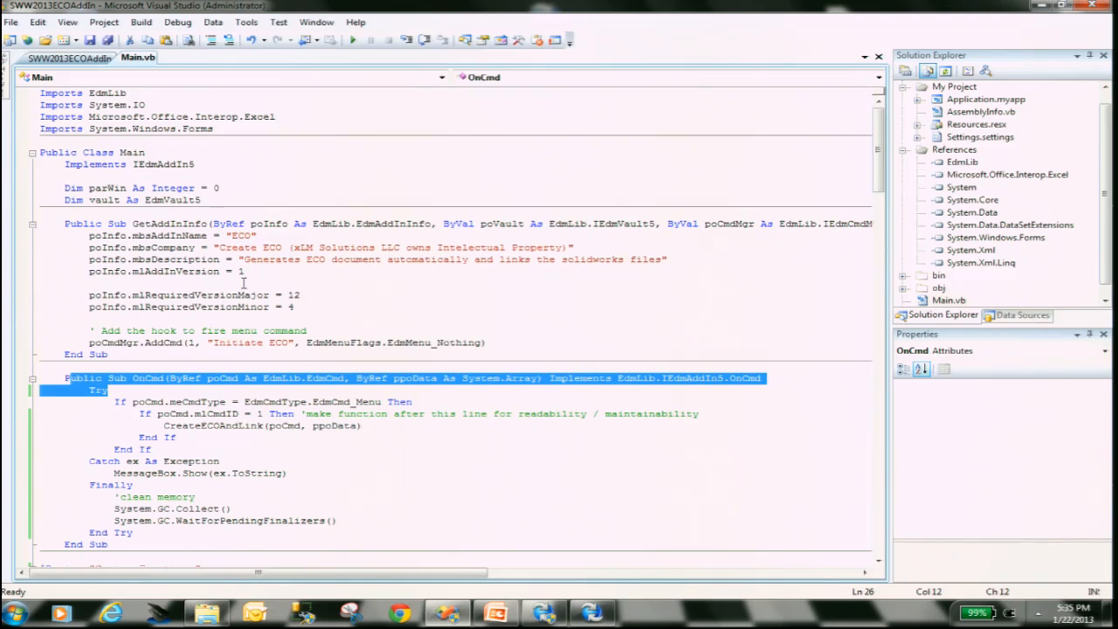
{"action": "left_click_drag", "start_coordinate": [213, 236], "coordinate": [337, 342]}
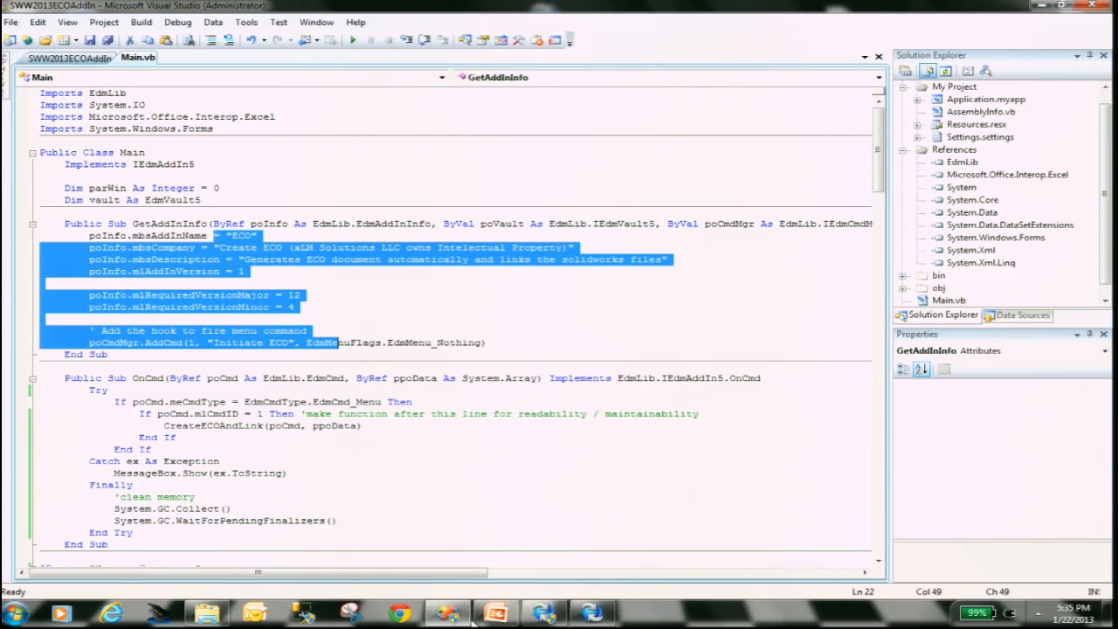
Step: Switch to the Enterprise PDM Administration tool, view the SWW2013ECOAddIn properties in the SWW2013 vault, cancel, and return to Visual Studio
{"action": "left_click", "coordinate": [554, 614]}
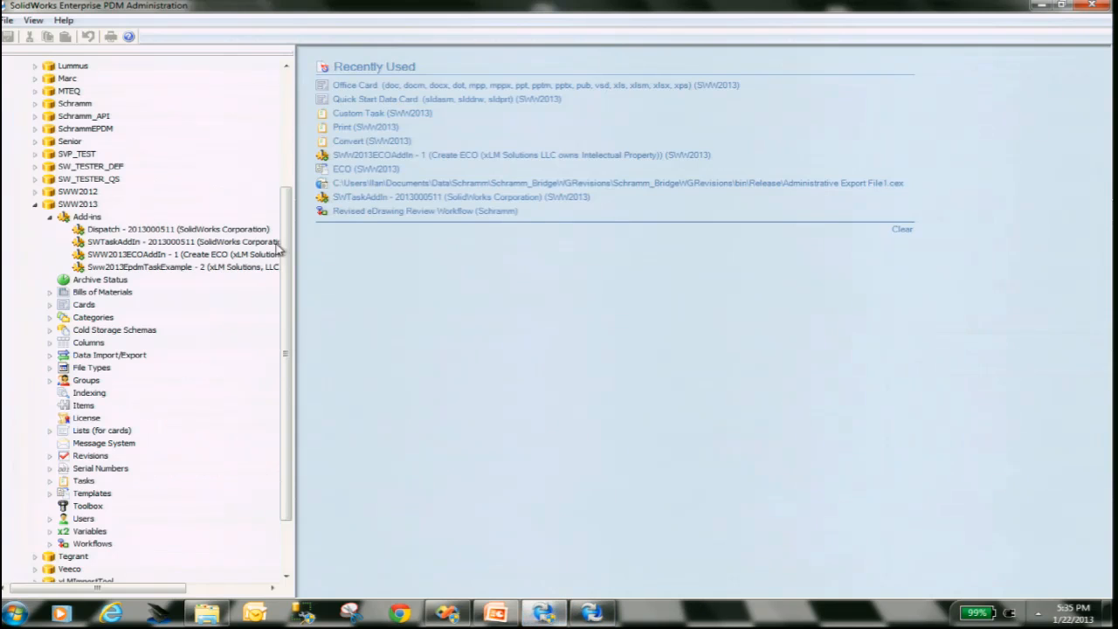
{"action": "double_click", "coordinate": [156, 255]}
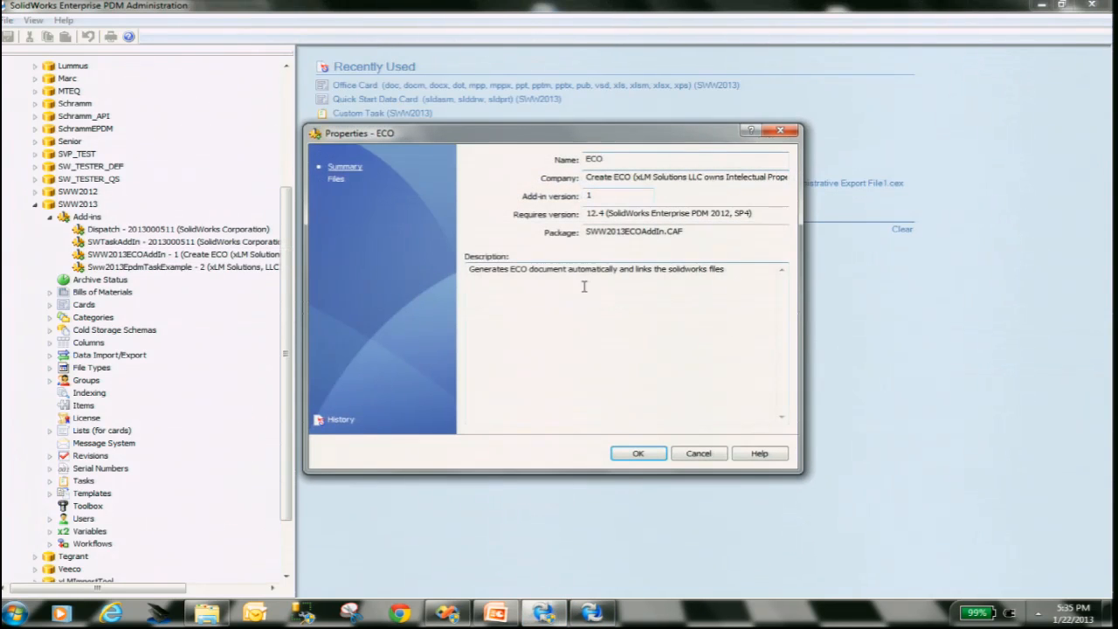
{"action": "left_click", "coordinate": [699, 453]}
{"action": "left_click", "coordinate": [1039, 7]}
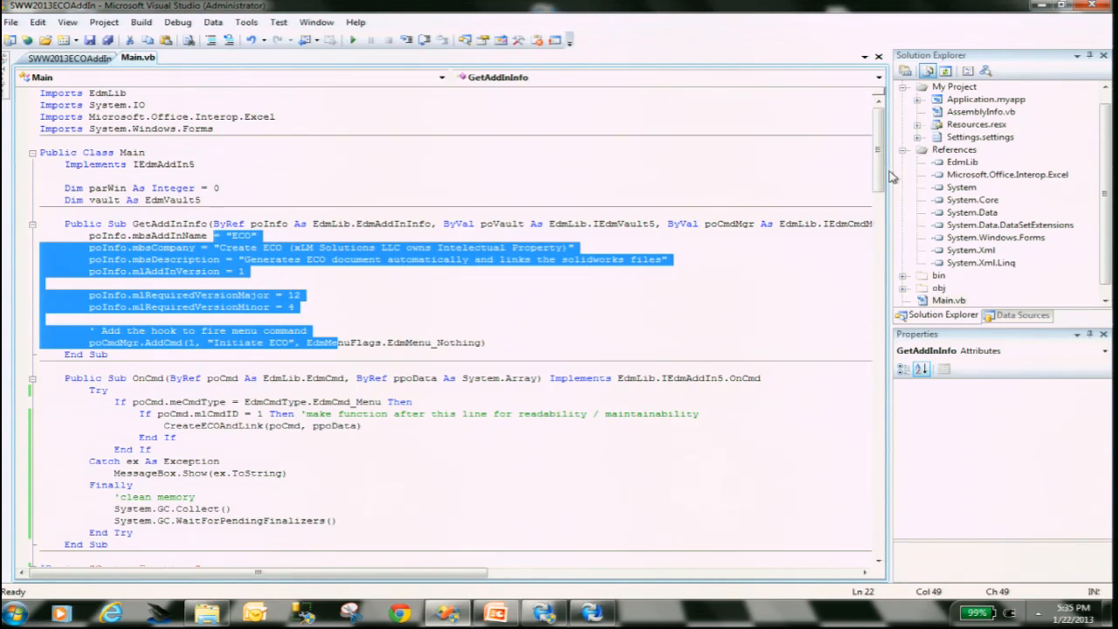
Step: Trace the code from the mlCmdID check in OnCmd through the CreateECOAndLink call to RunTemplateEx
{"action": "left_click_drag", "start_coordinate": [880, 171], "coordinate": [890, 212]}
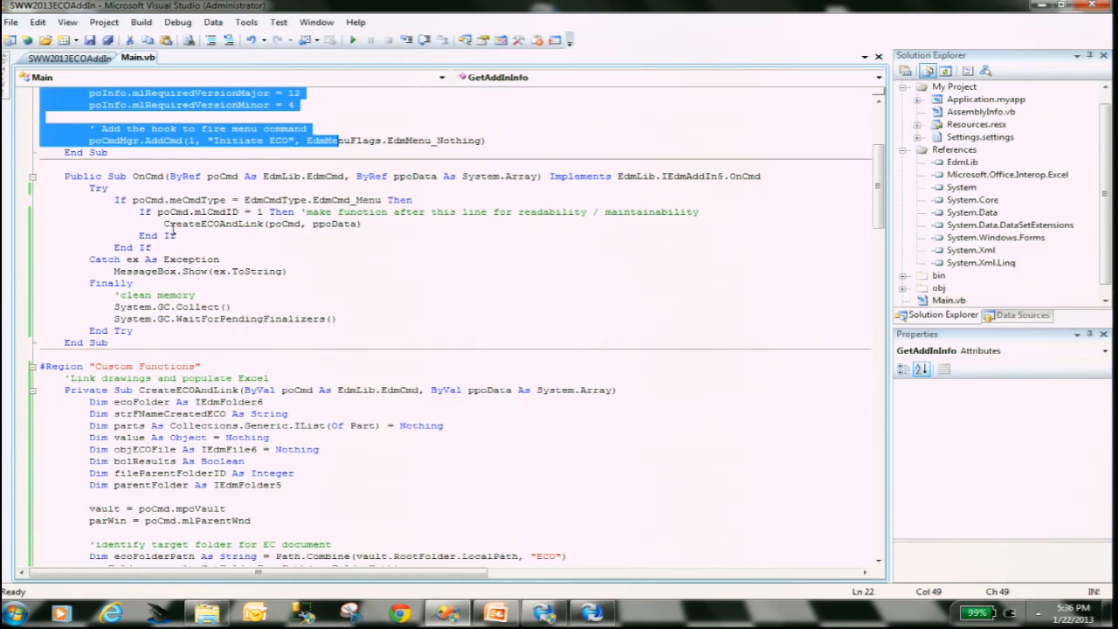
{"action": "double_click", "coordinate": [204, 214]}
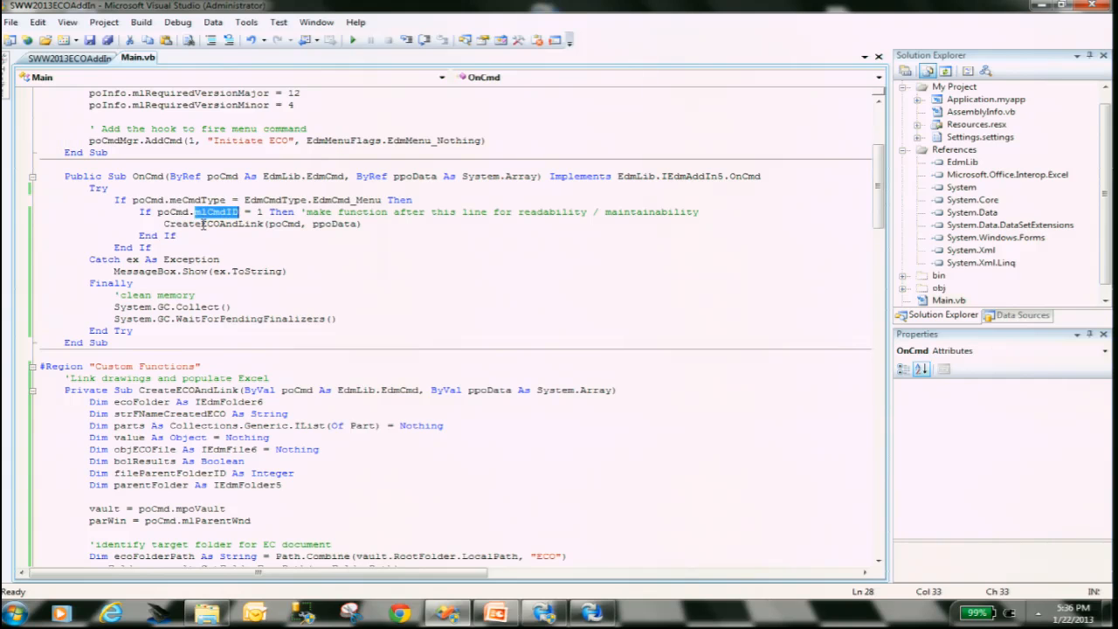
{"action": "double_click", "coordinate": [194, 225]}
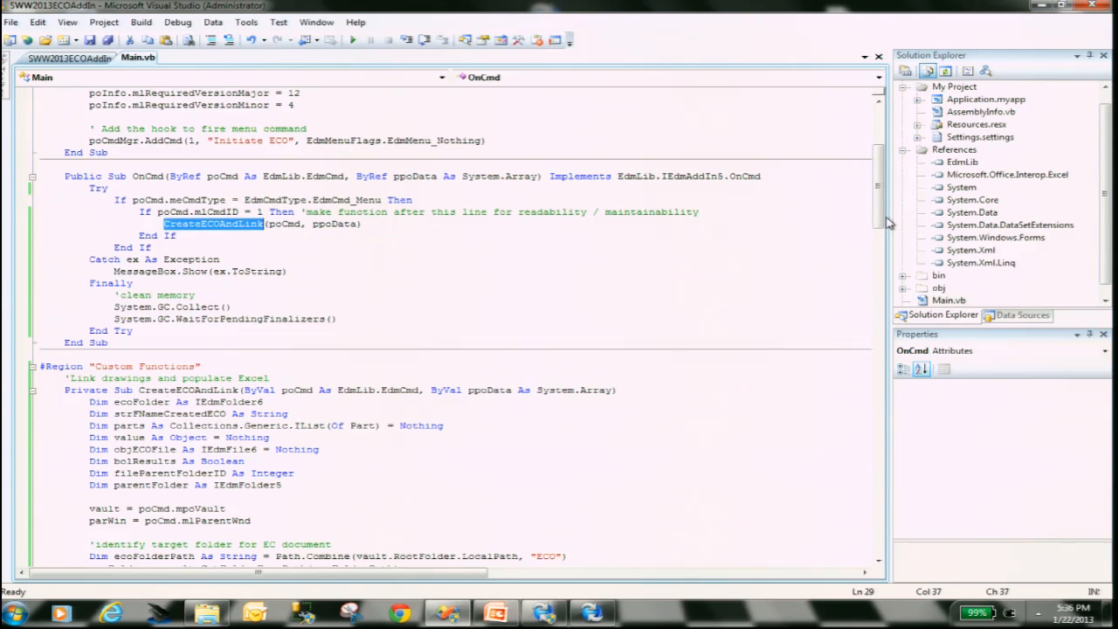
{"action": "left_click_drag", "start_coordinate": [882, 220], "coordinate": [889, 264]}
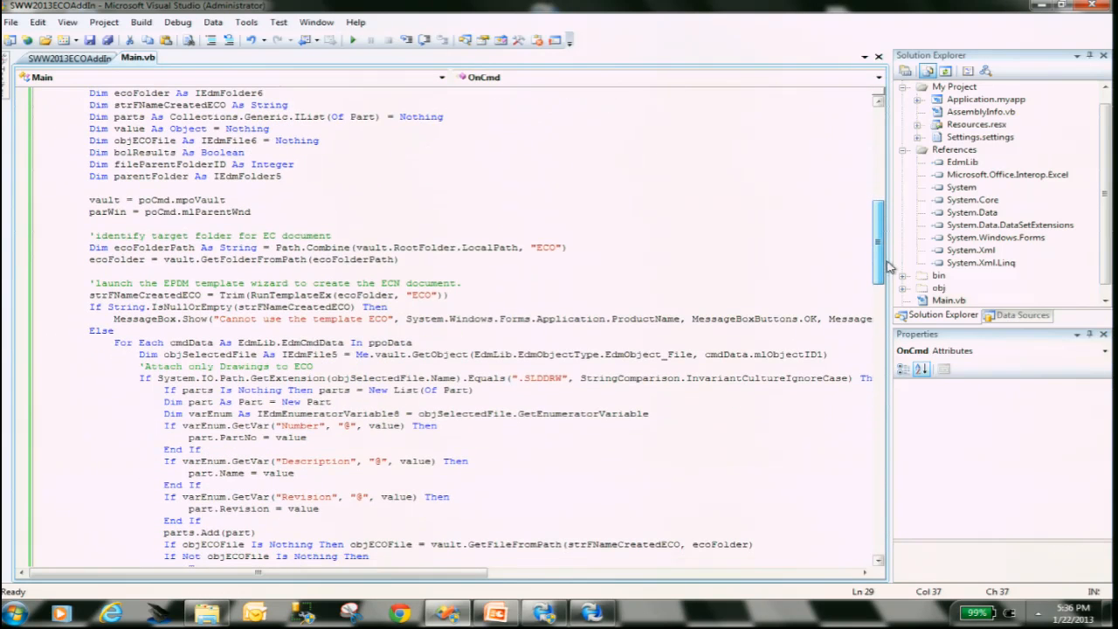
{"action": "double_click", "coordinate": [290, 295]}
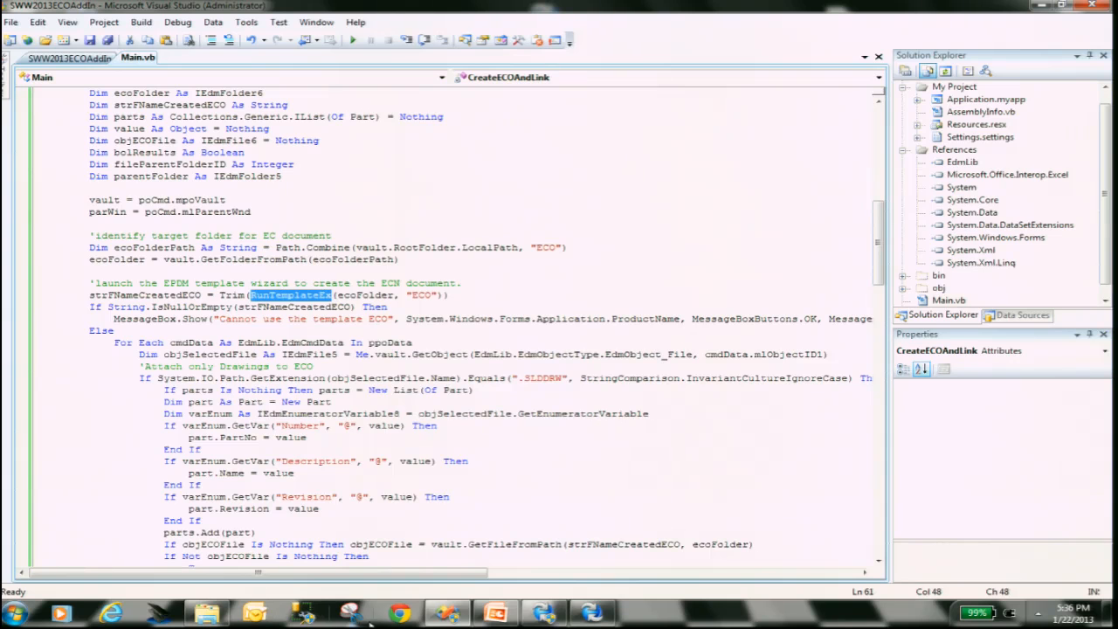
Step: Switch to the Administration tool, locate the ECO template of the SWW2013 vault, and return to Visual Studio
{"action": "left_click", "coordinate": [543, 614]}
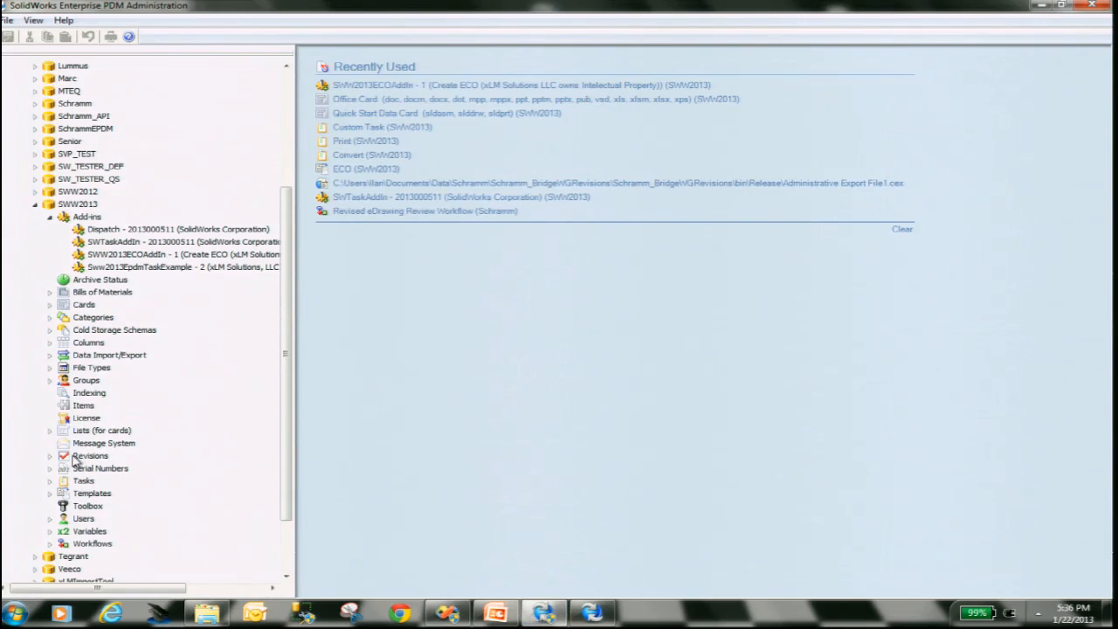
{"action": "left_click", "coordinate": [50, 494]}
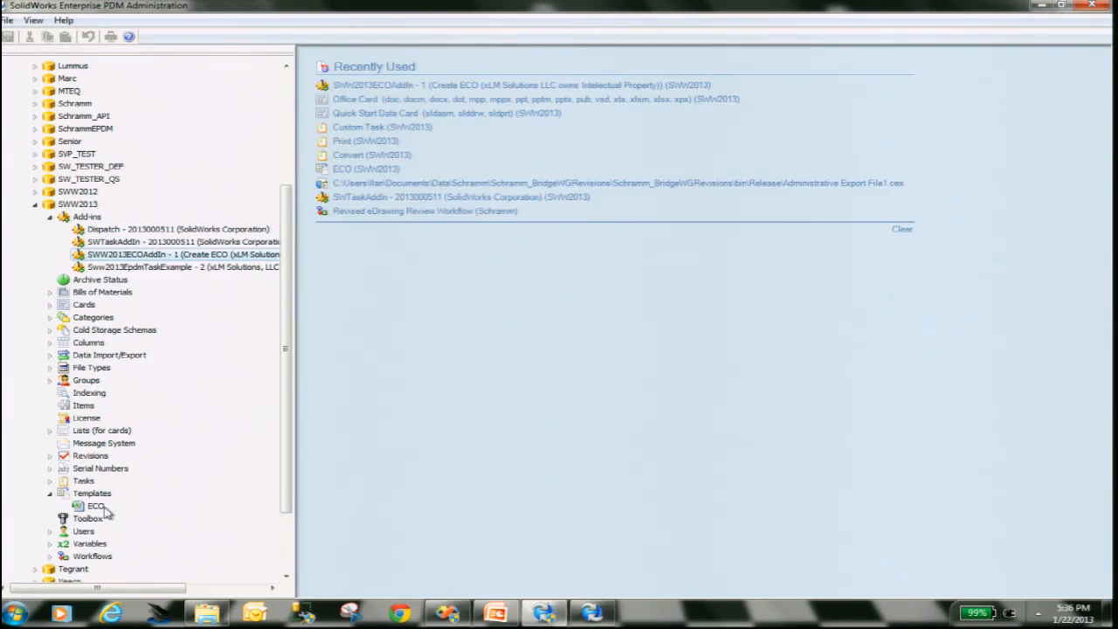
{"action": "left_click", "coordinate": [94, 507]}
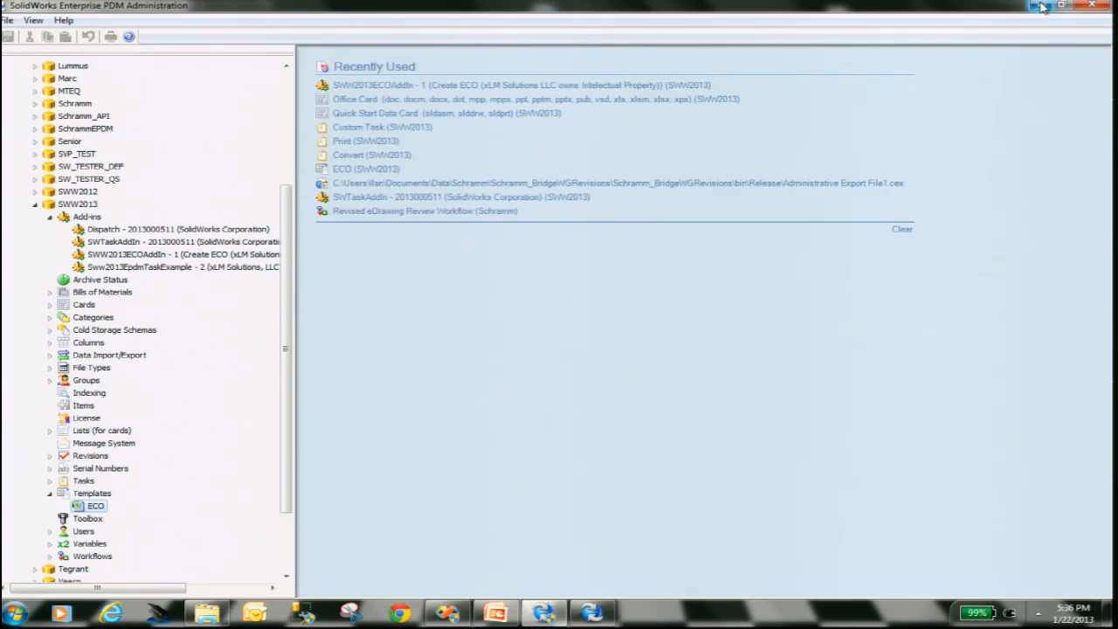
{"action": "left_click", "coordinate": [1039, 6]}
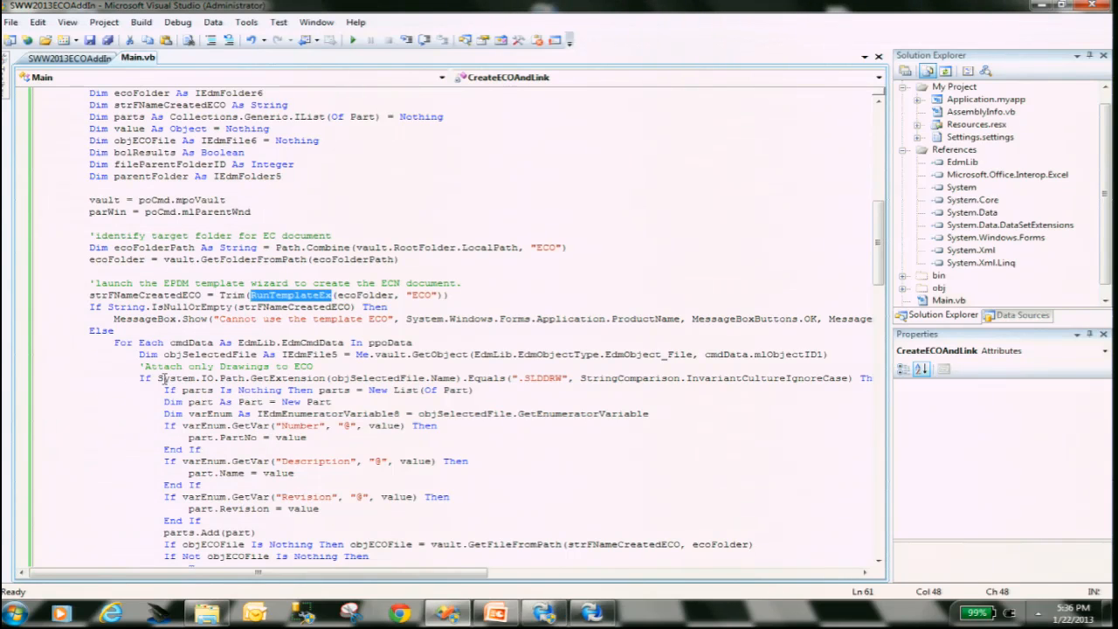
Step: Examine CreateECOAndLink's loop over ppoData, its GetVar reads for Number, Description and Revision, and the closing UnlockFile call
{"action": "left_click_drag", "start_coordinate": [117, 342], "coordinate": [423, 344]}
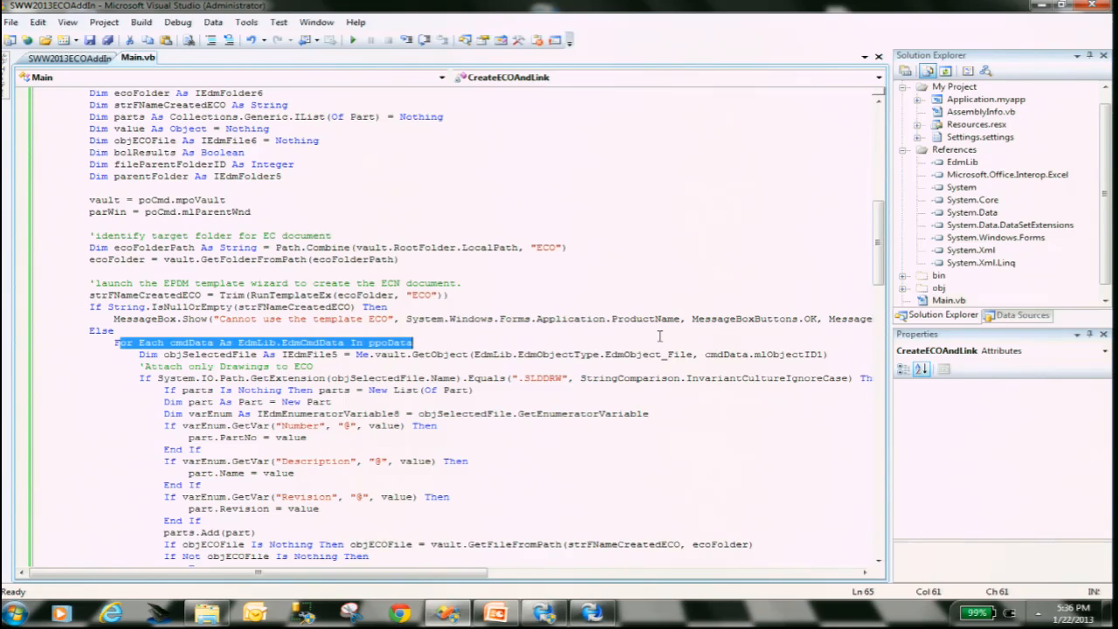
{"action": "left_click_drag", "start_coordinate": [878, 266], "coordinate": [878, 289]}
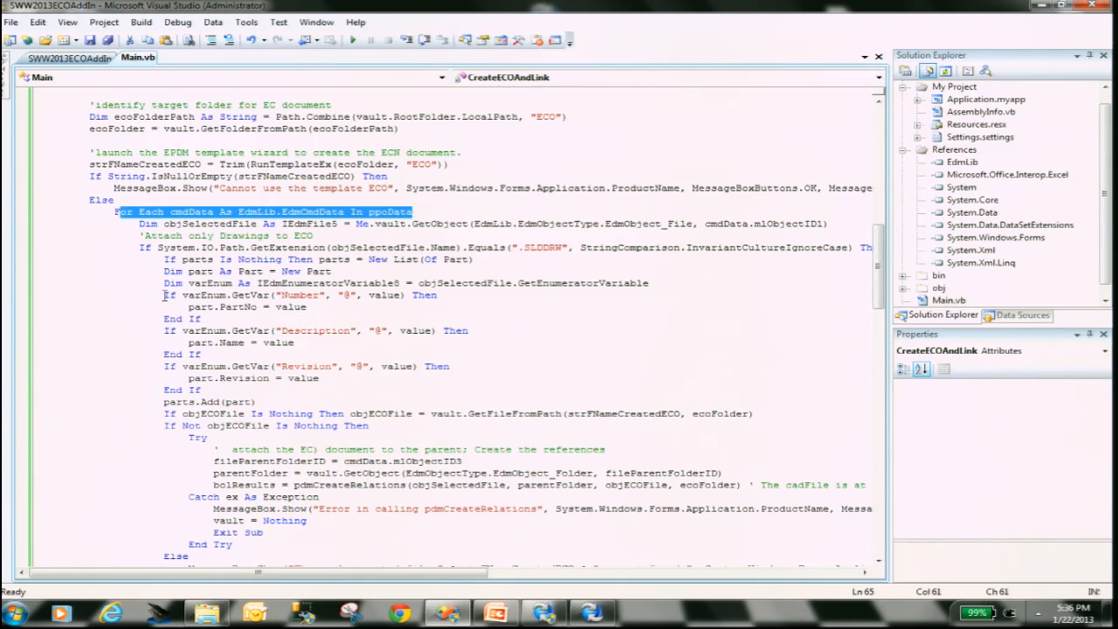
{"action": "left_click_drag", "start_coordinate": [165, 295], "coordinate": [375, 374]}
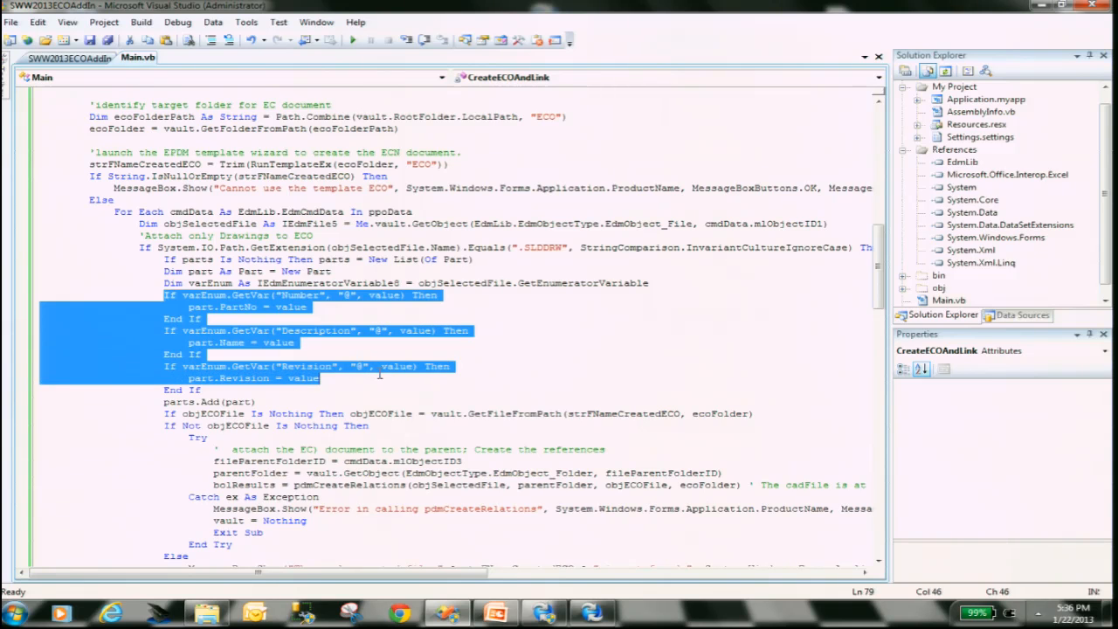
{"action": "left_click_drag", "start_coordinate": [880, 278], "coordinate": [906, 453]}
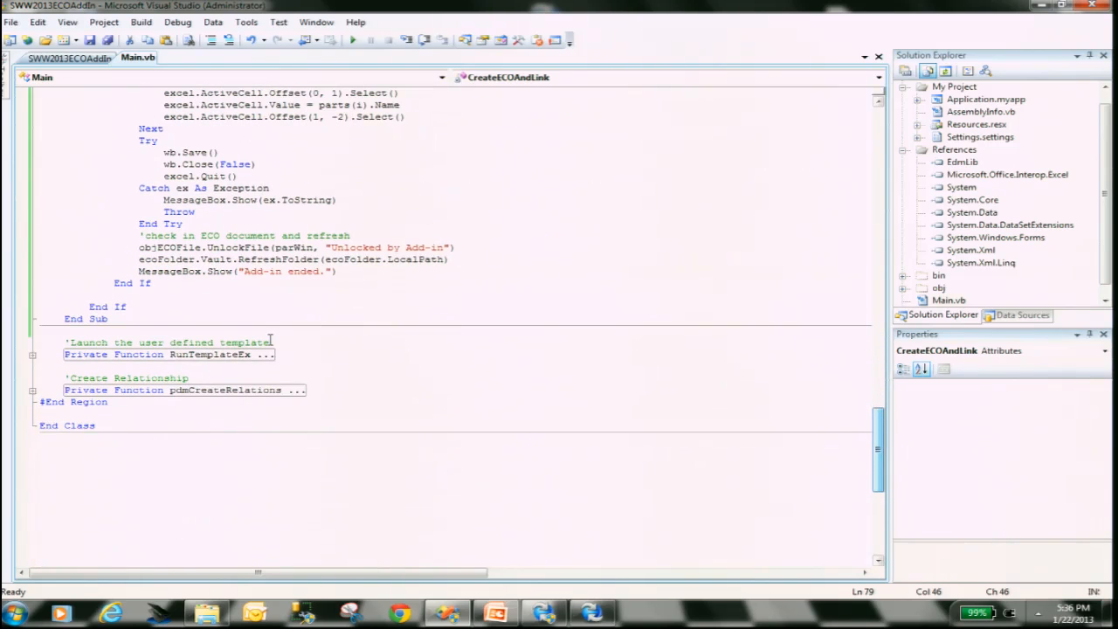
{"action": "left_click_drag", "start_coordinate": [139, 249], "coordinate": [478, 250]}
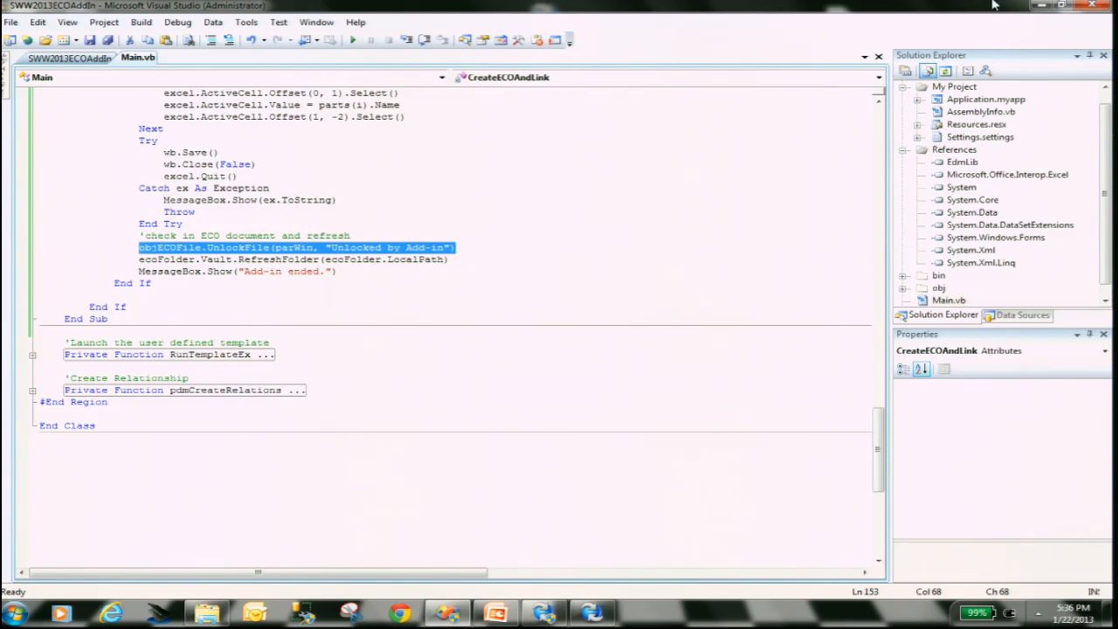
Step: Leave Visual Studio, switch to the PowerPoint presentation and resume the slide show at Tasks (1/2) – Configuration & Customization
{"action": "left_click", "coordinate": [1040, 6]}
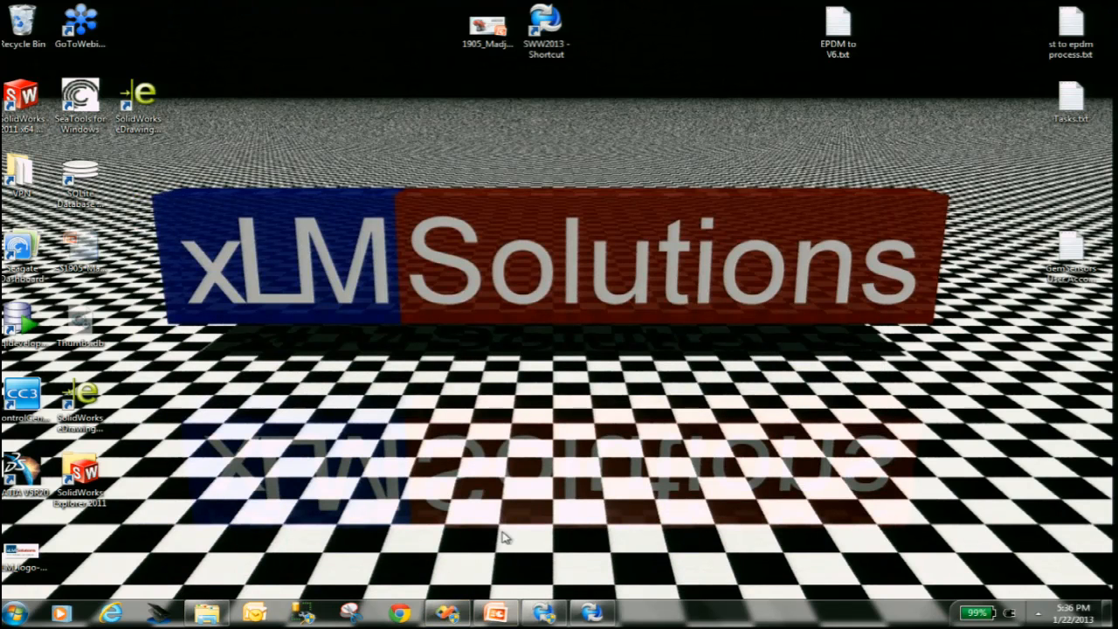
{"action": "left_click", "coordinate": [495, 613]}
{"action": "left_click", "coordinate": [944, 591]}
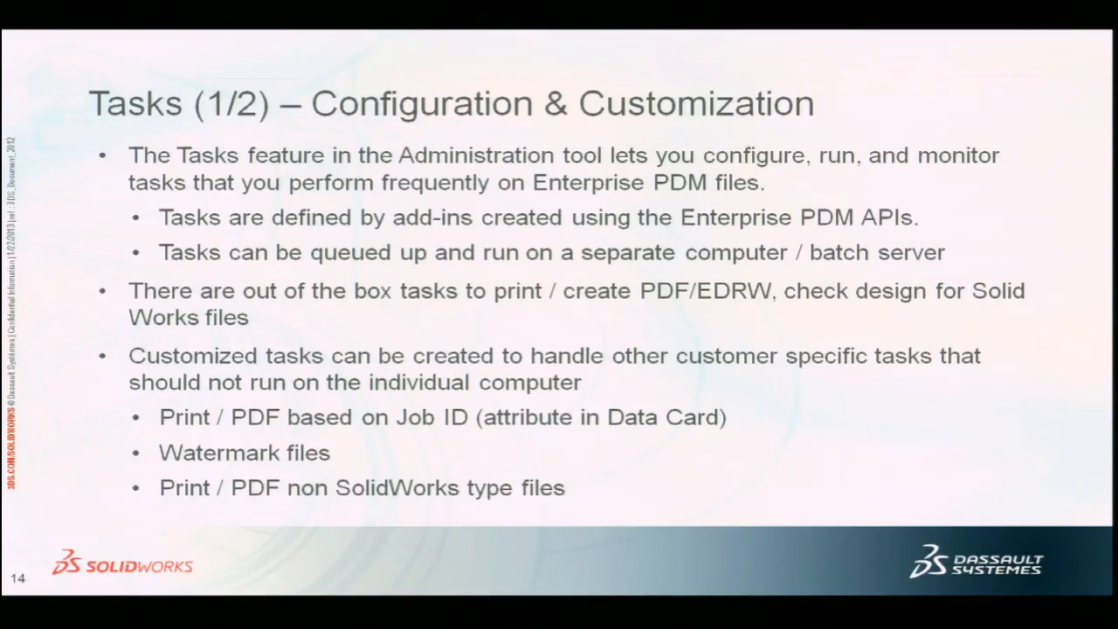
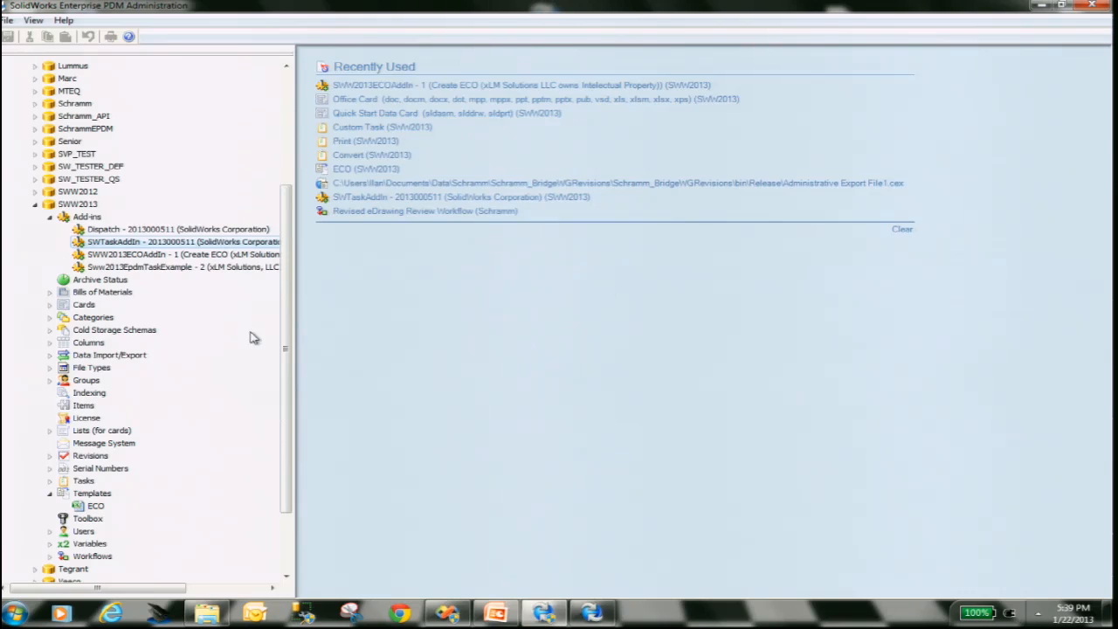
Step: In the Administration tool, list the SWW2013 vault's tasks and open the properties of the Convert task
{"action": "scroll", "coordinate": [288, 384], "scroll_direction": "down", "scroll_amount": 1}
{"action": "left_click_drag", "start_coordinate": [288, 385], "coordinate": [289, 399]}
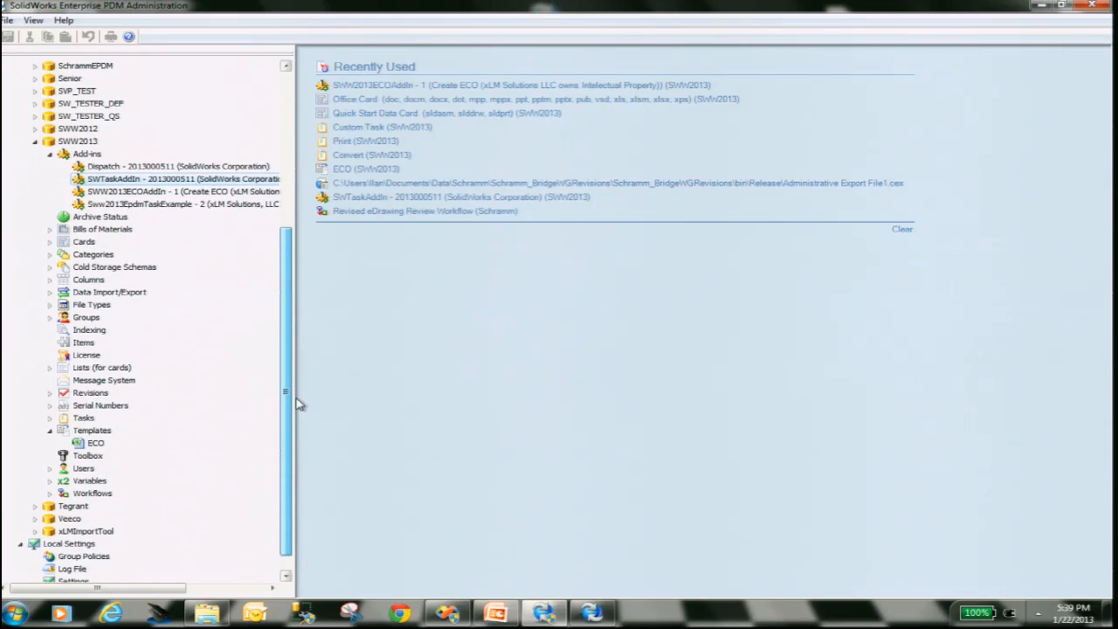
{"action": "left_click", "coordinate": [50, 417]}
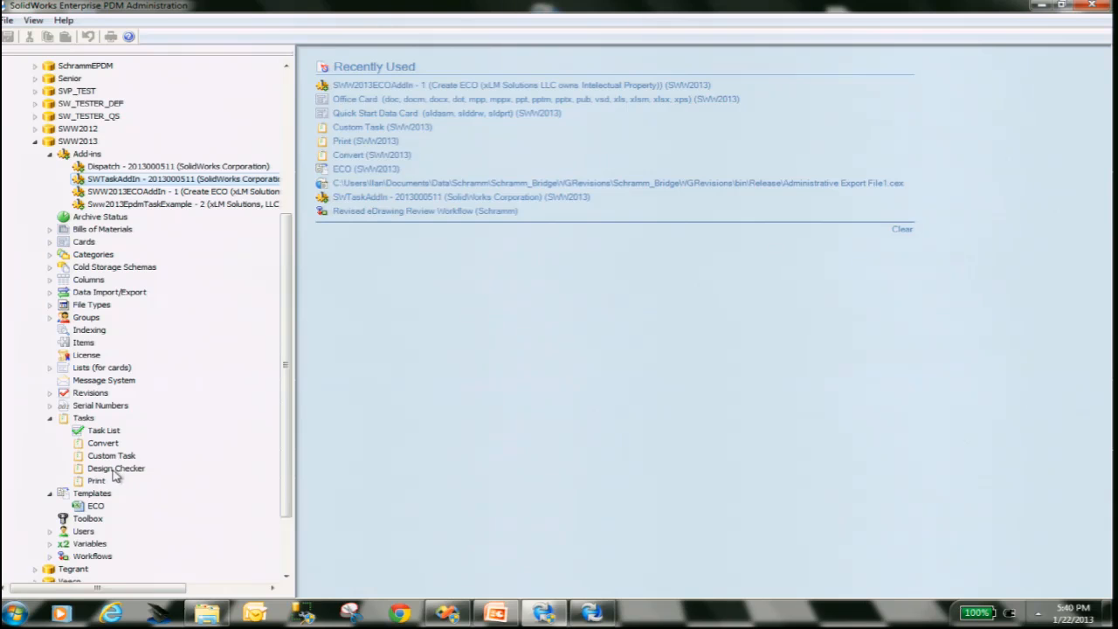
{"action": "left_click", "coordinate": [103, 444]}
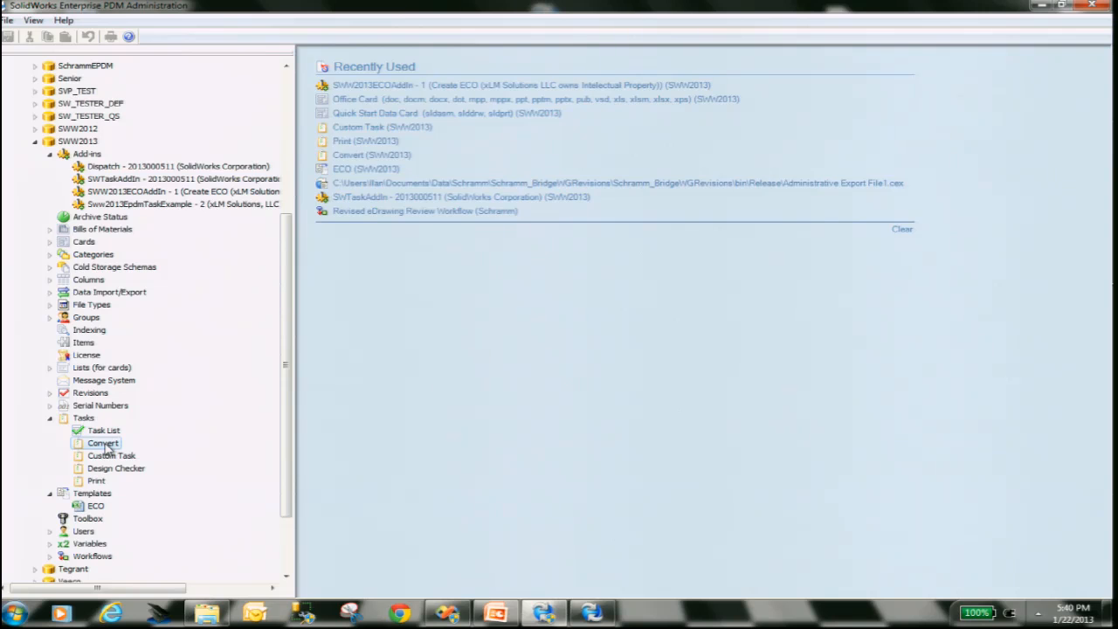
{"action": "double_click", "coordinate": [104, 444]}
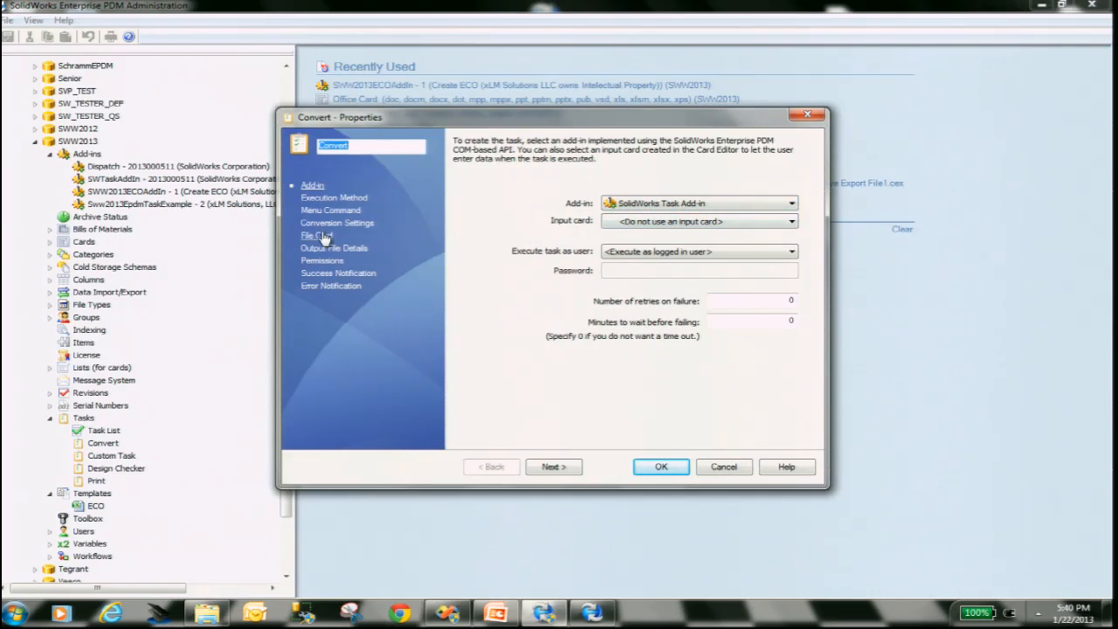
Step: Review the Convert task's execution method, menu command, and conversion settings for configurations and sheets, and cancel the properties
{"action": "left_click", "coordinate": [325, 198]}
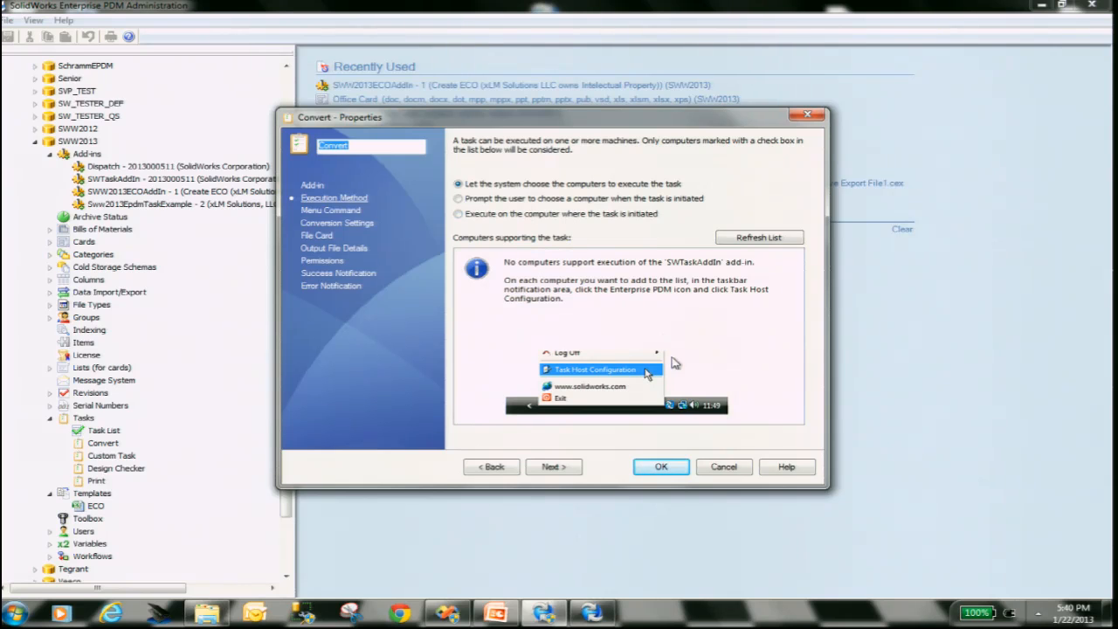
{"action": "left_click", "coordinate": [344, 215]}
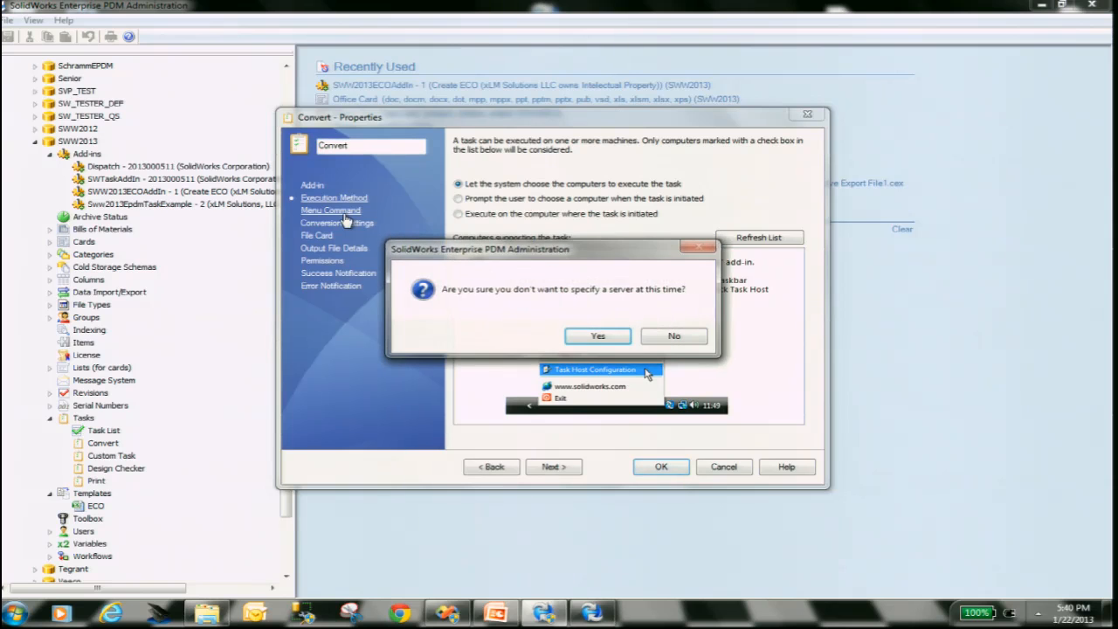
{"action": "left_click", "coordinate": [598, 336]}
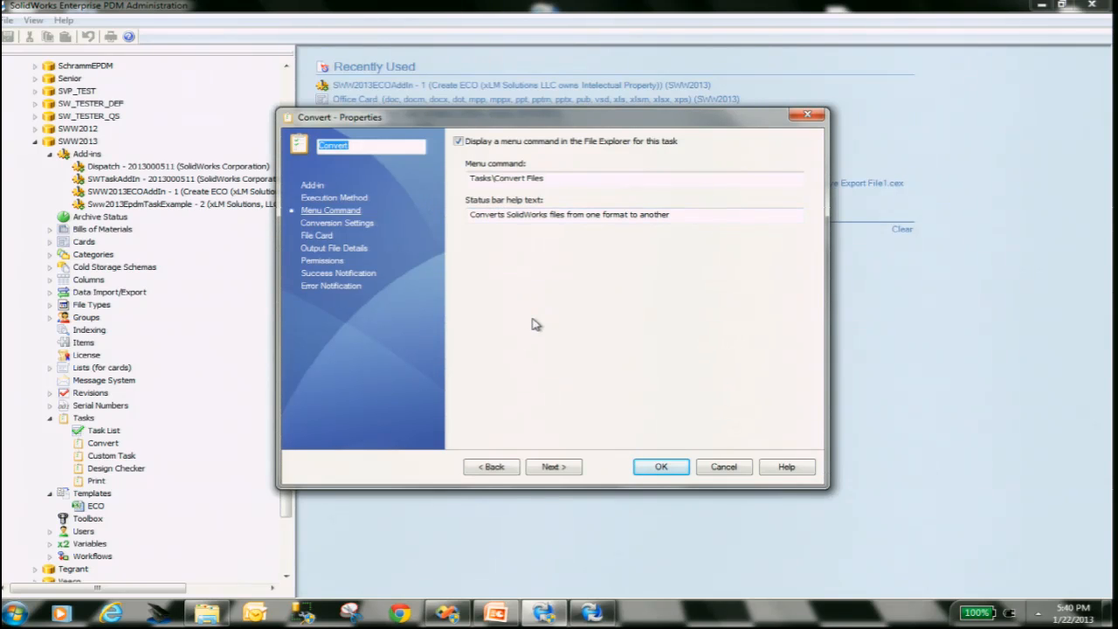
{"action": "left_click", "coordinate": [341, 227]}
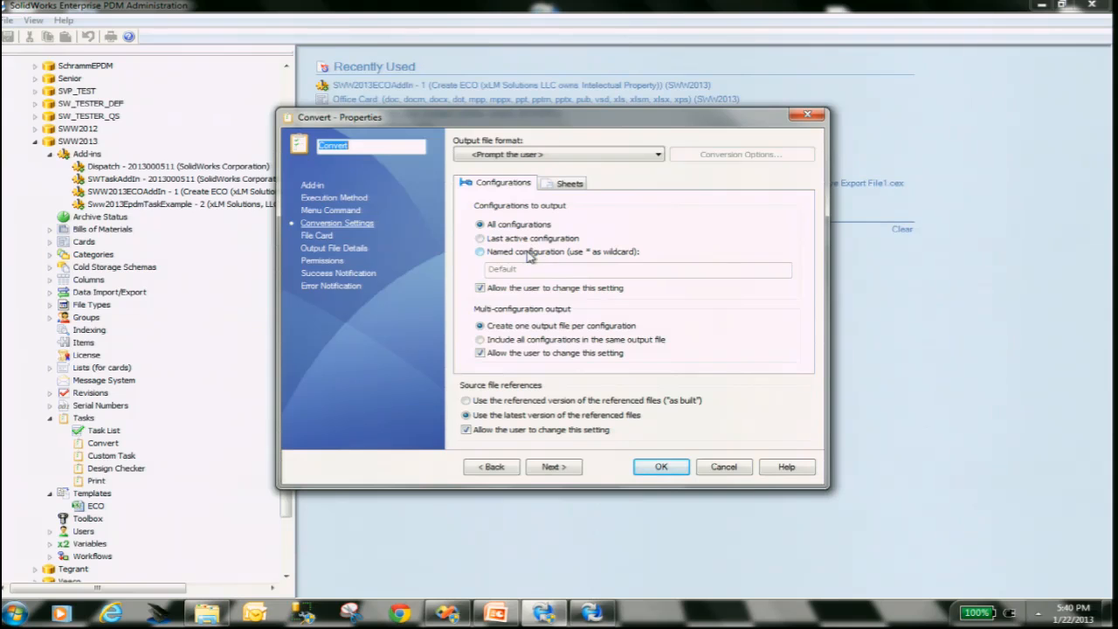
{"action": "left_click", "coordinate": [570, 183]}
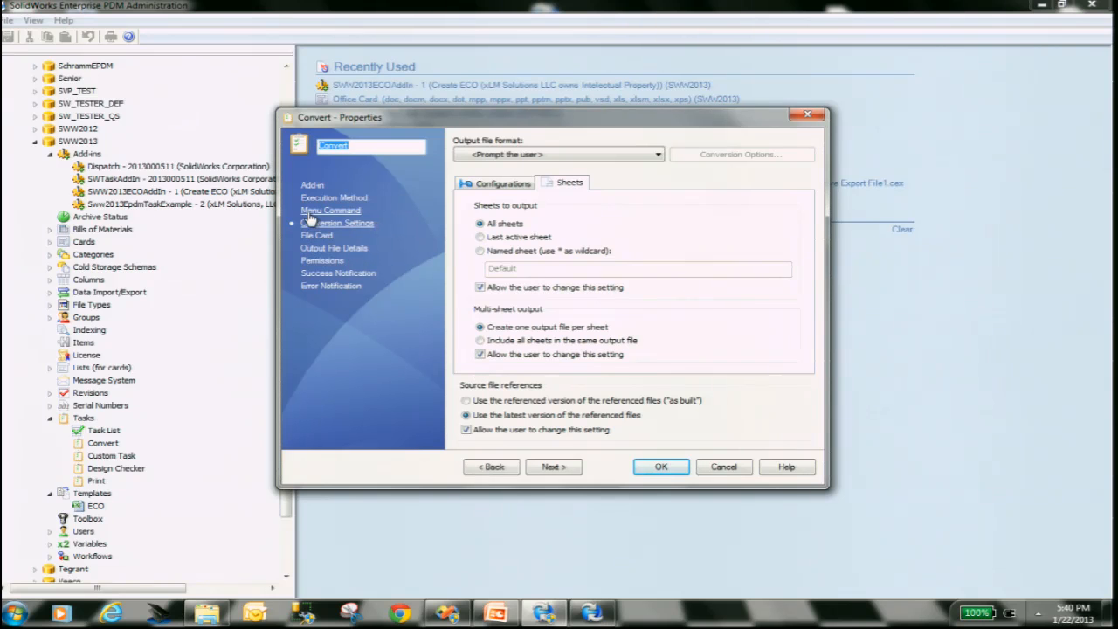
{"action": "left_click", "coordinate": [732, 469]}
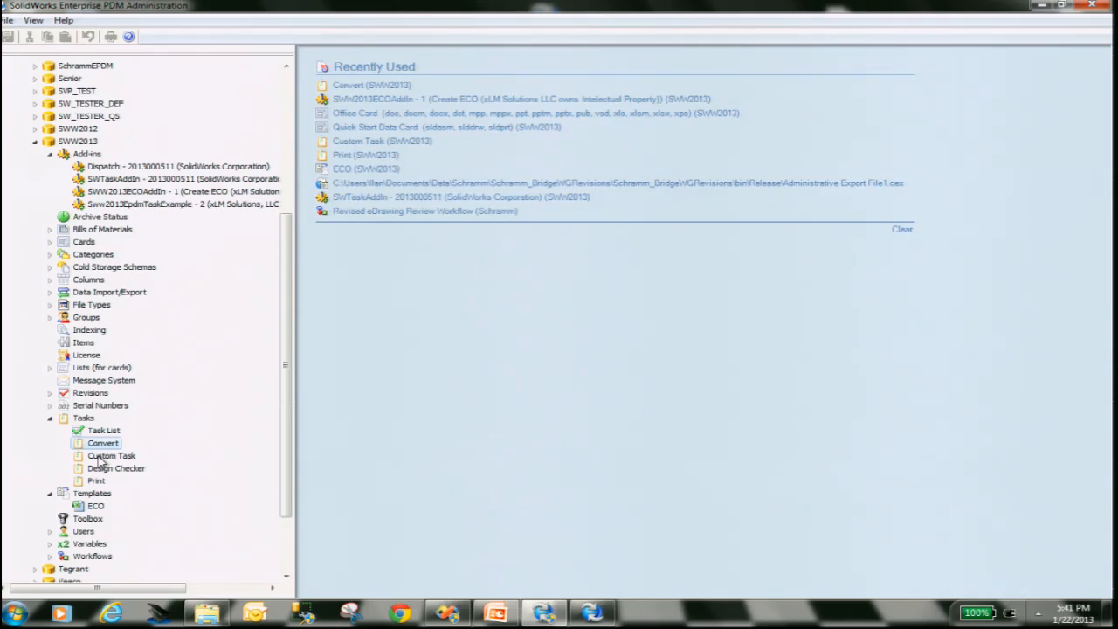
Step: Open the Custom Task's properties and review its add-in settings and both xLM Sample task setup pages
{"action": "left_click", "coordinate": [98, 460]}
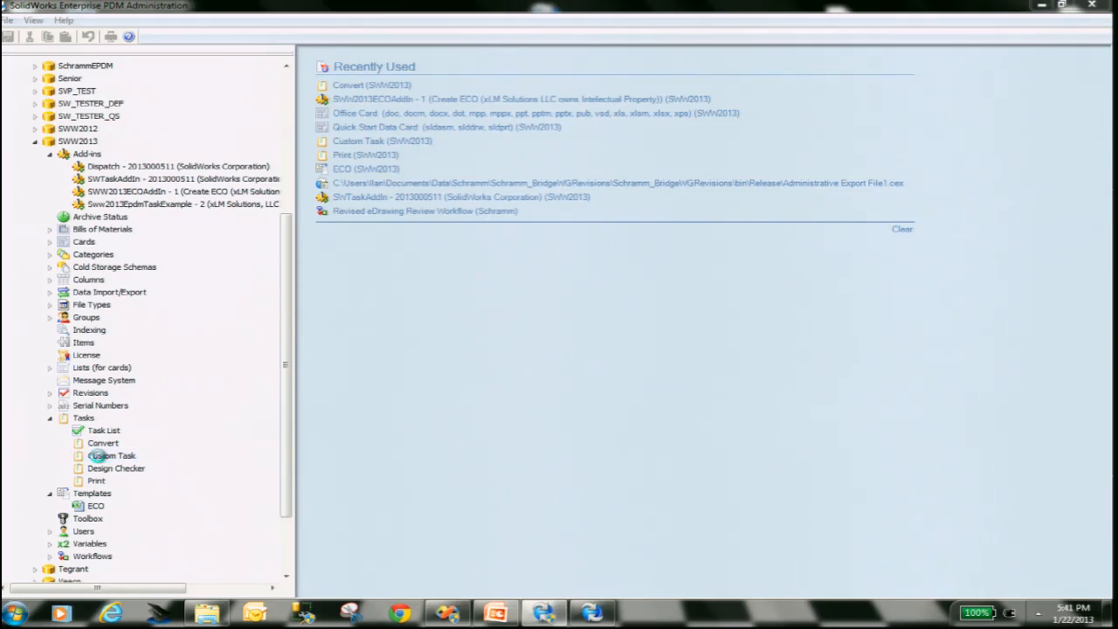
{"action": "left_click", "coordinate": [685, 352]}
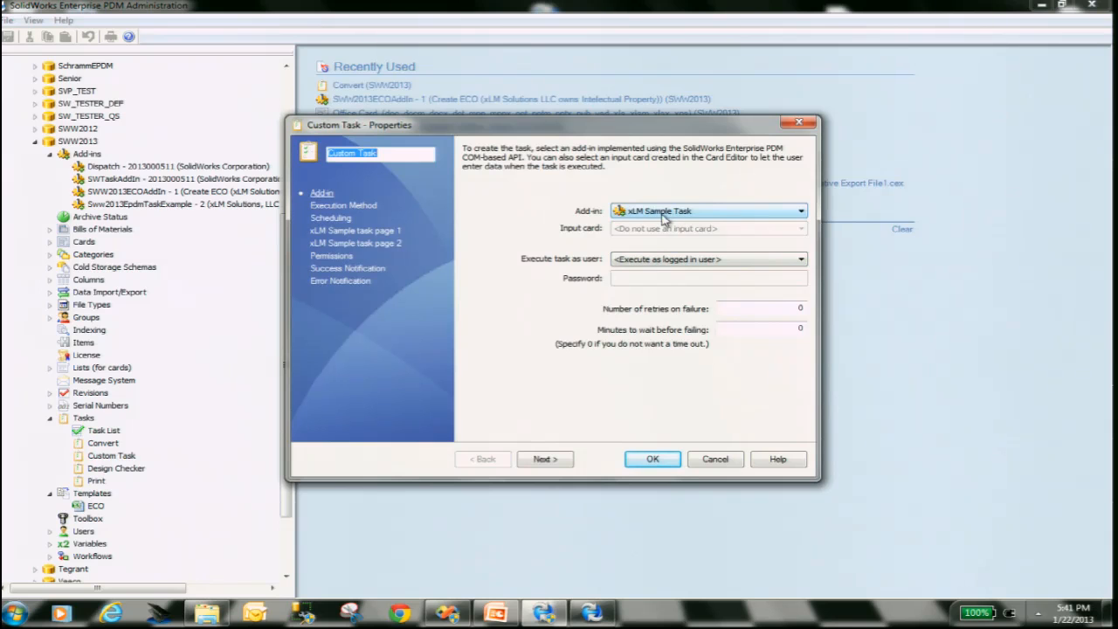
{"action": "left_click", "coordinate": [358, 231]}
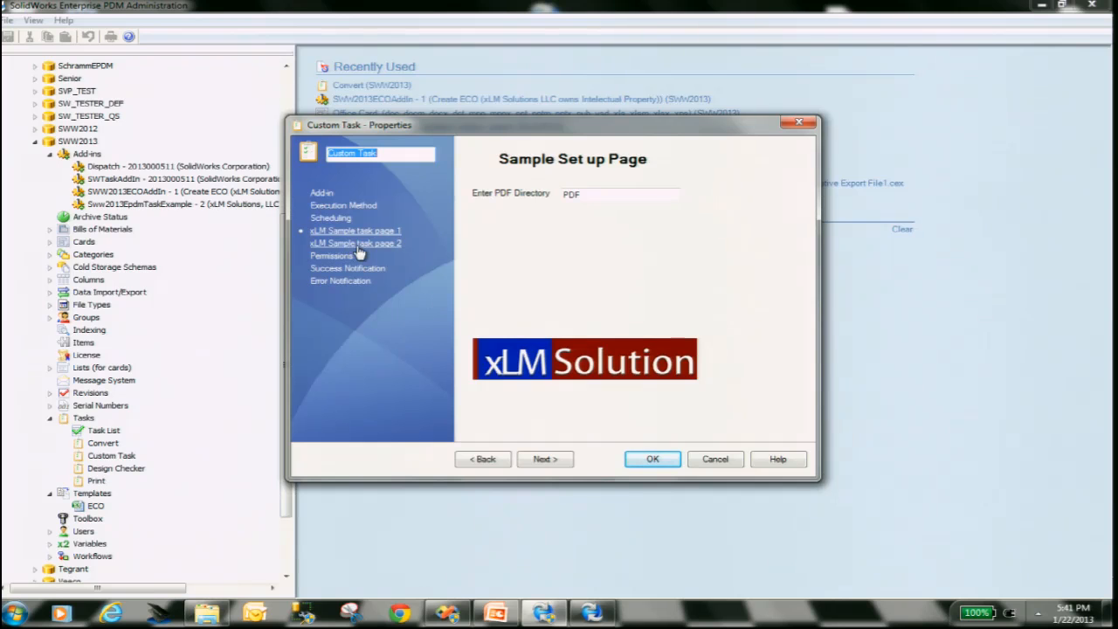
{"action": "left_click", "coordinate": [359, 245]}
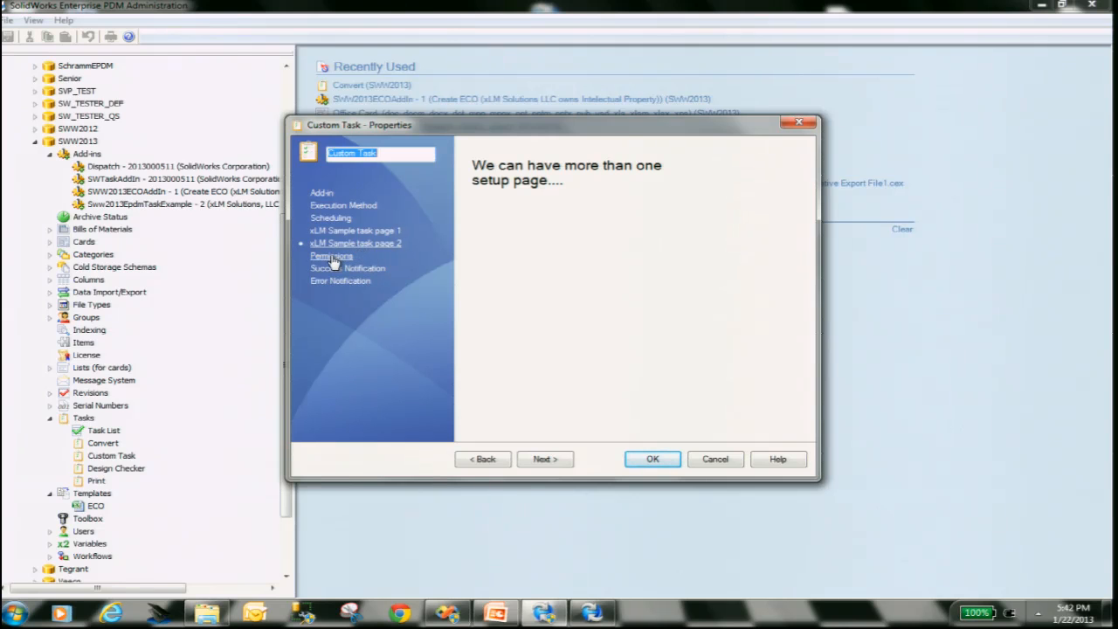
Step: Review the Custom Task's permissions and success notification settings, revisit xLM Sample task page 1, and cancel the properties
{"action": "left_click", "coordinate": [330, 259]}
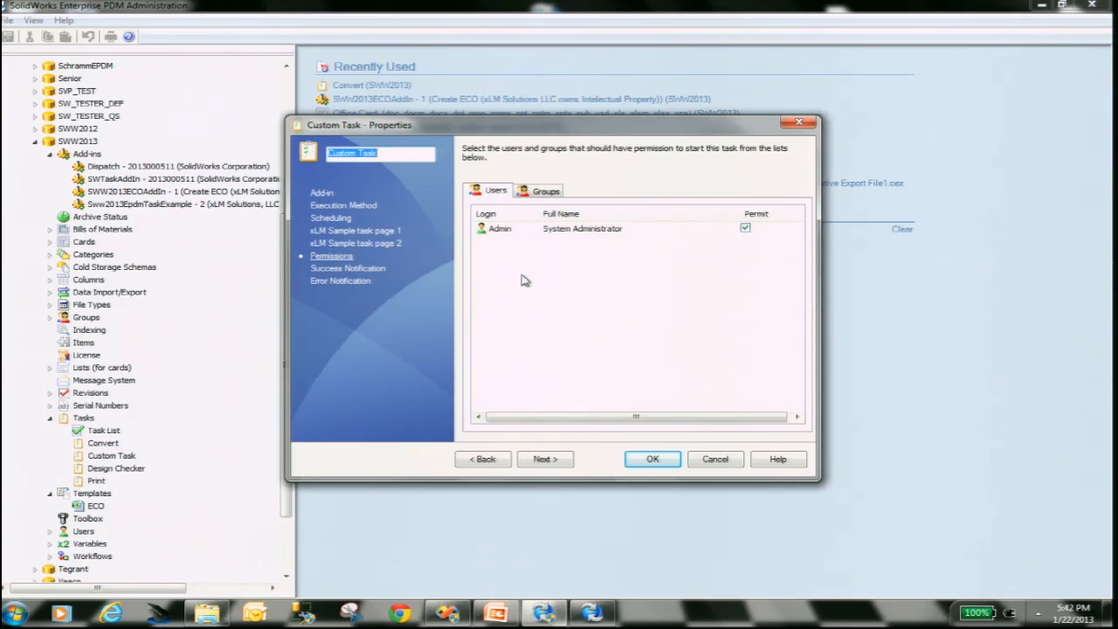
{"action": "left_click", "coordinate": [340, 270]}
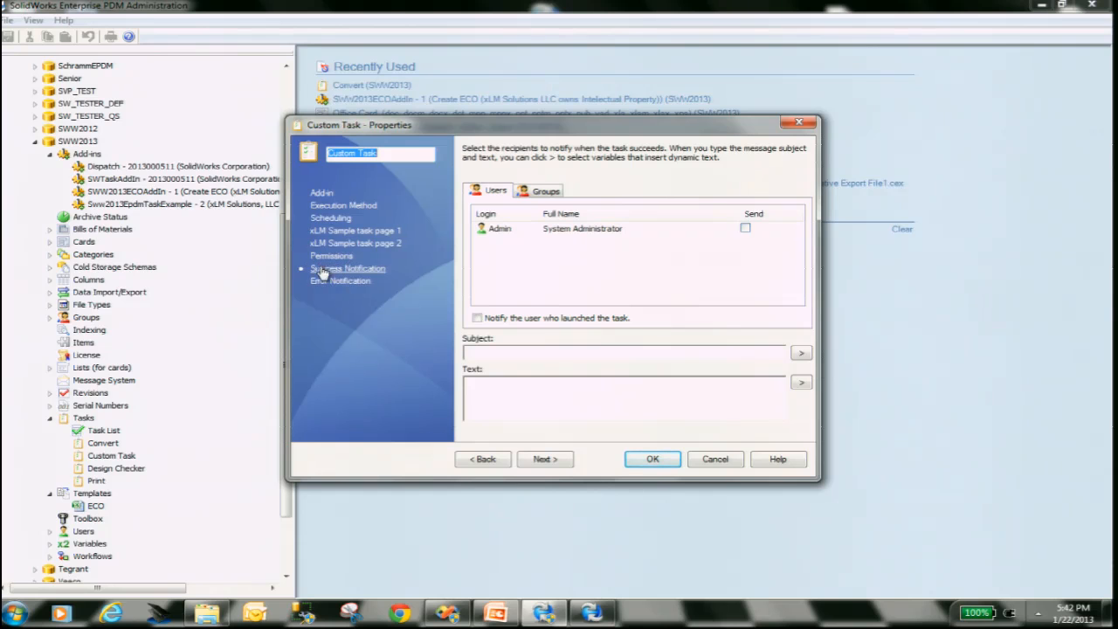
{"action": "left_click", "coordinate": [360, 233]}
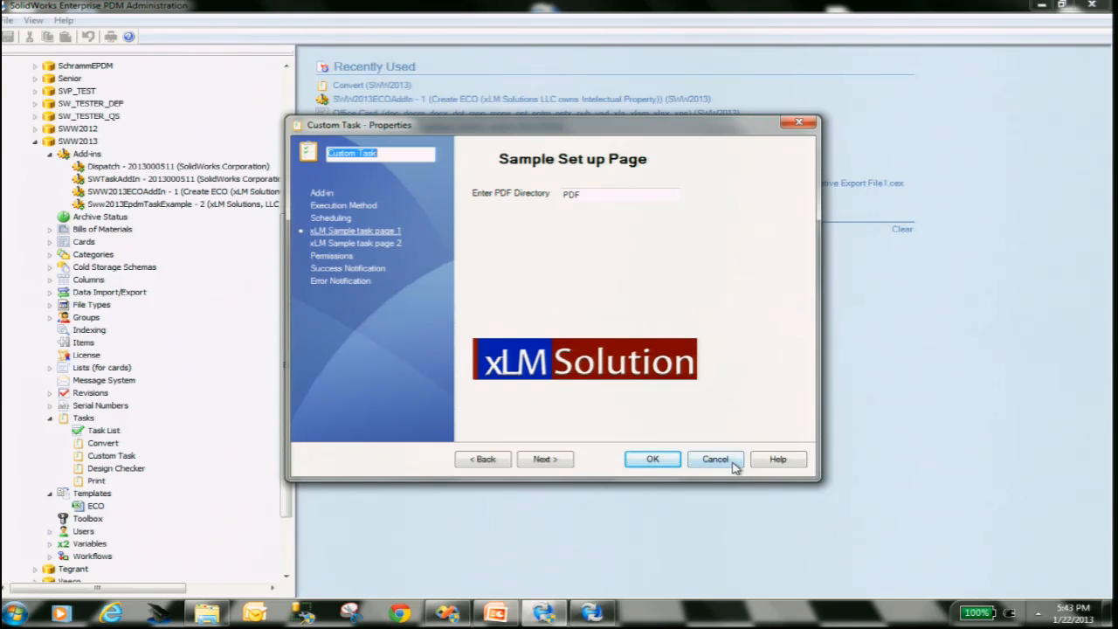
{"action": "left_click", "coordinate": [732, 461]}
{"action": "left_click", "coordinate": [655, 349]}
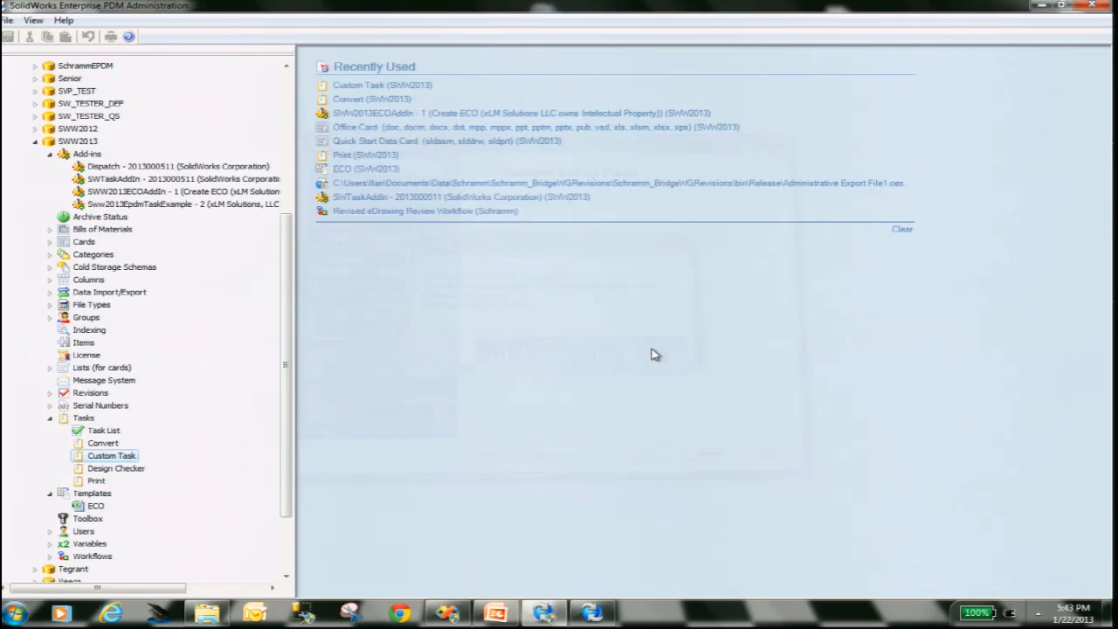
Step: Leave the Administration tool, switch to PowerPoint, resume the slide show at Tasks (2/2) and advance to Standalone Executables
{"action": "left_click", "coordinate": [1041, 7]}
{"action": "left_click", "coordinate": [496, 615]}
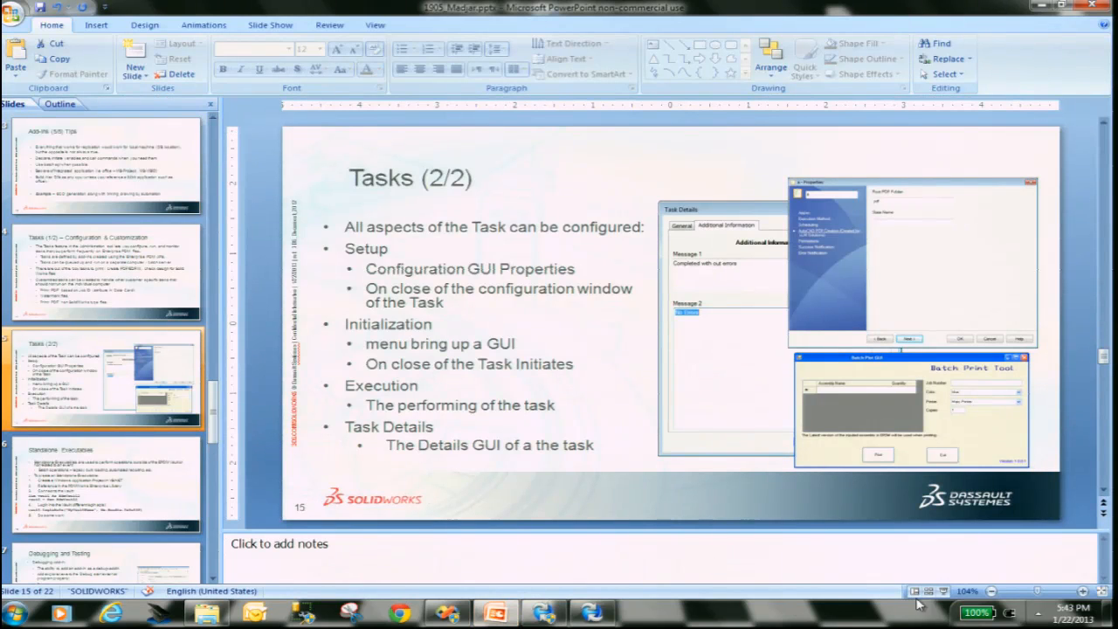
{"action": "key", "text": "shift+F5"}
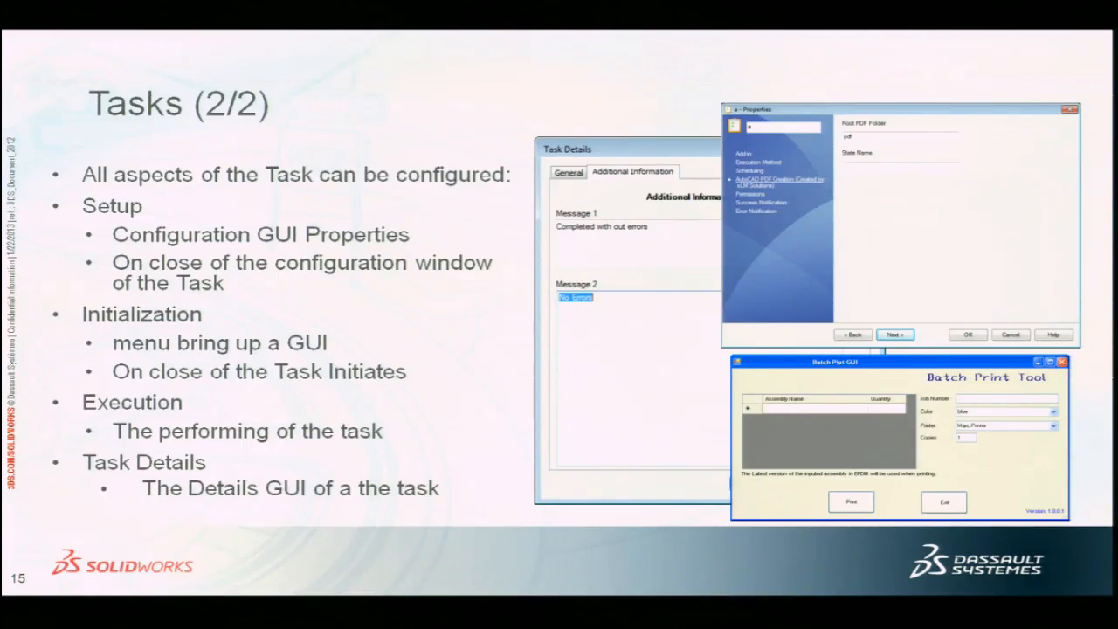
{"action": "key", "text": "Right"}
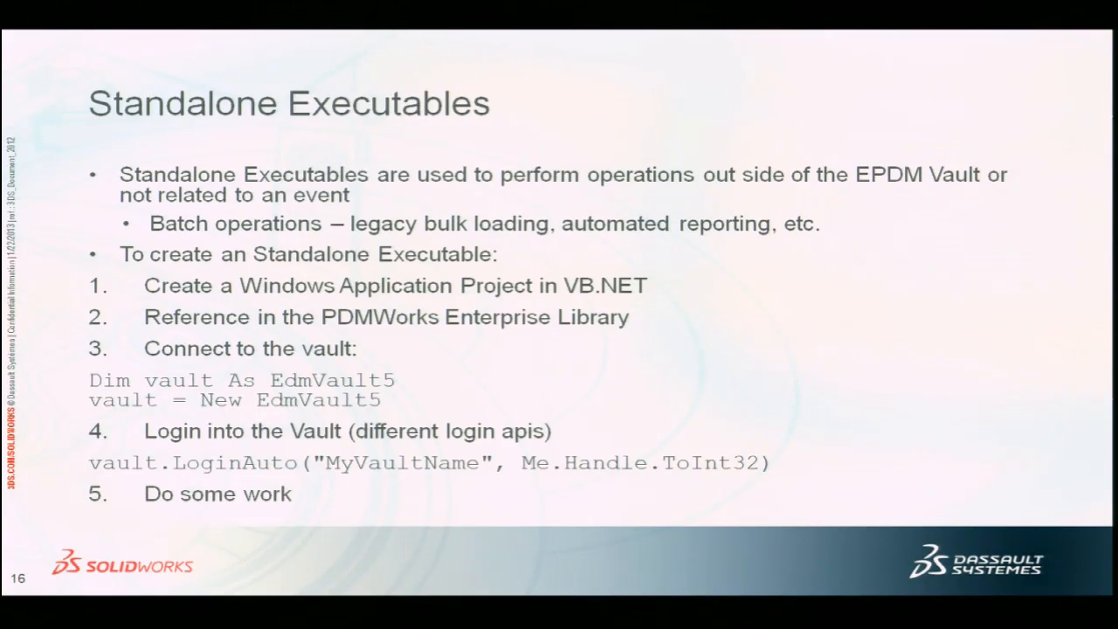